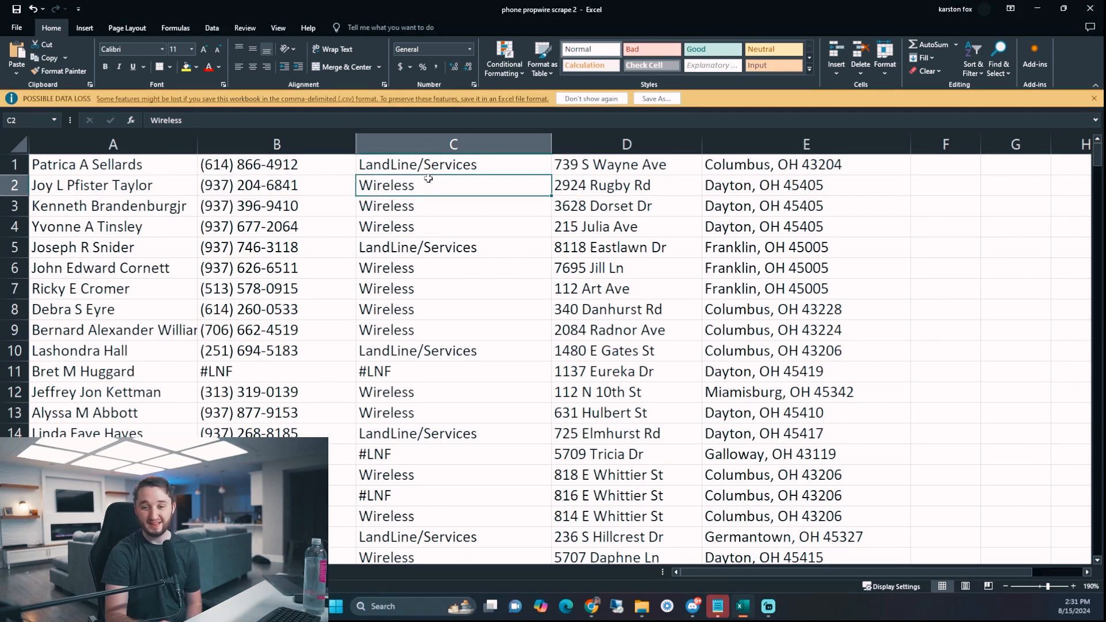
# - Highlight the phone types in column C and the addresses in columns D–E, then minimize Excel
pyautogui.scroll(3, 412, 198)
pyautogui.moveTo(288, 201); pyautogui.dragTo(293, 231)
pyautogui.moveTo(556, 174); pyautogui.dragTo(554, 230)
pyautogui.moveTo(574, 355); pyautogui.dragTo(553, 275)
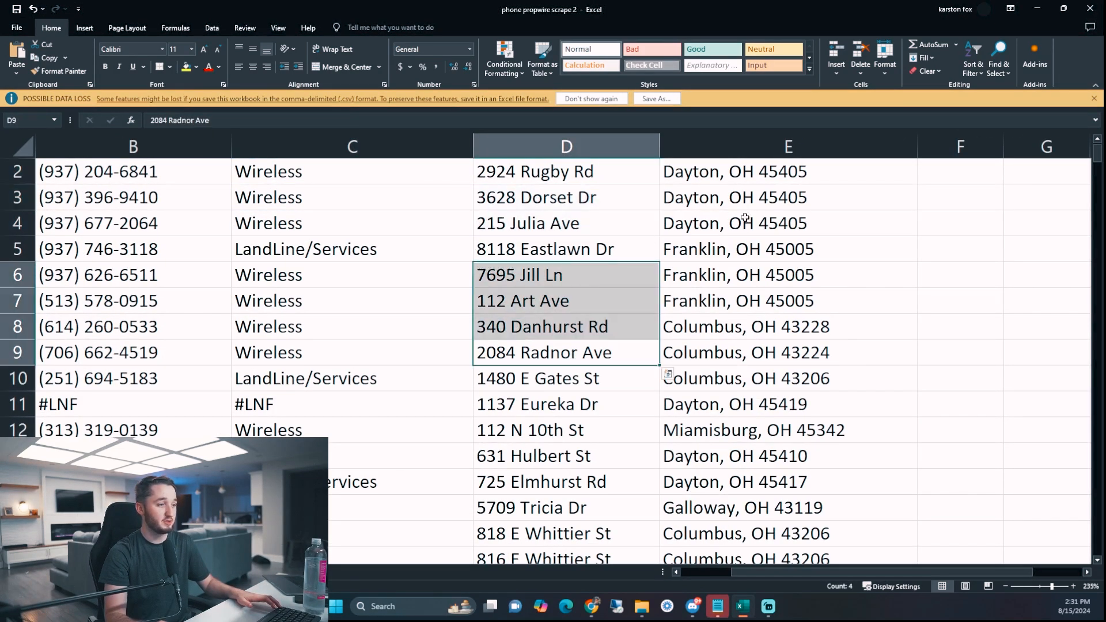
pyautogui.moveTo(721, 198); pyautogui.dragTo(721, 326)
pyautogui.scroll(-5, 390, 328)
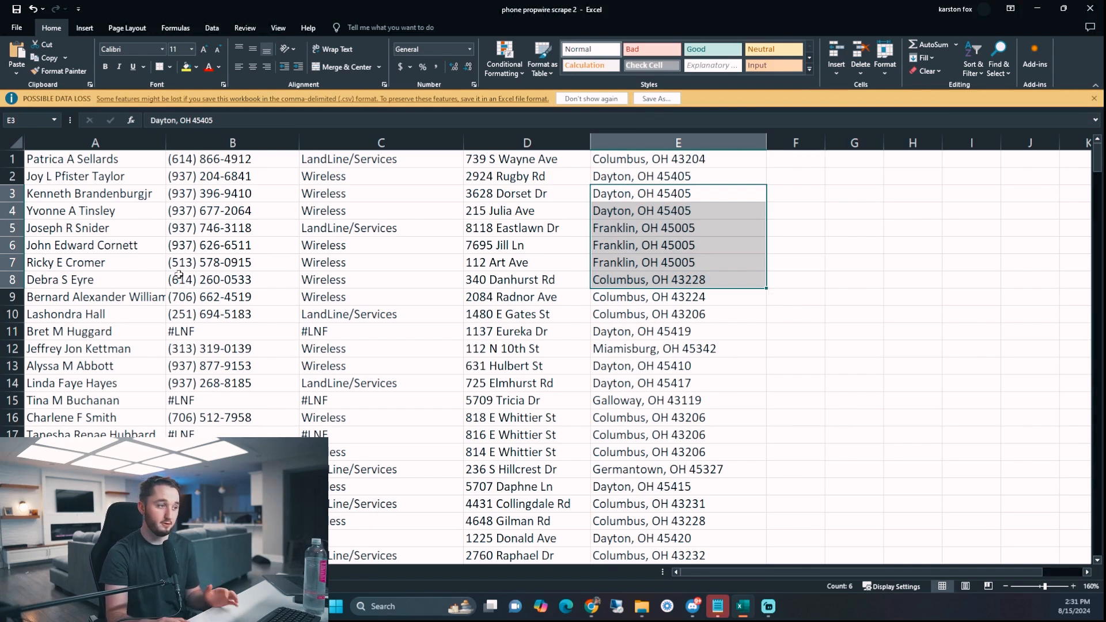
pyautogui.click(1043, 12)
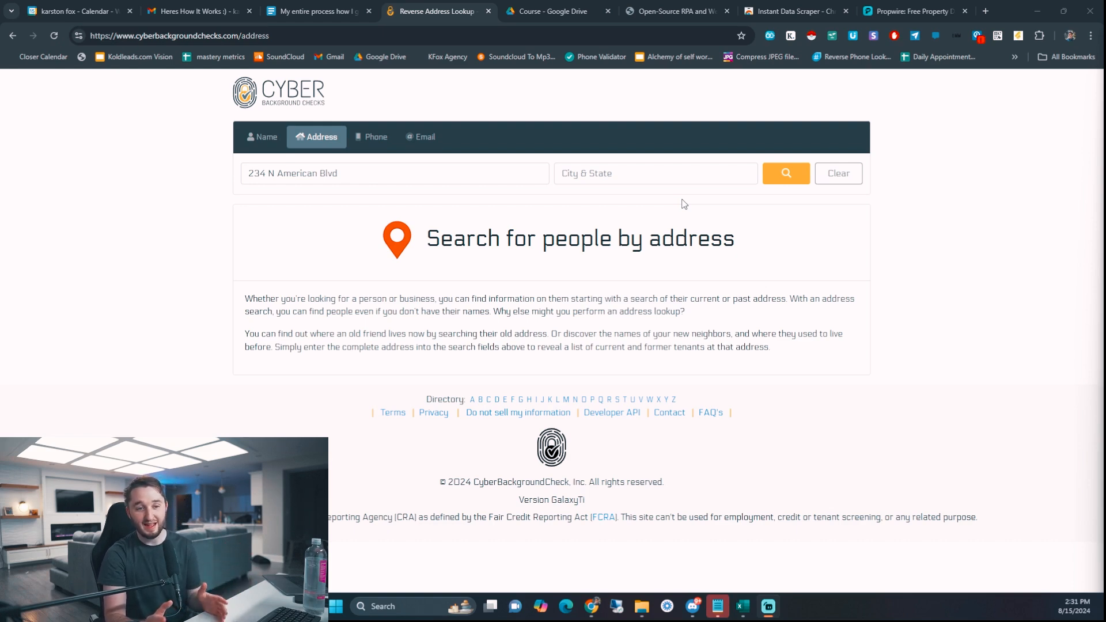
# - Enter 'colubus' as the city and run the address search, which fails
pyautogui.click(374, 174)
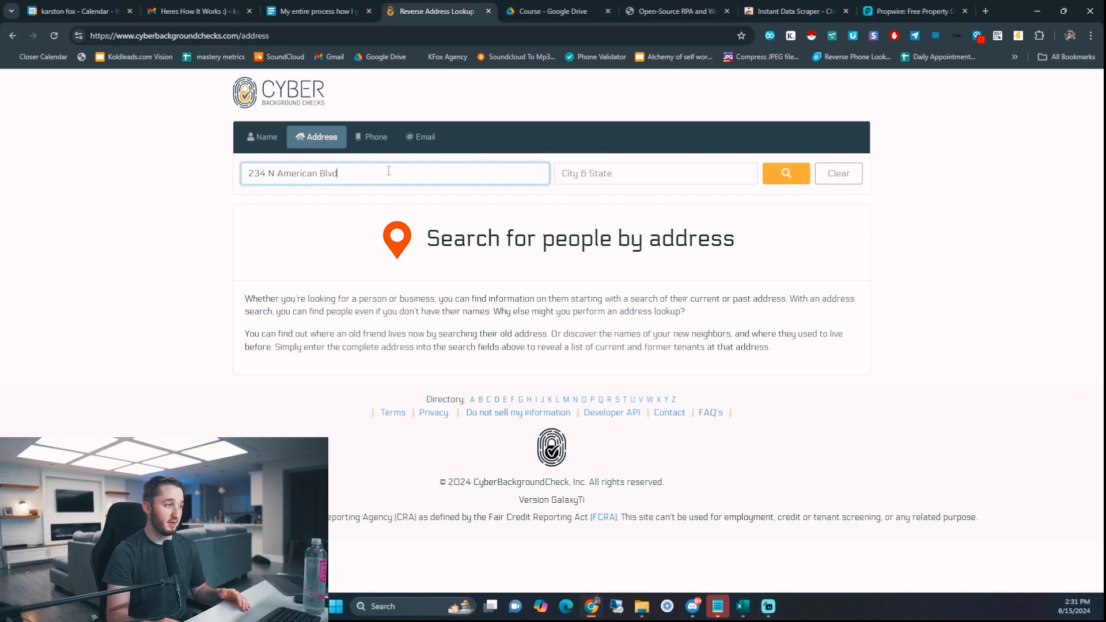
pyautogui.click(655, 175)
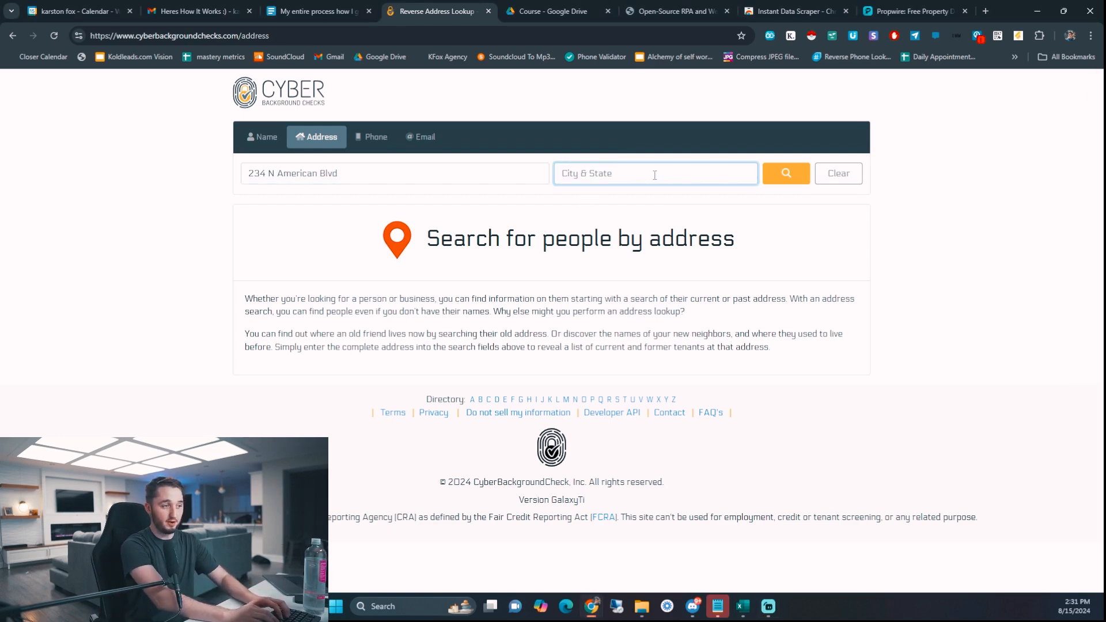
pyautogui.write('colu')
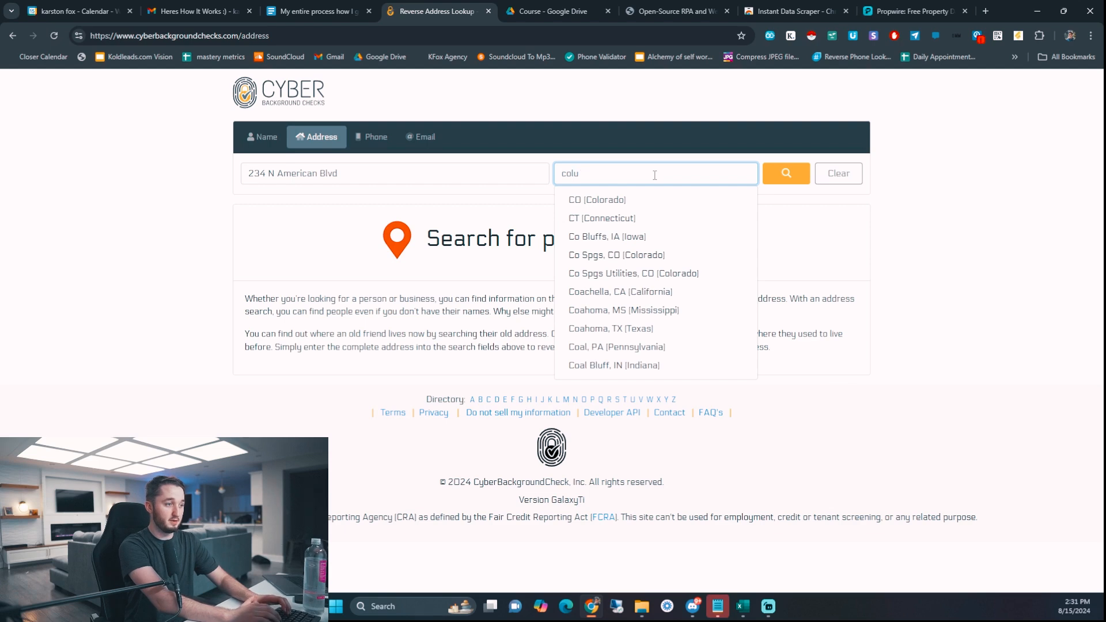
pyautogui.write('bus oo')
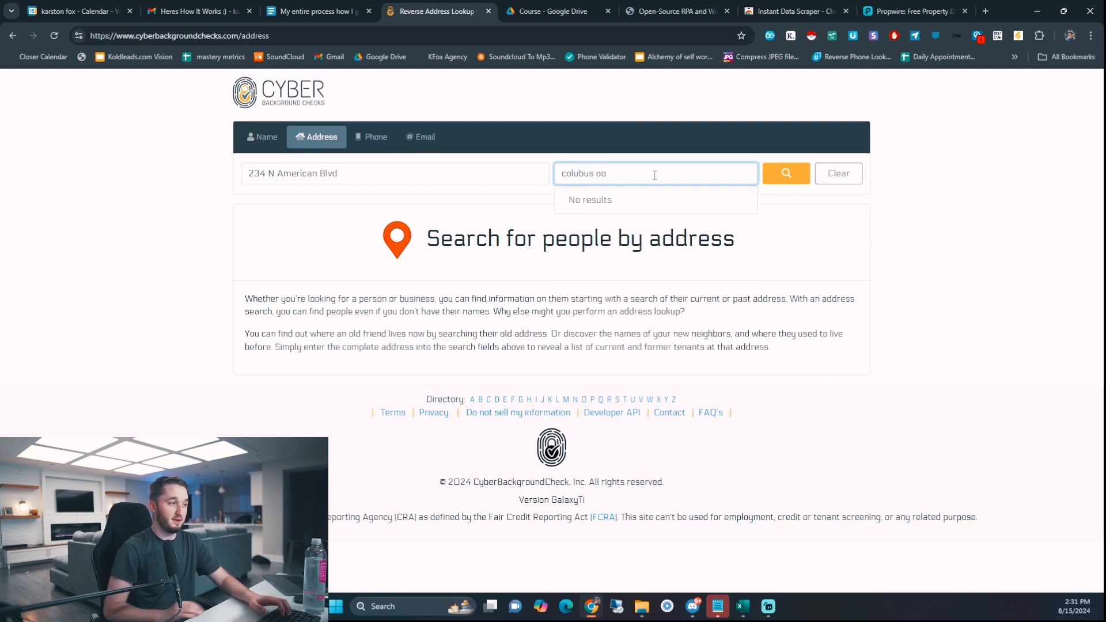
pyautogui.click(786, 174)
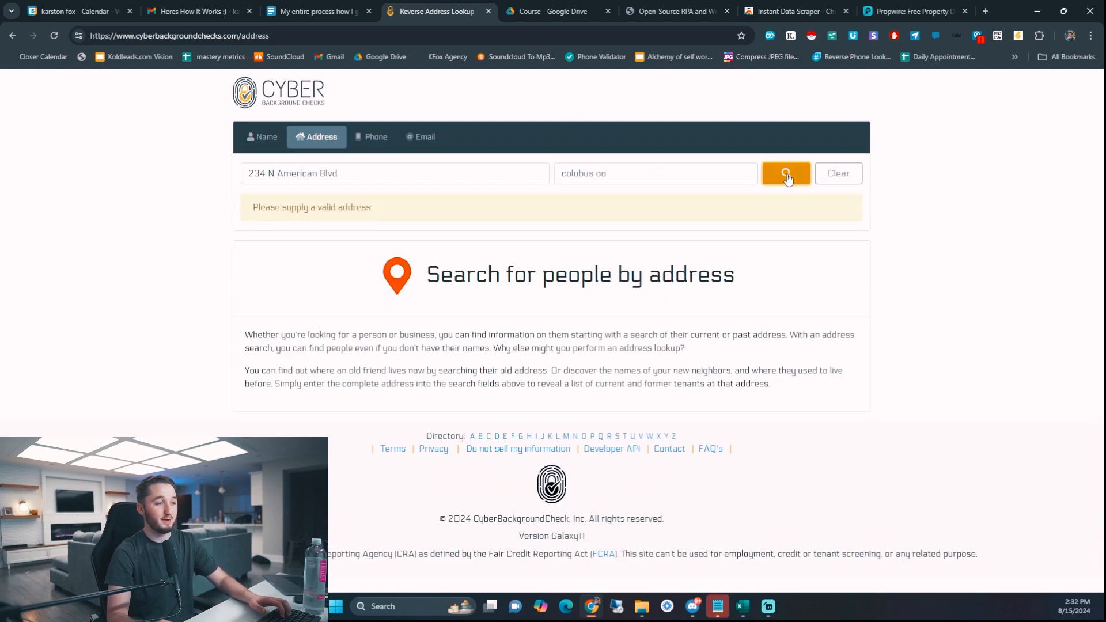
# - Edit the city entry text, then open a new blank browser tab
pyautogui.click(637, 172)
pyautogui.write('ooh')
pyautogui.press('BackSpace')
pyautogui.press('BackSpace')
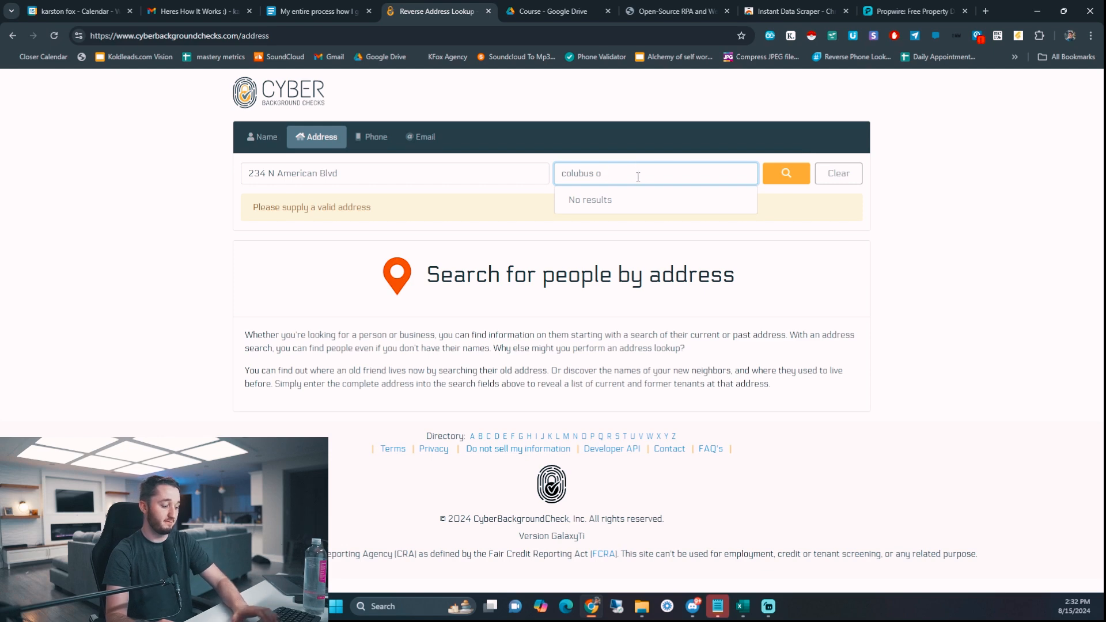
pyautogui.write('h')
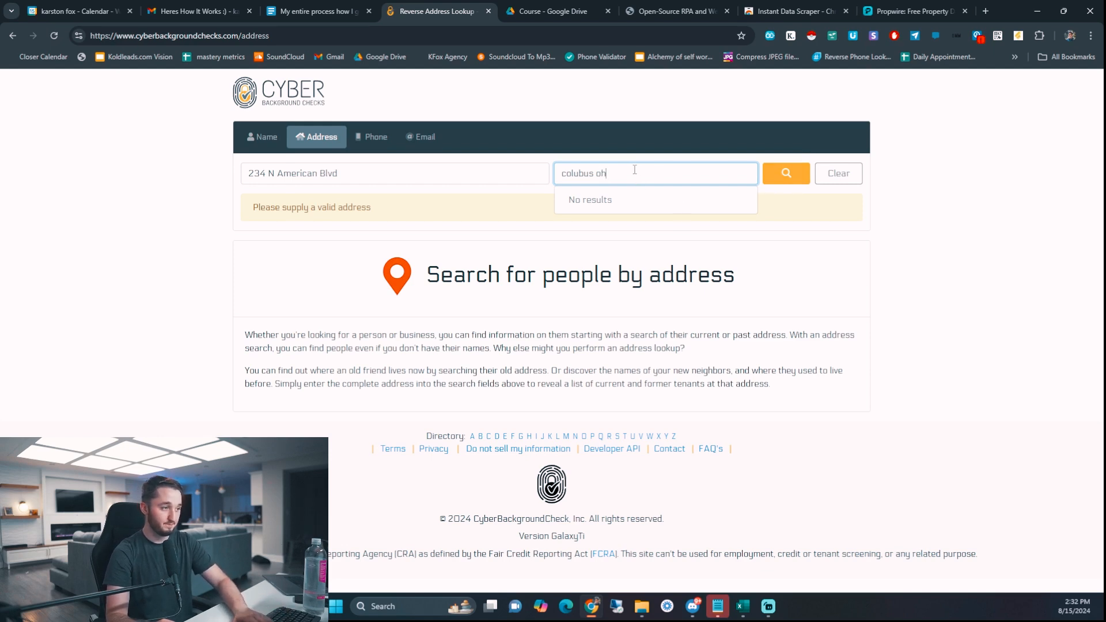
pyautogui.press('BackSpace')
pyautogui.press('BackSpace')
pyautogui.press('BackSpace')
pyautogui.press('BackSpace')
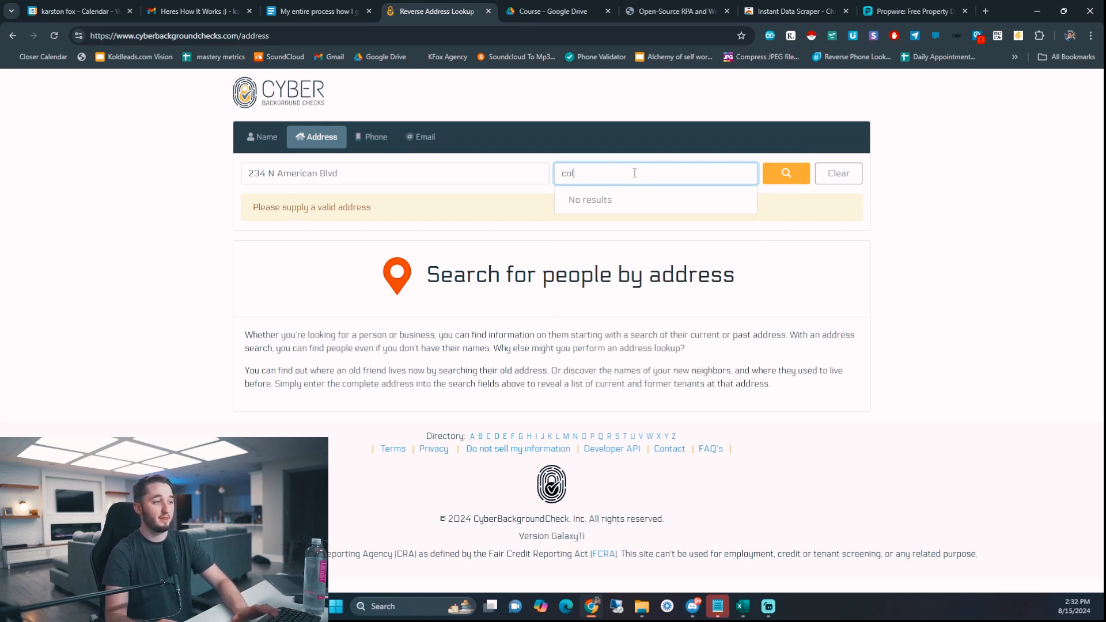
pyautogui.press('BackSpace')
pyautogui.press('BackSpace')
pyautogui.press('BackSpace')
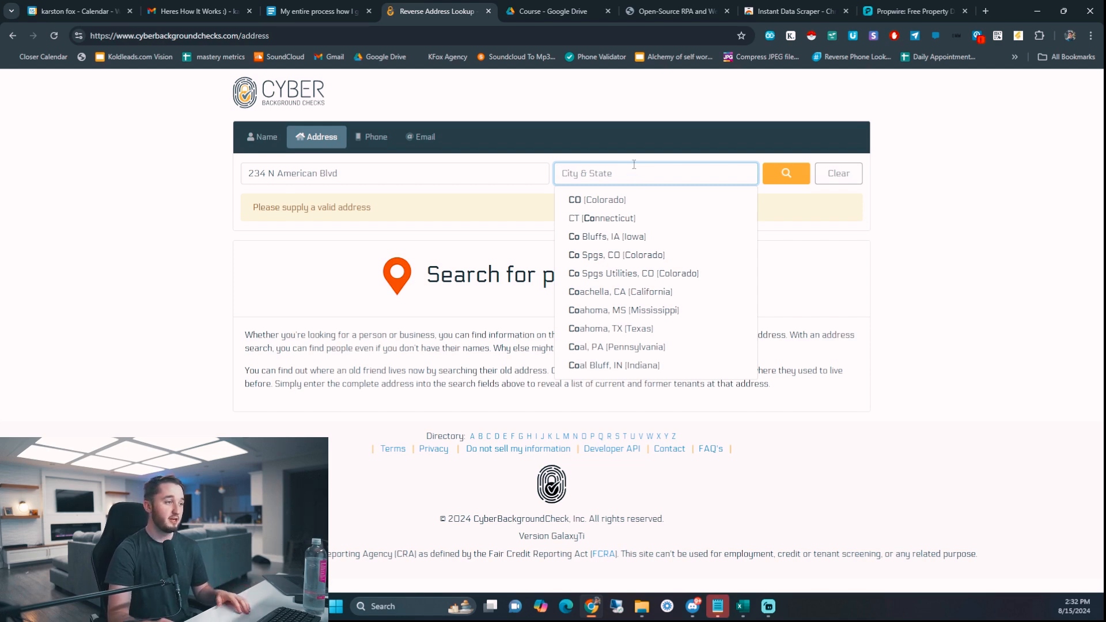
pyautogui.click(985, 13)
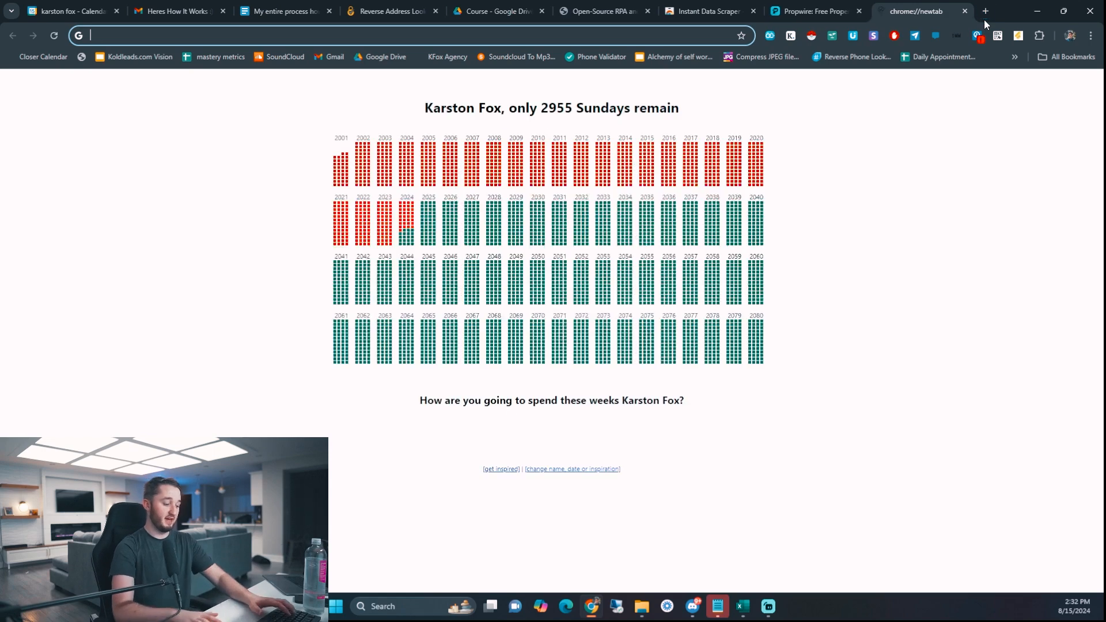
pyautogui.write('tru')
pyautogui.press('Return')
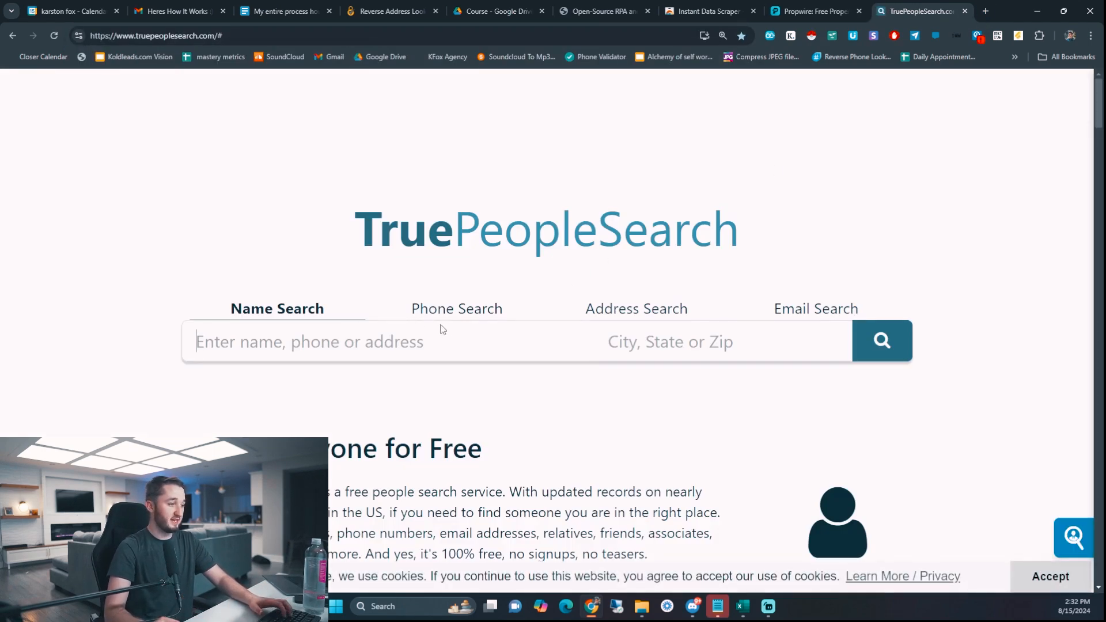
pyautogui.click(637, 309)
pyautogui.click(351, 357)
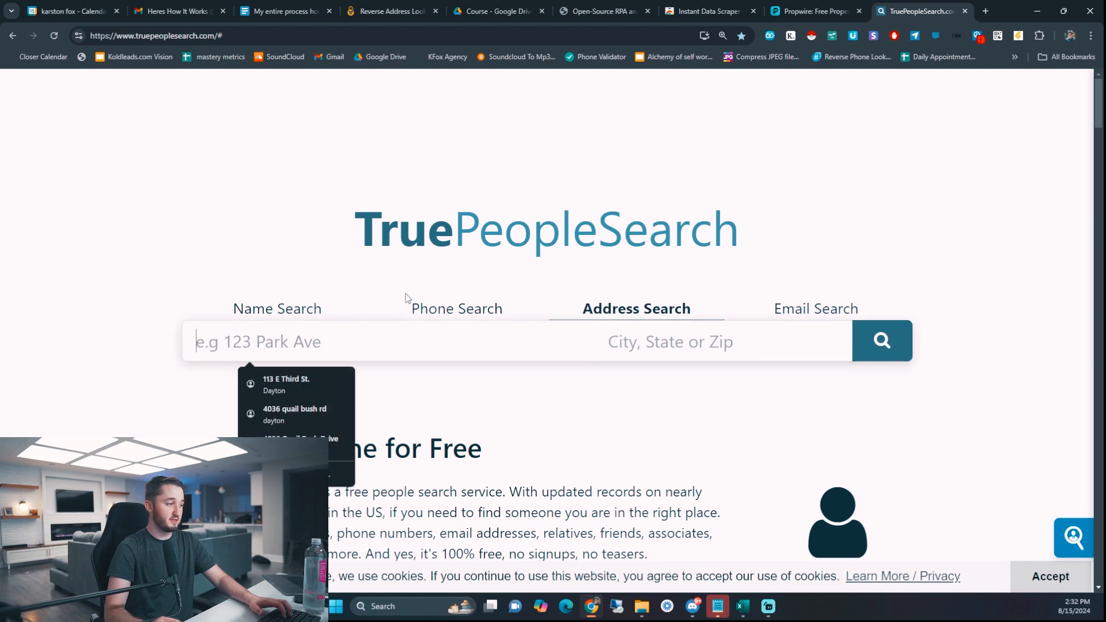
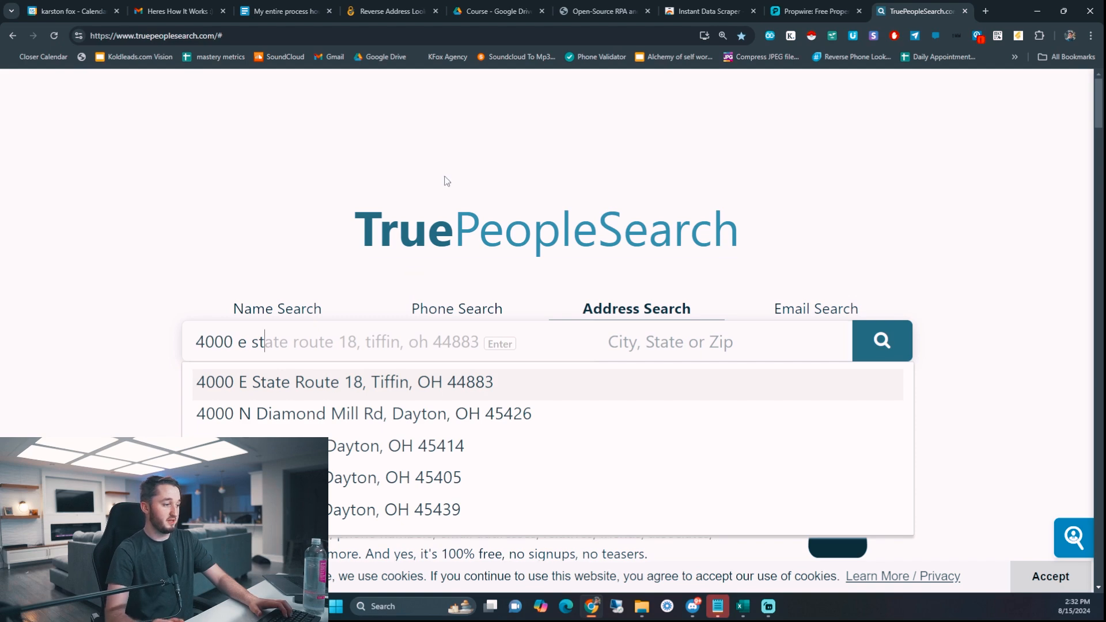
pyautogui.click(499, 383)
pyautogui.click(883, 340)
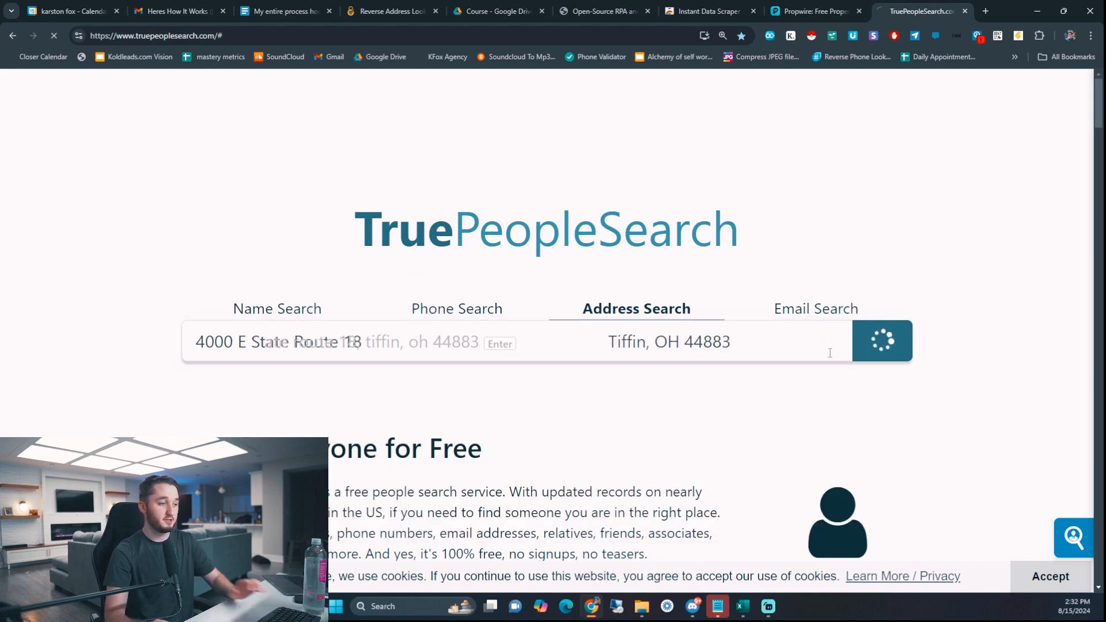
# - Zoom the page out to 125% and review the four records and property details
pyautogui.scroll(-6, 362, 323)
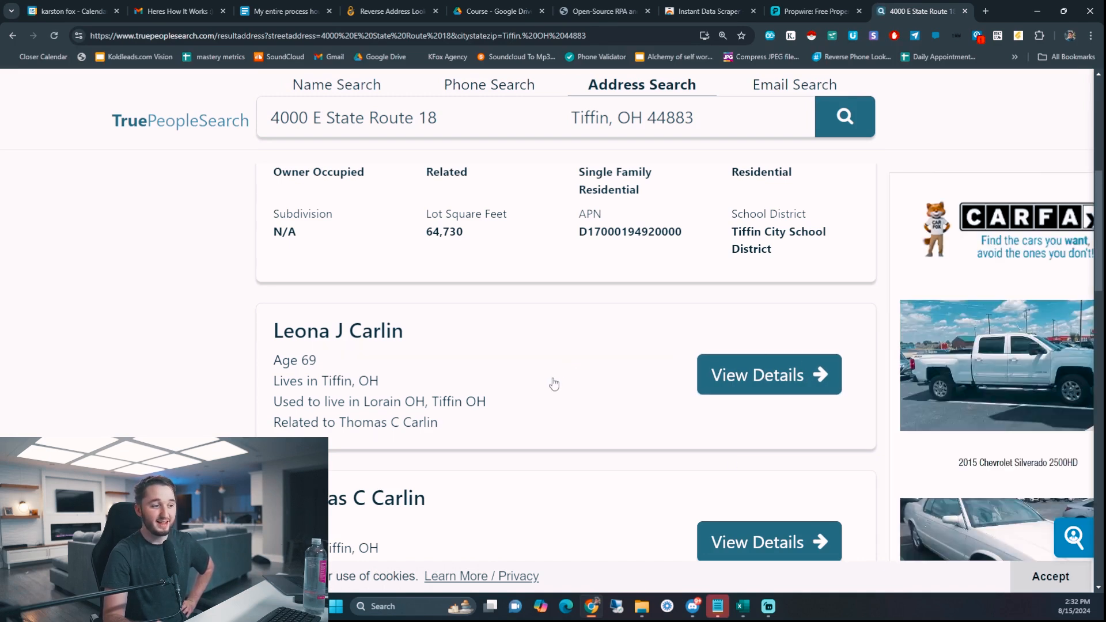
pyautogui.scroll(3, 552, 389)
pyautogui.scroll(2, 550, 389)
pyautogui.scroll(-14, 548, 389)
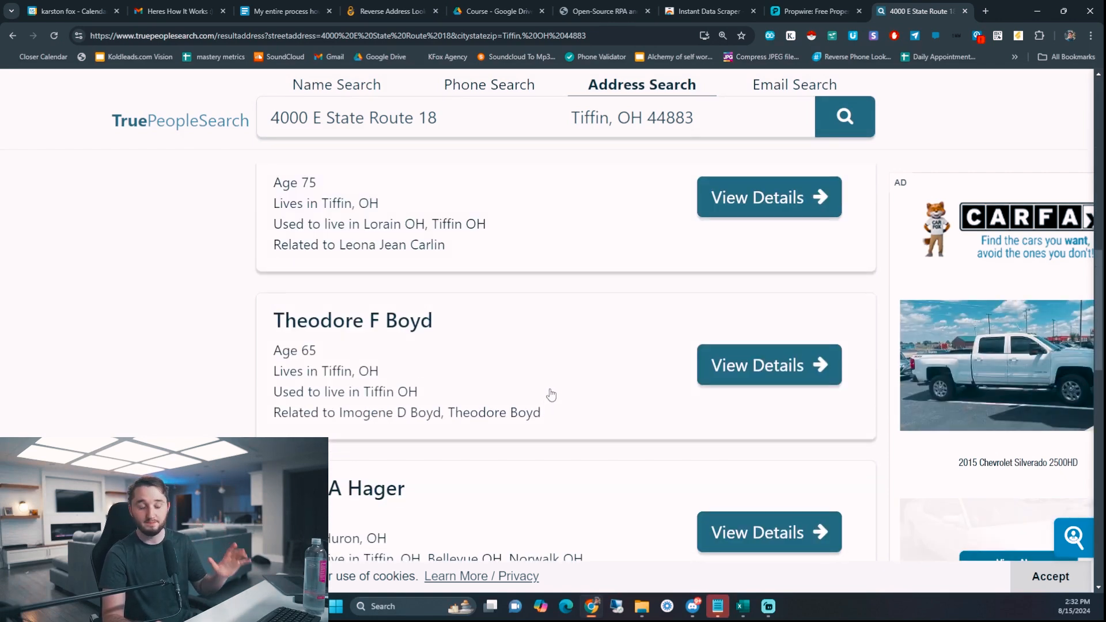
pyautogui.hotkey('ctrl', '-')
pyautogui.scroll(-3, 521, 366)
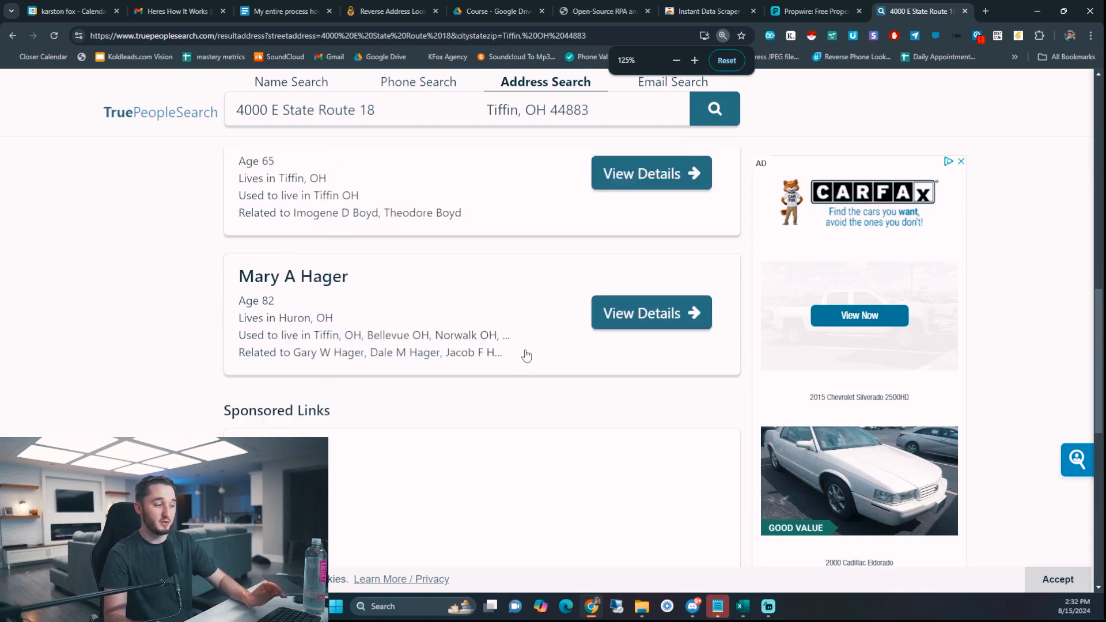
pyautogui.scroll(-5, 529, 344)
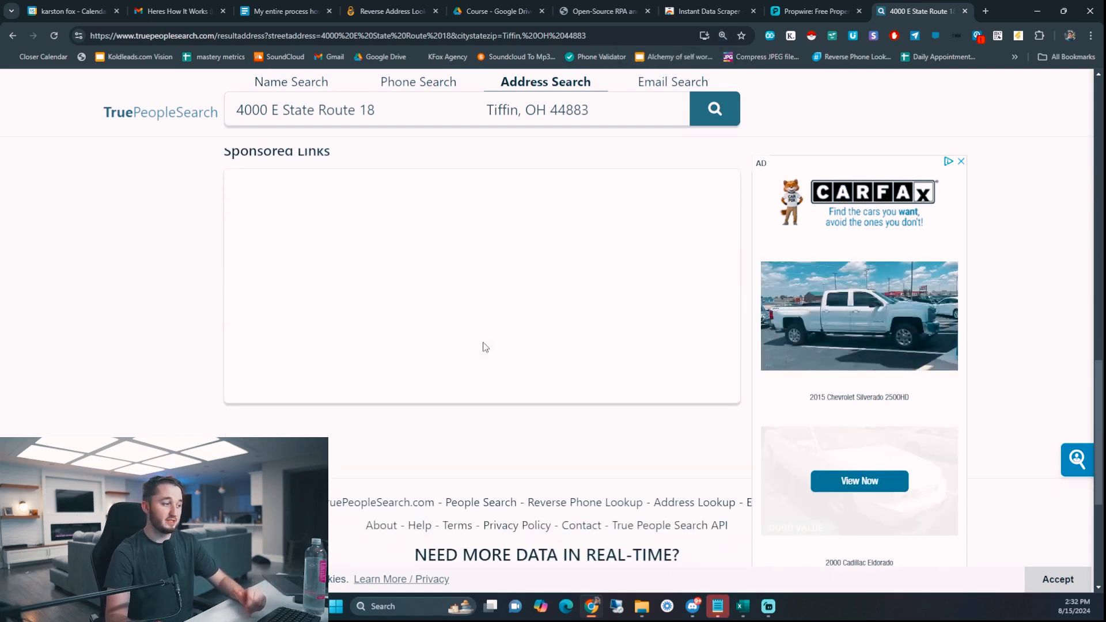
pyautogui.scroll(15, 481, 346)
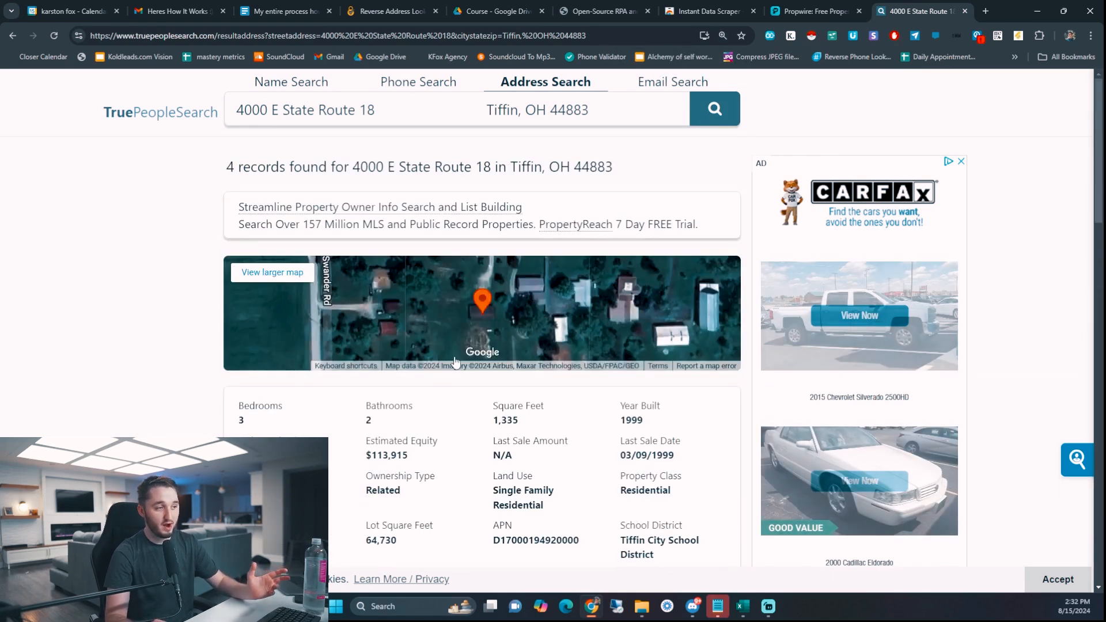
# - Check the Propwire Dayton, OH results, then return to the CyberBackgroundChecks tab
pyautogui.click(812, 11)
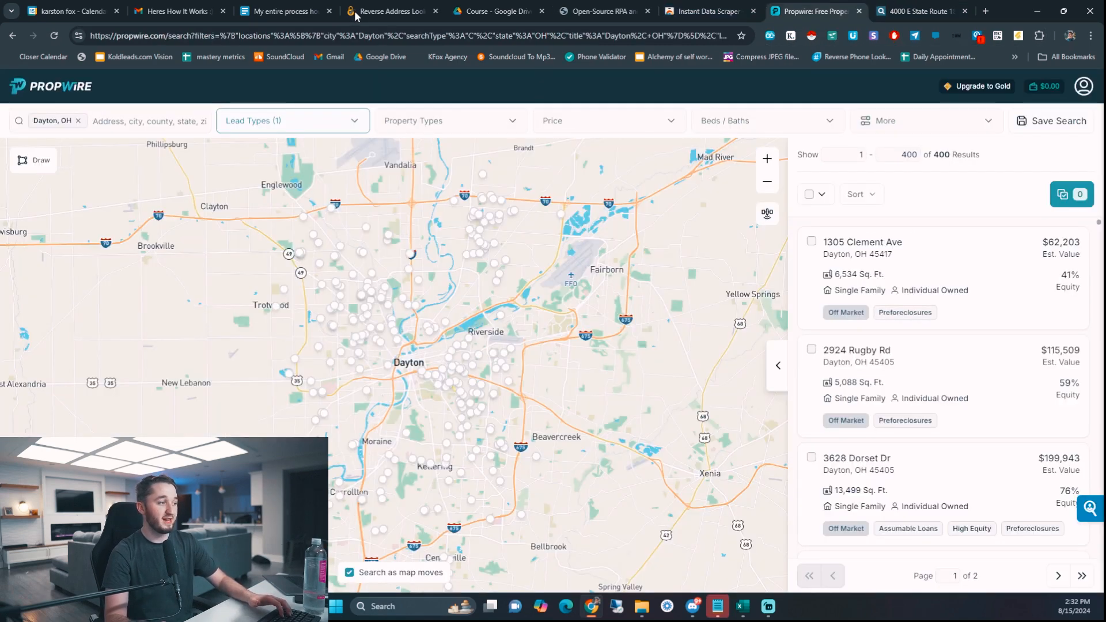
pyautogui.click(384, 11)
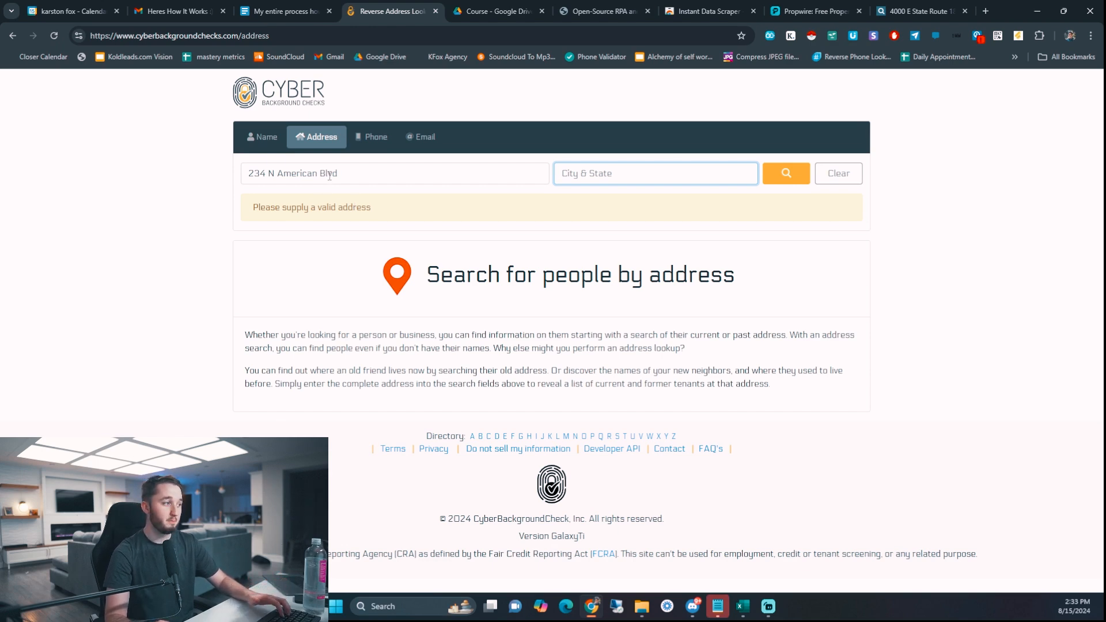
# - Focus the street address field, then switch to the UI.Vision website tab
pyautogui.click(363, 164)
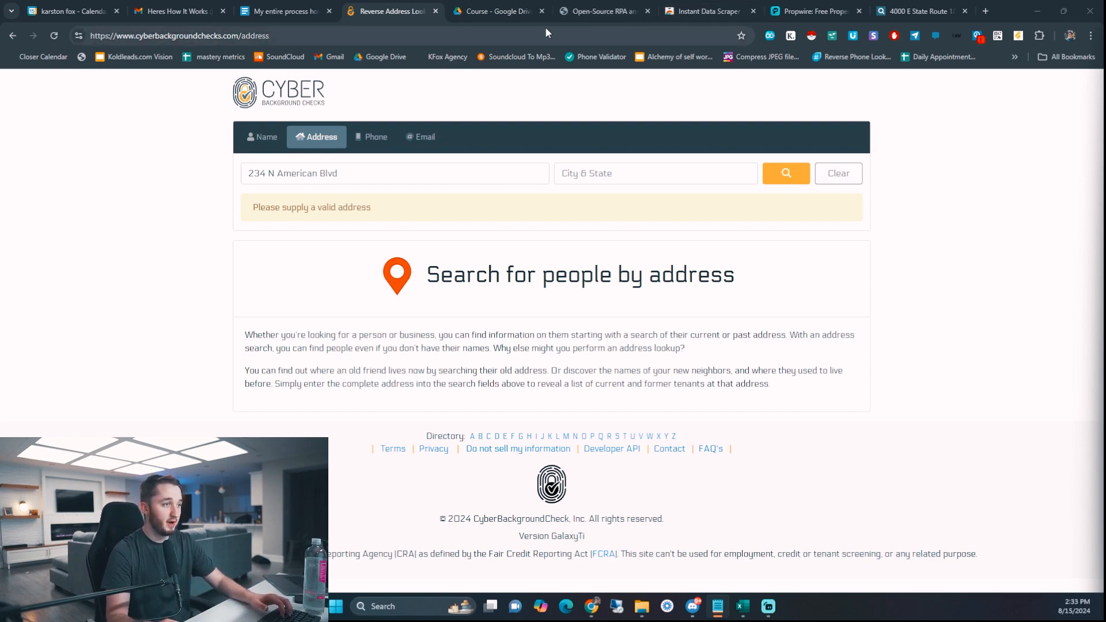
pyautogui.click(588, 12)
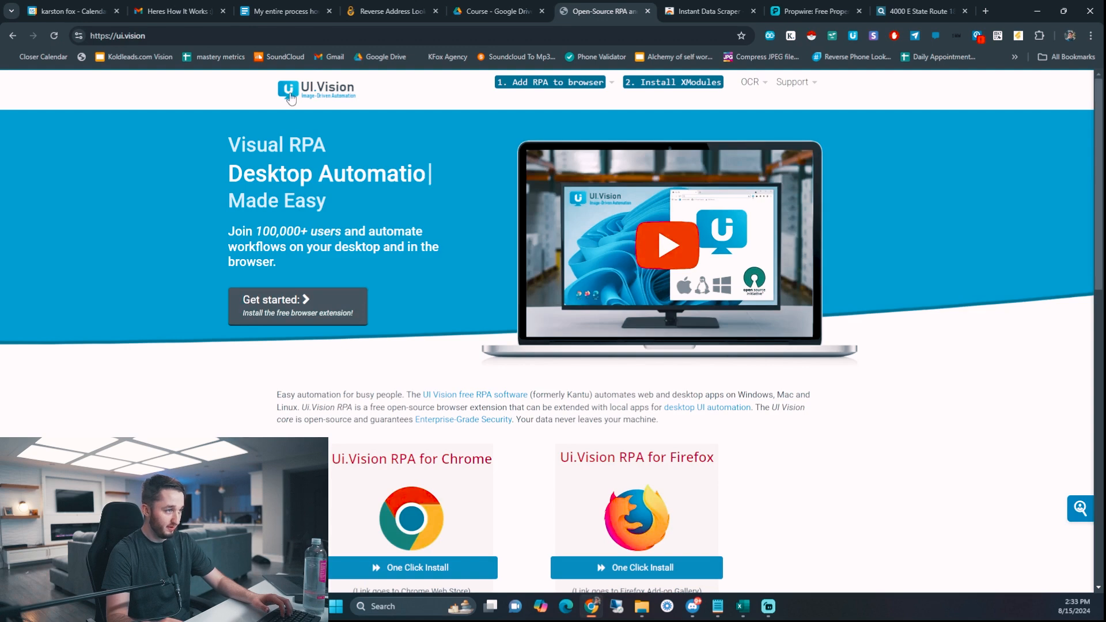
# - Look over the UI.Vision install options and launch the UI.Vision RPA extension
pyautogui.scroll(-3, 337, 115)
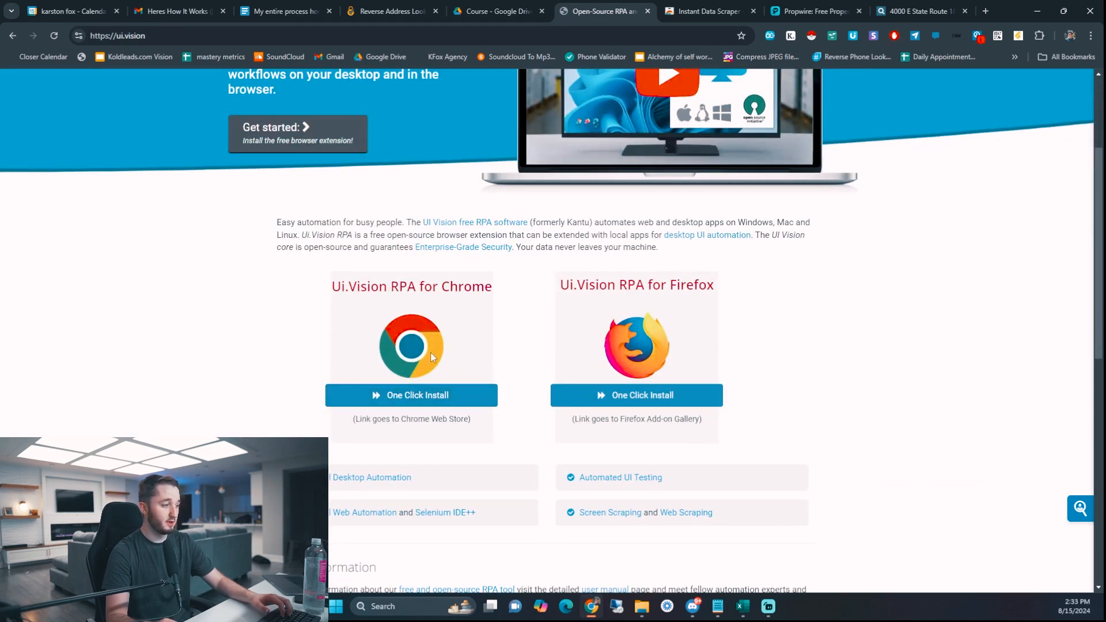
pyautogui.scroll(2, 404, 327)
pyautogui.scroll(1, 405, 327)
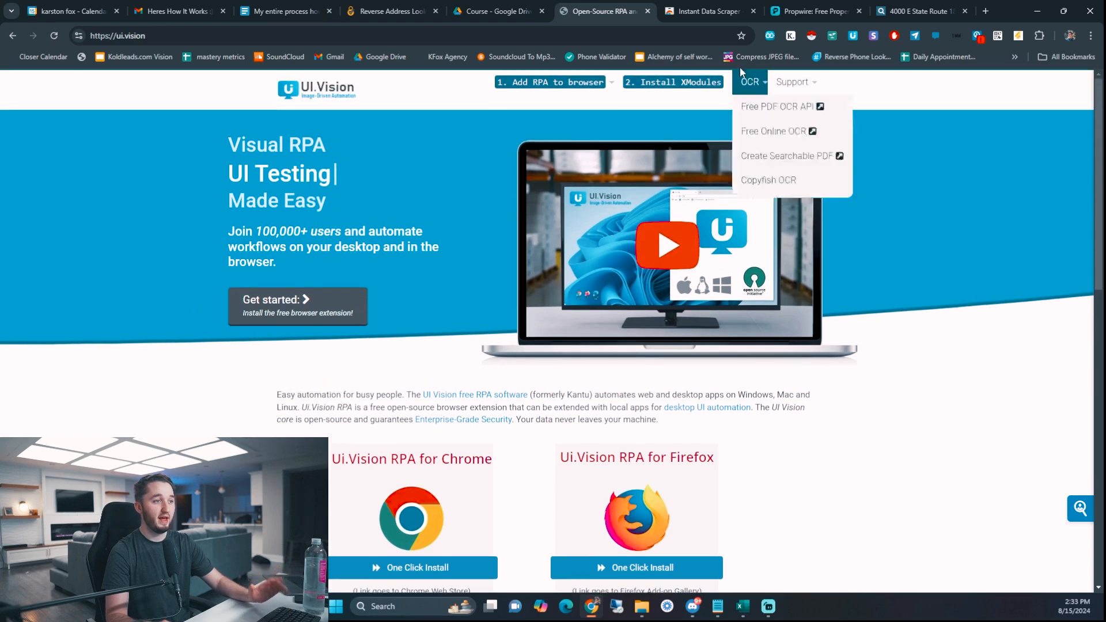
pyautogui.click(856, 37)
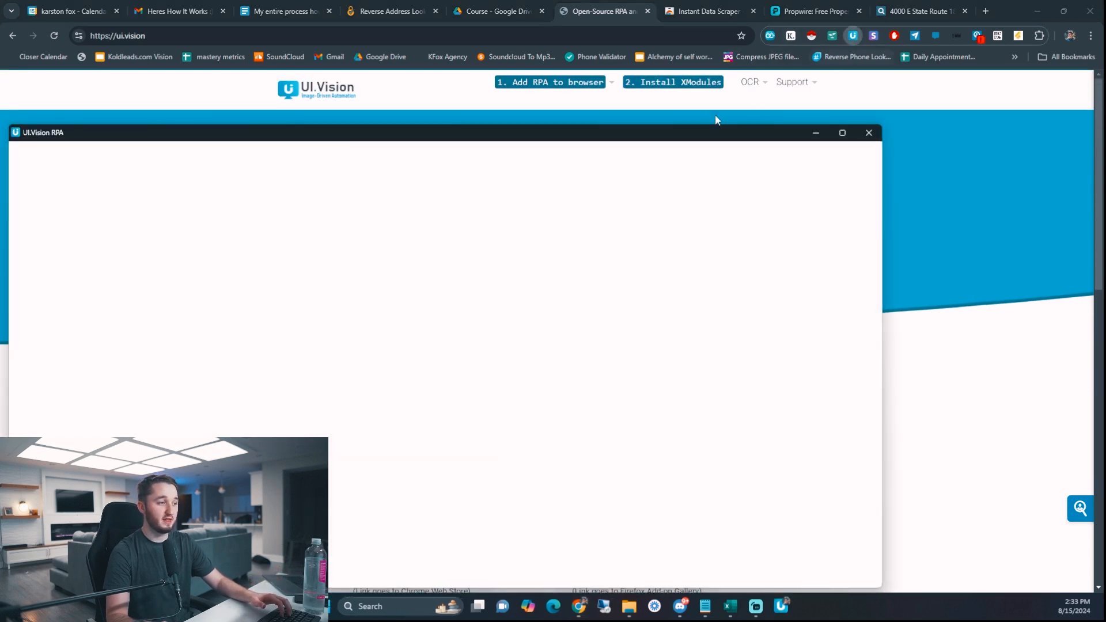
# - Maximize the UI.Vision RPA window and drag the splitter to enlarge the command list
pyautogui.moveTo(601, 78); pyautogui.dragTo(589, 93)
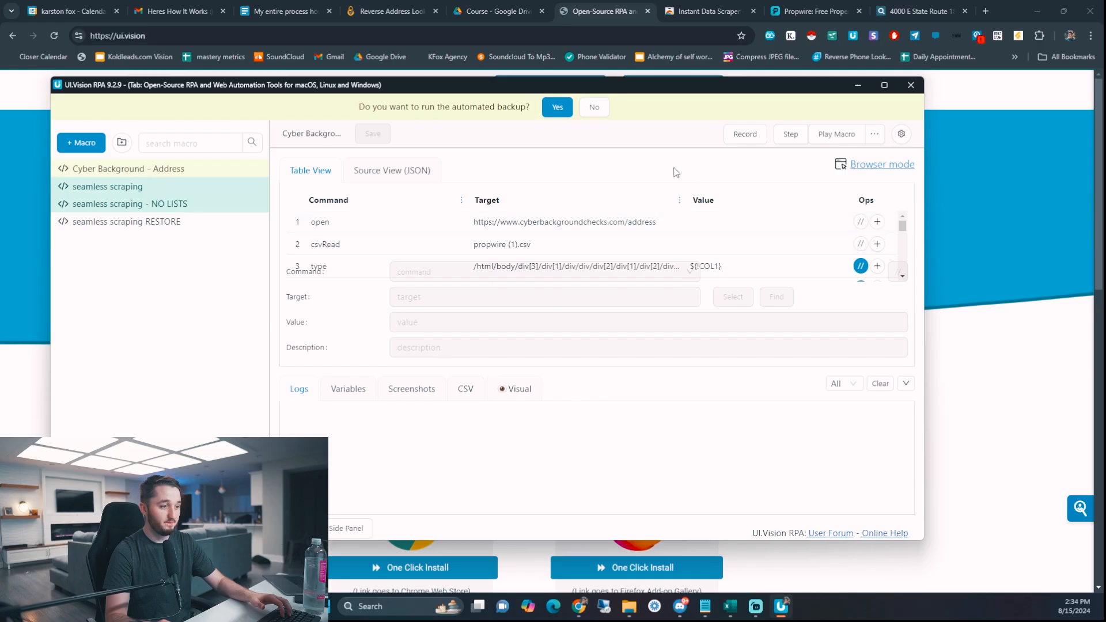
pyautogui.doubleClick(638, 80)
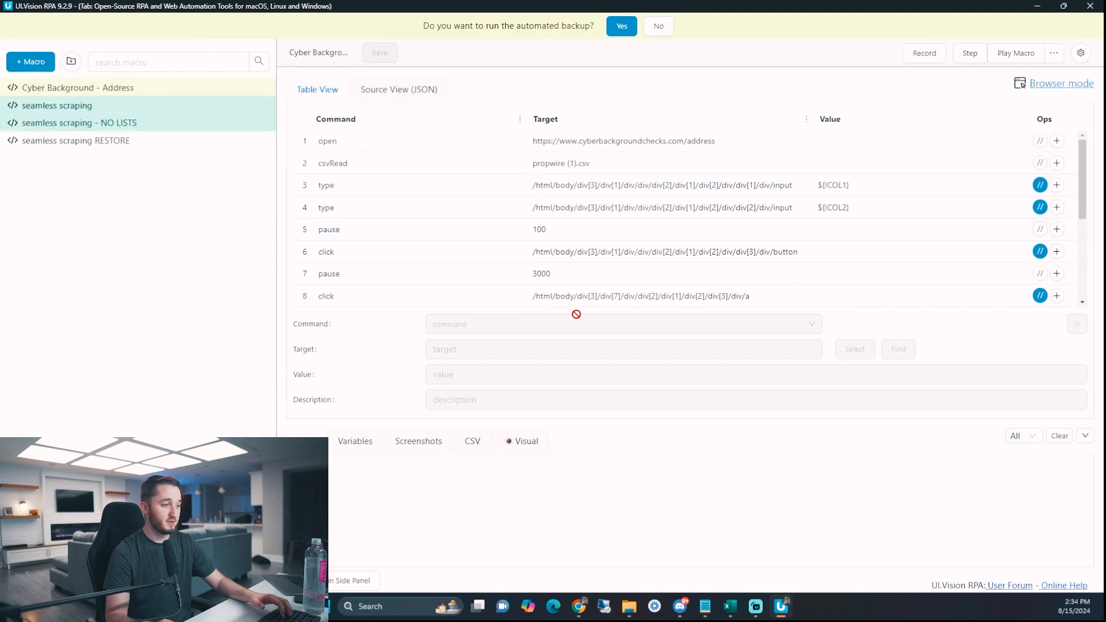
pyautogui.moveTo(578, 423); pyautogui.dragTo(577, 464)
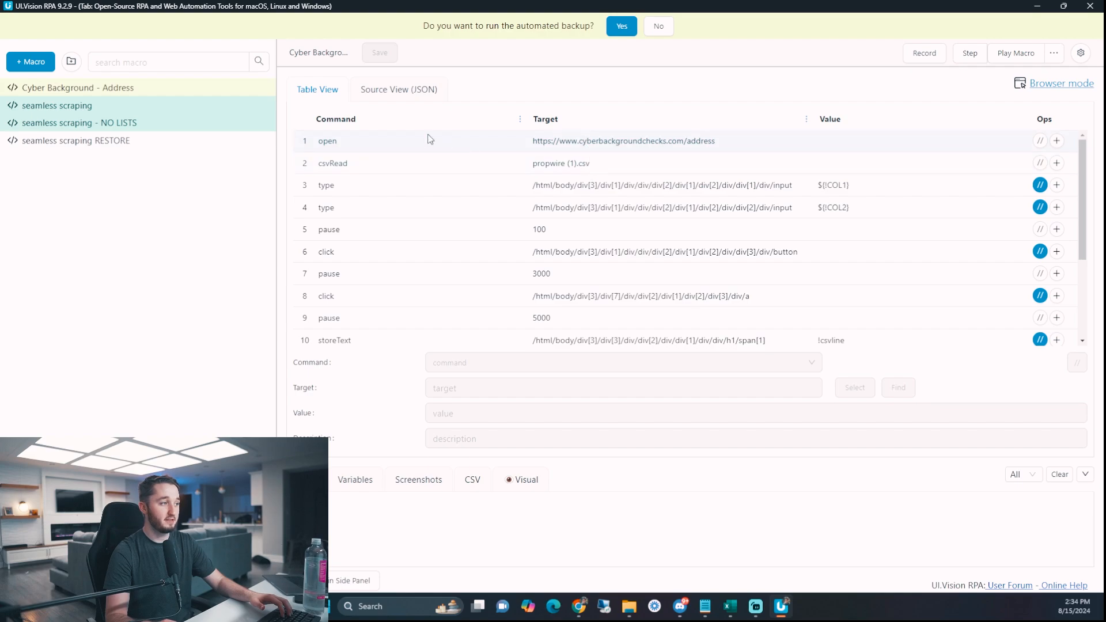
# - Scroll through the 15 commands ending in csvSave, then select the first step
pyautogui.scroll(-2, 430, 181)
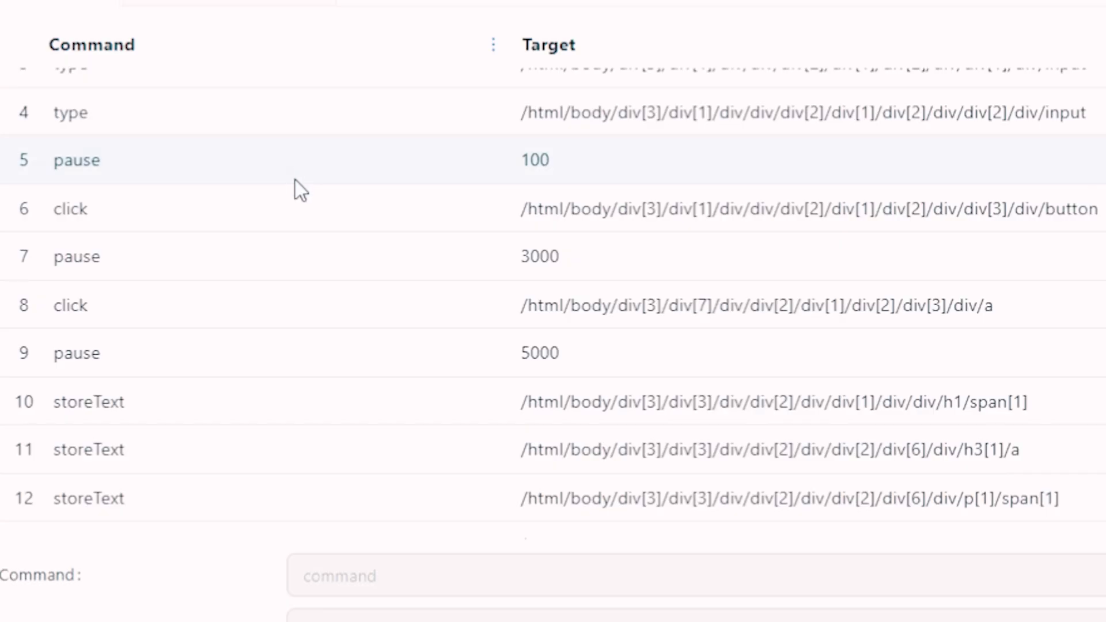
pyautogui.scroll(3, 286, 191)
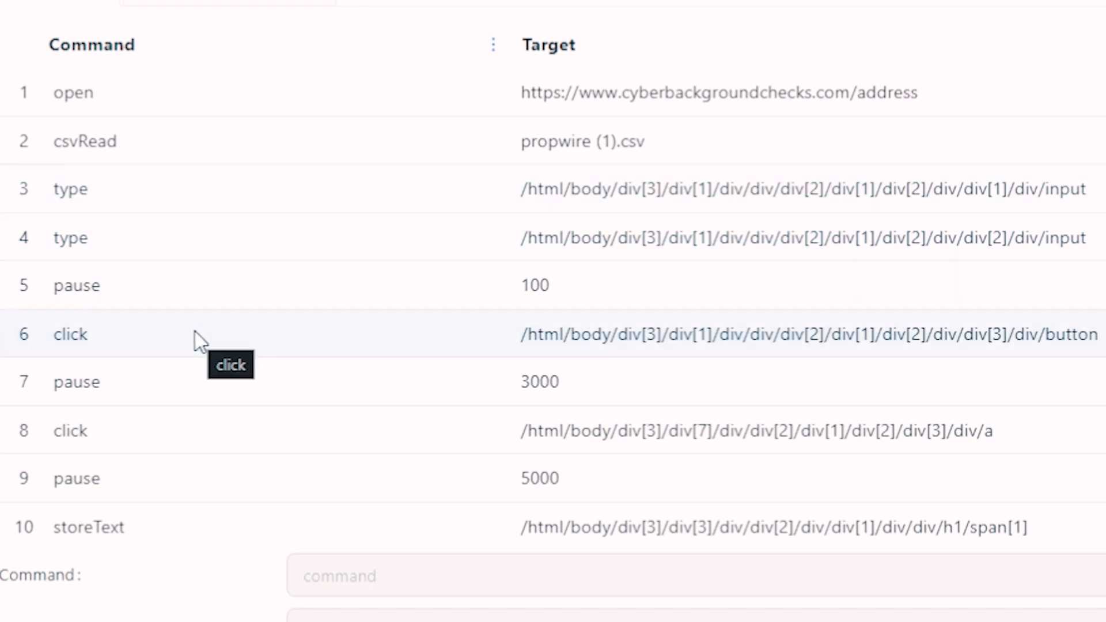
pyautogui.scroll(-2, 206, 352)
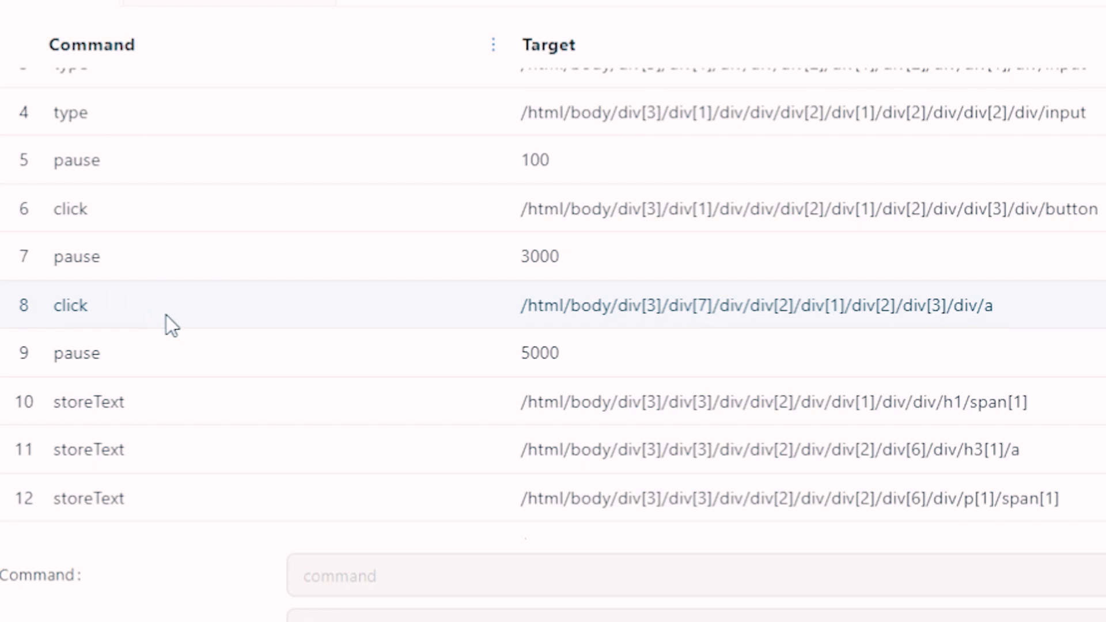
pyautogui.scroll(-2, 189, 400)
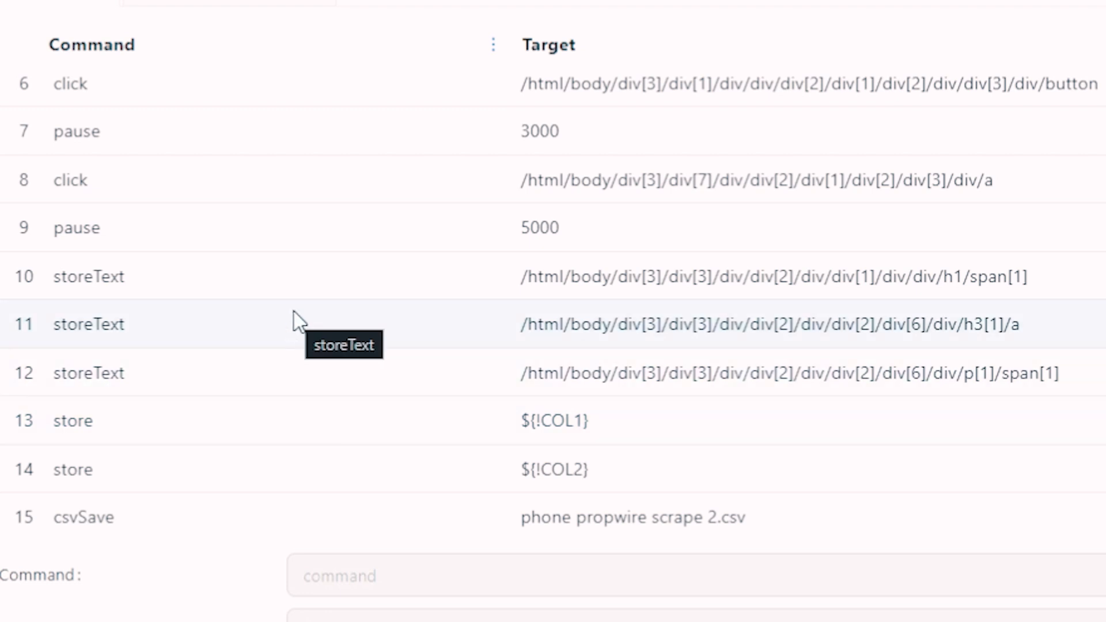
pyautogui.scroll(-1, 311, 369)
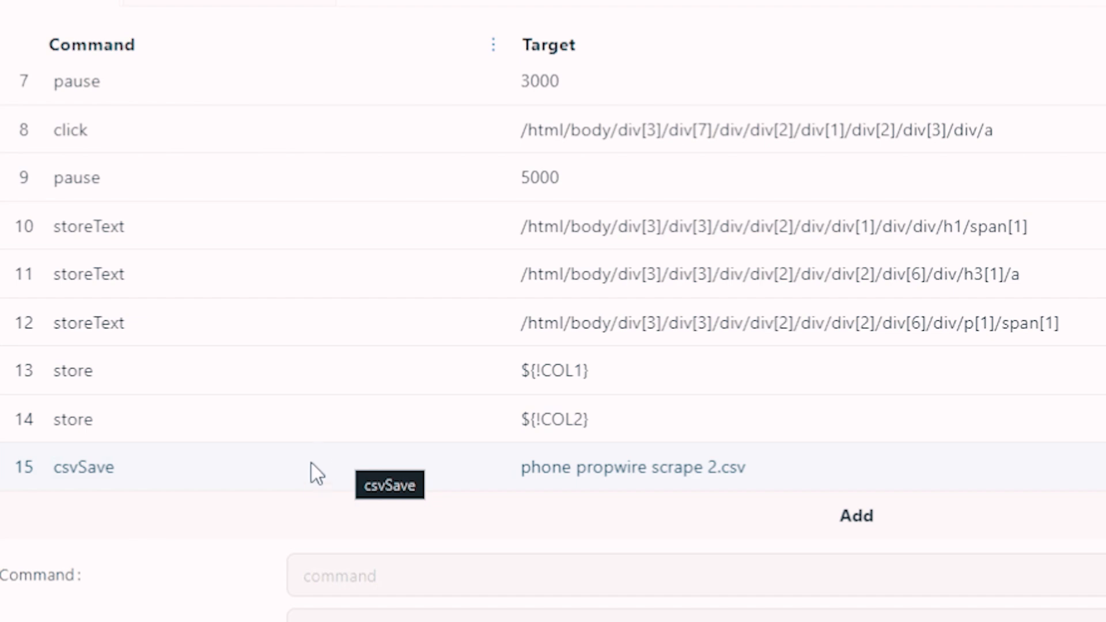
pyautogui.scroll(5, 310, 461)
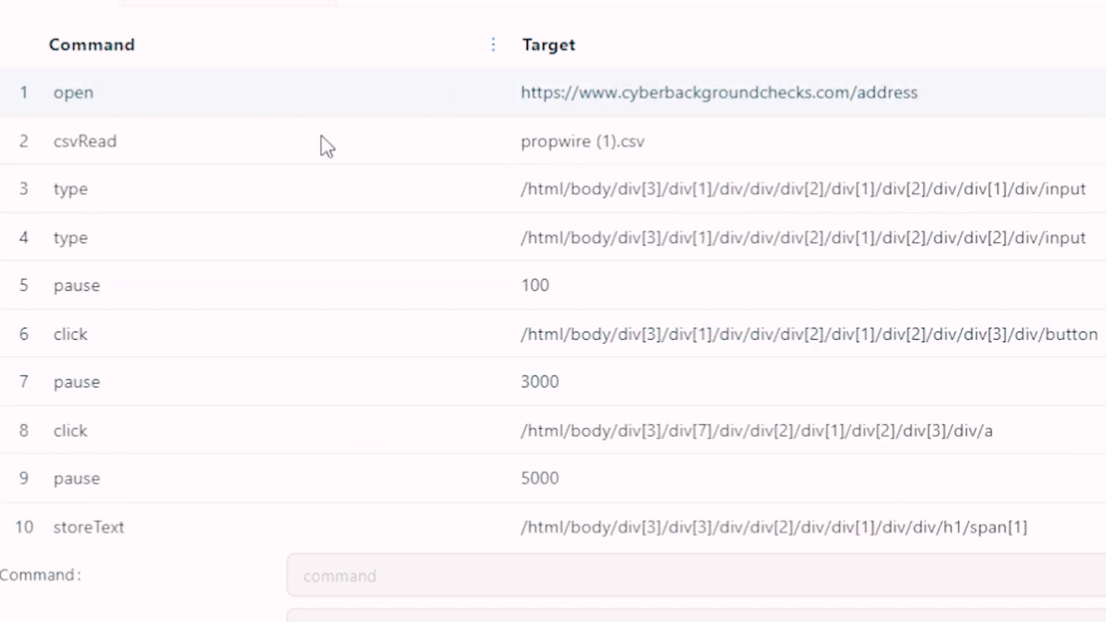
pyautogui.click(247, 79)
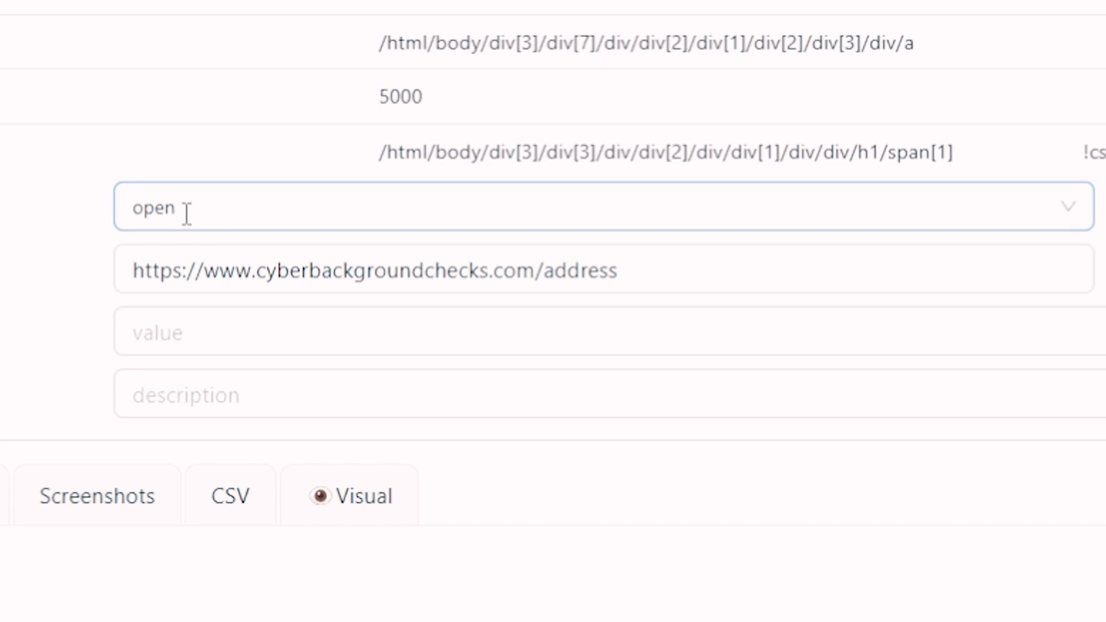
# - Select the address page URL and the 'propwire (1).csv' file name in the step targets
pyautogui.moveTo(135, 271); pyautogui.dragTo(652, 272)
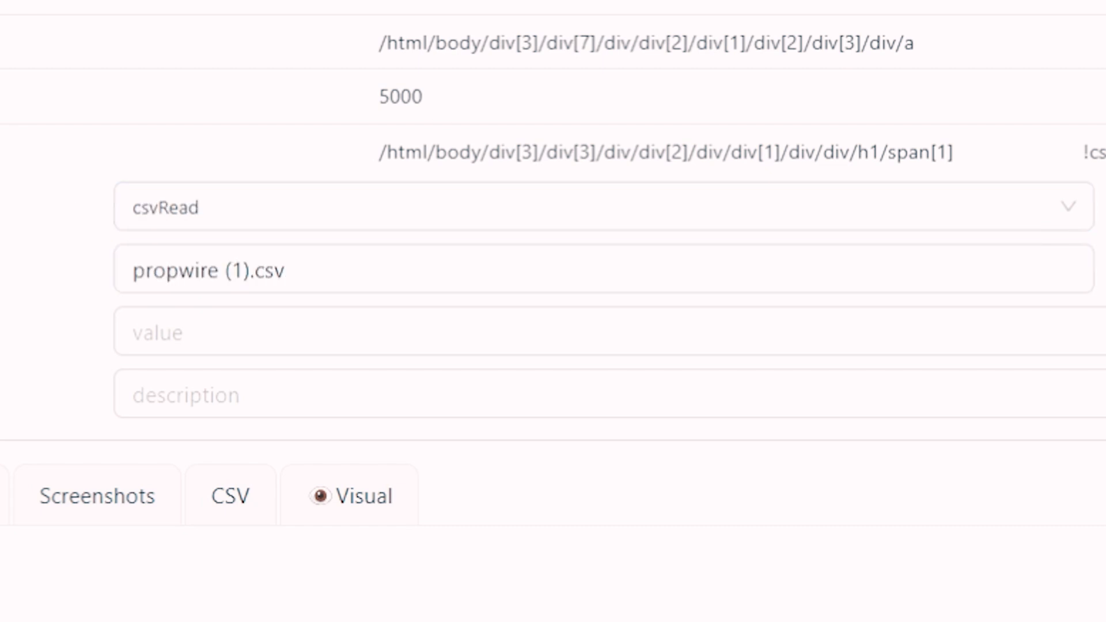
pyautogui.tripleClick(238, 272)
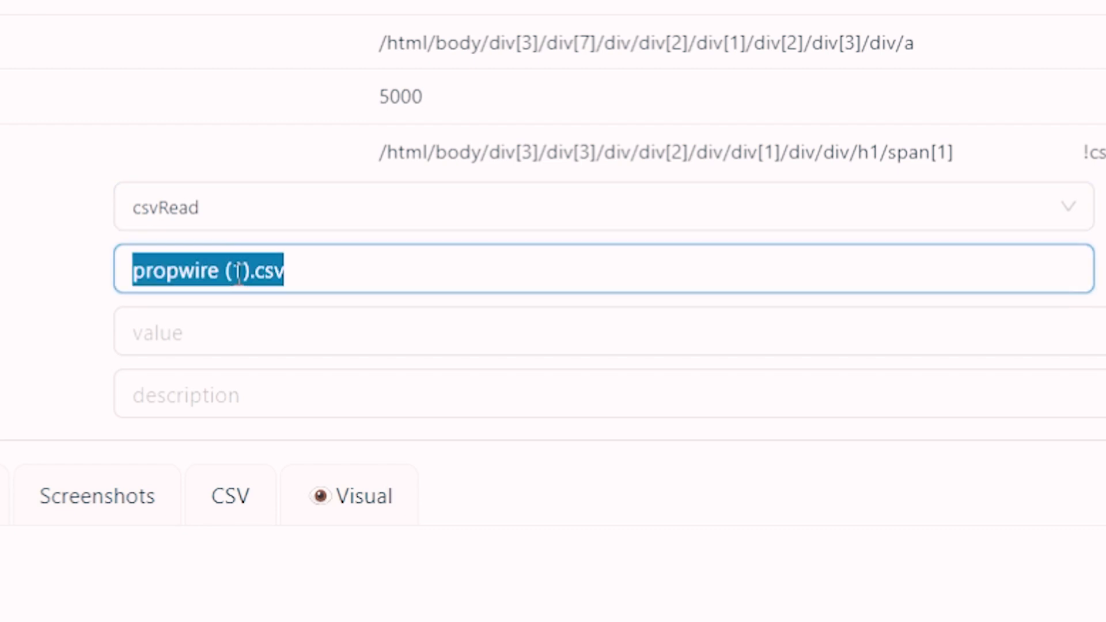
pyautogui.moveTo(346, 274); pyautogui.dragTo(134, 270)
pyautogui.click(261, 273)
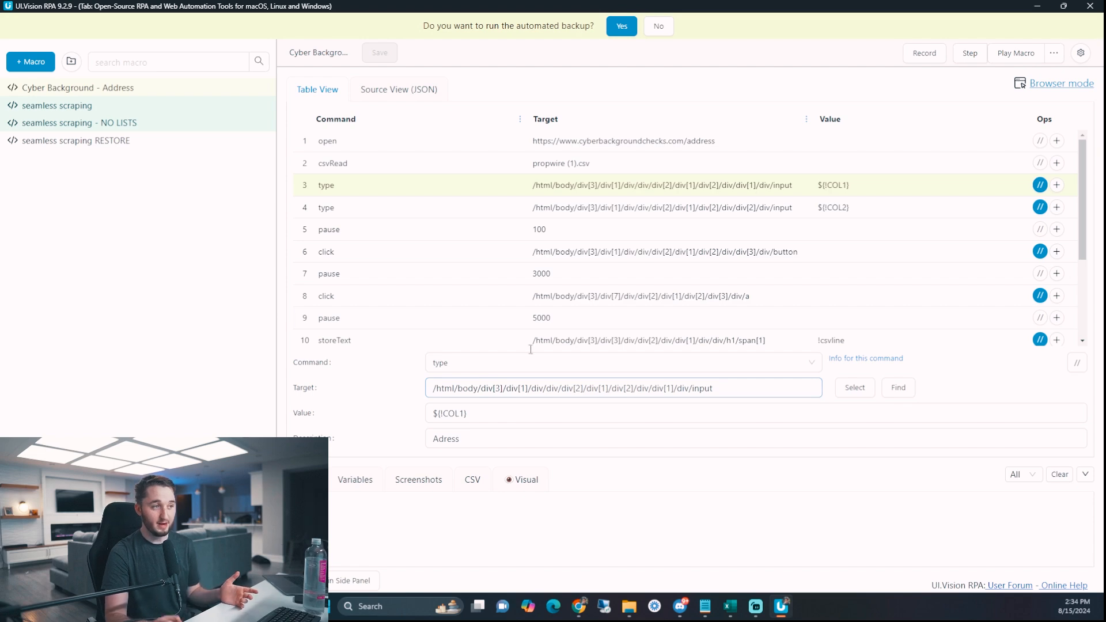
# - Restore the macro window, check the CyberBackgroundChecks tab, then go to Instant Data Scraper
pyautogui.doubleClick(624, 3)
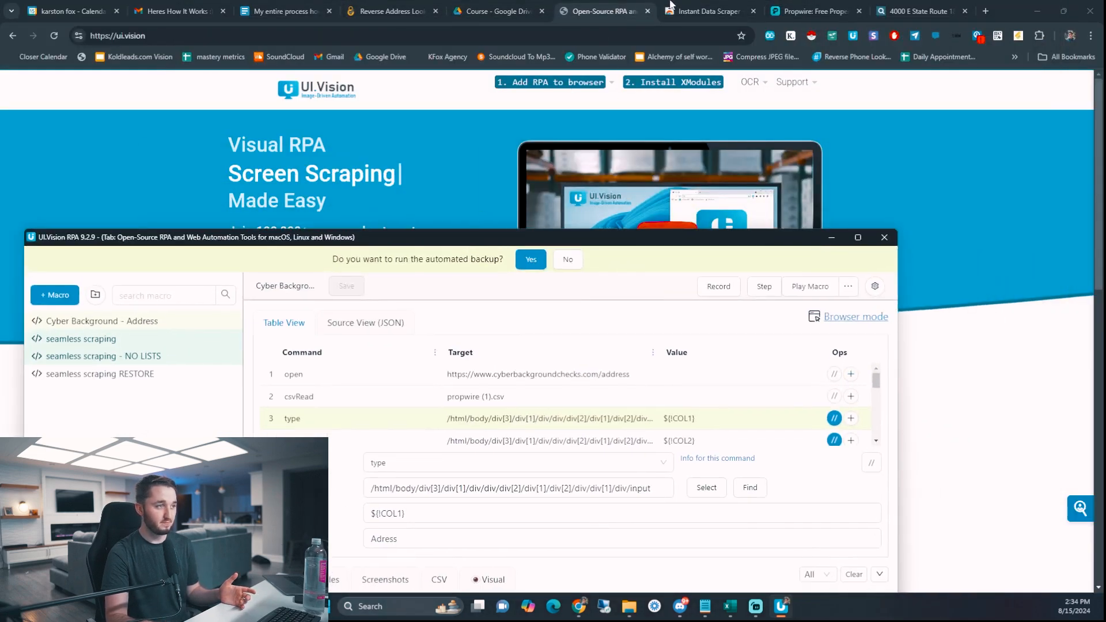
pyautogui.click(391, 12)
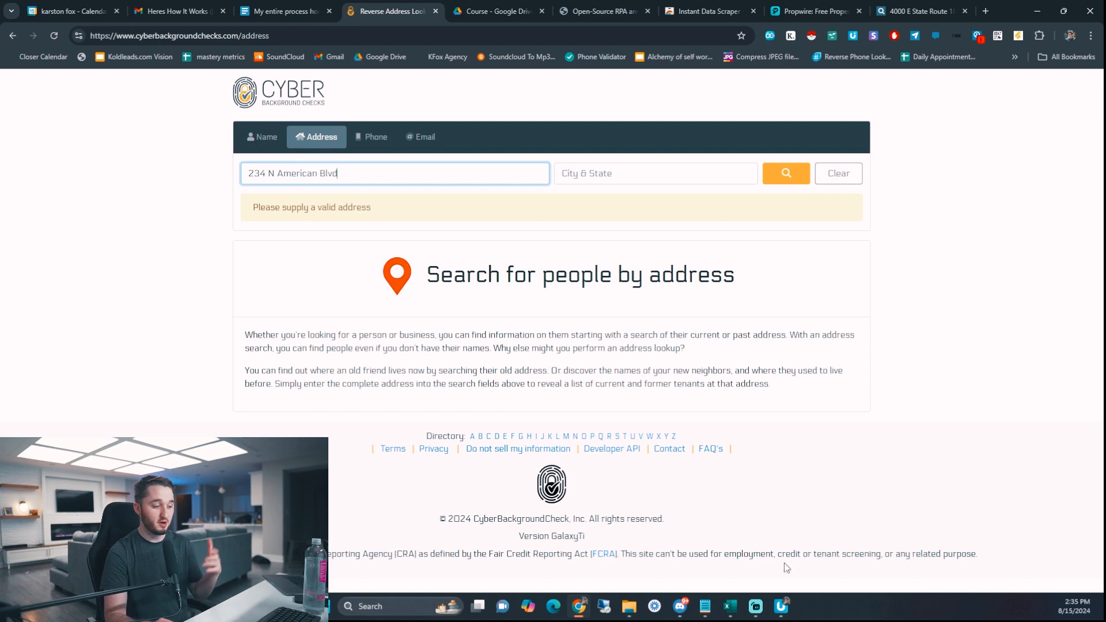
pyautogui.click(781, 607)
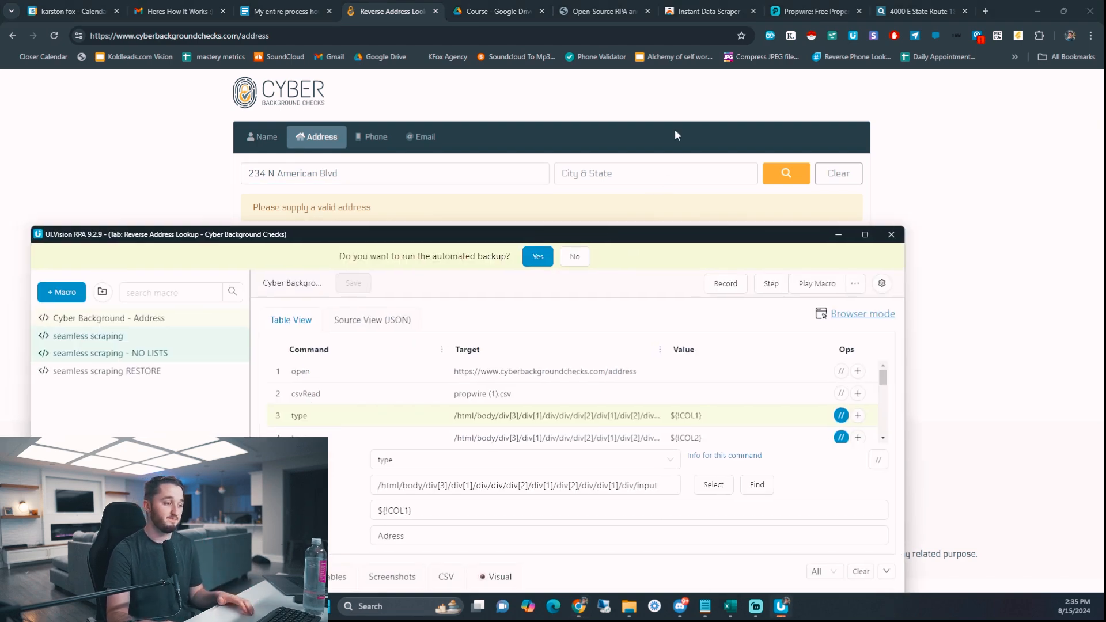
pyautogui.moveTo(607, 233); pyautogui.dragTo(652, 76)
pyautogui.scroll(-5, 605, 251)
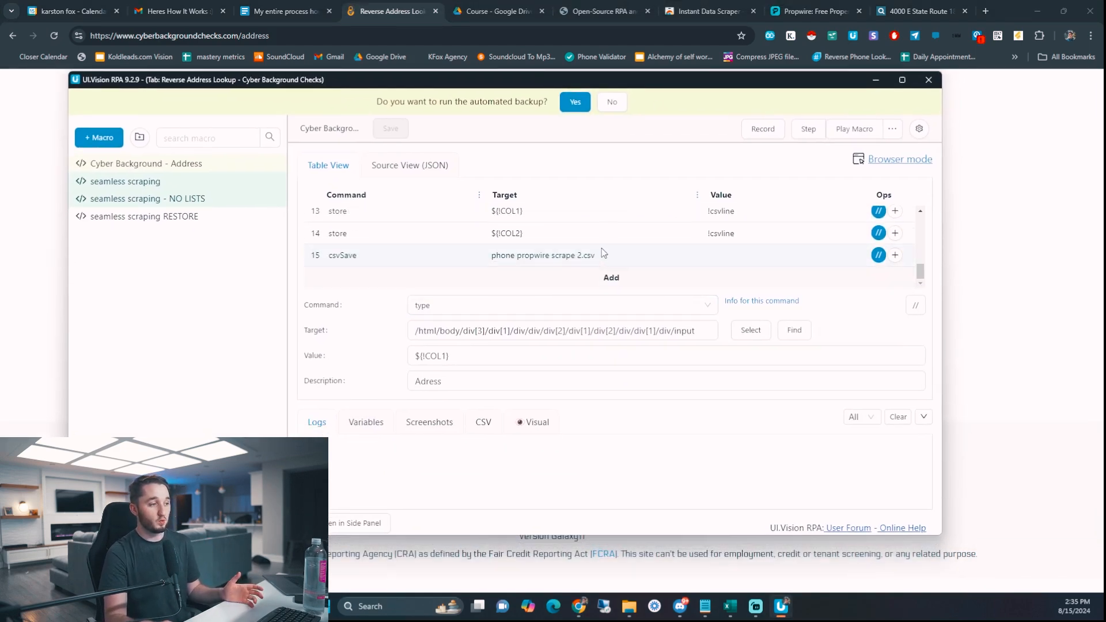
pyautogui.scroll(5, 602, 253)
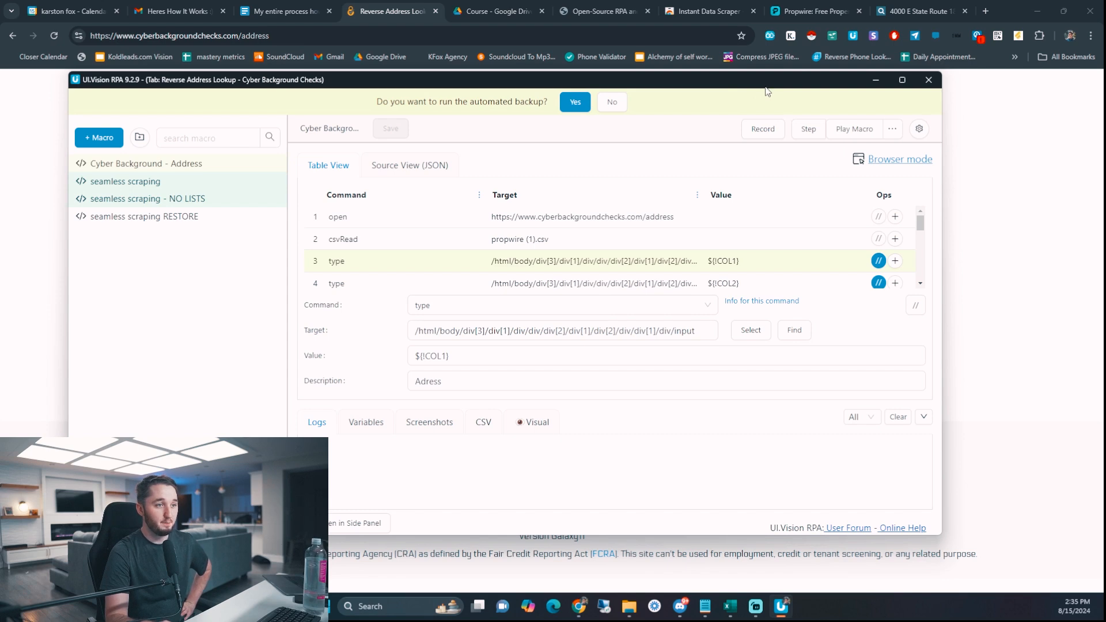
pyautogui.click(705, 13)
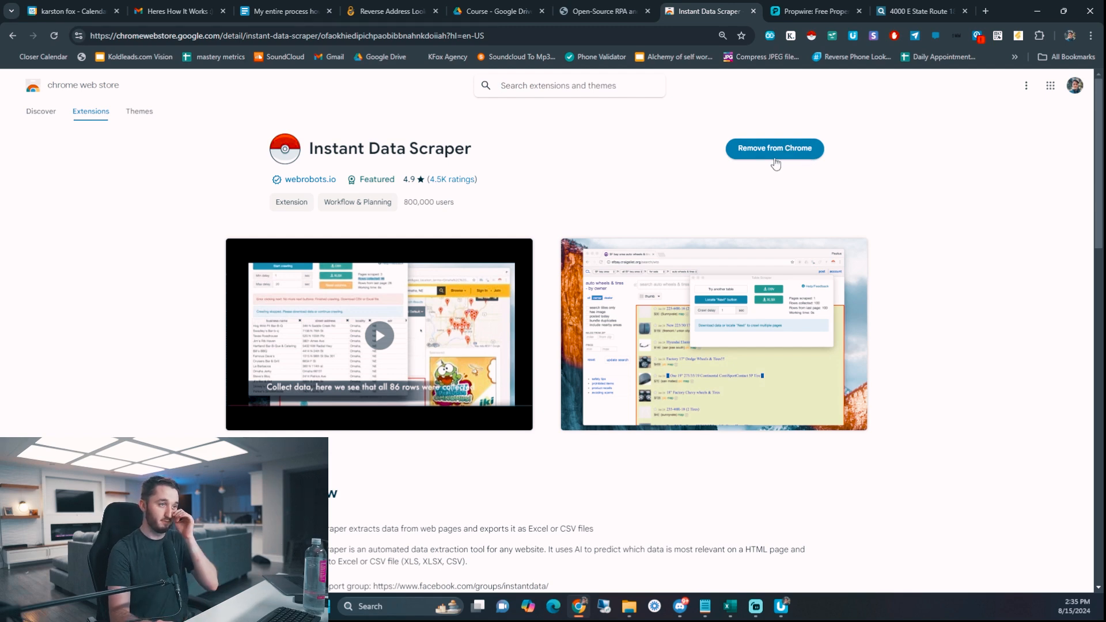
# - Return to the Propwire tab showing 400 Dayton, OH property results
pyautogui.click(812, 12)
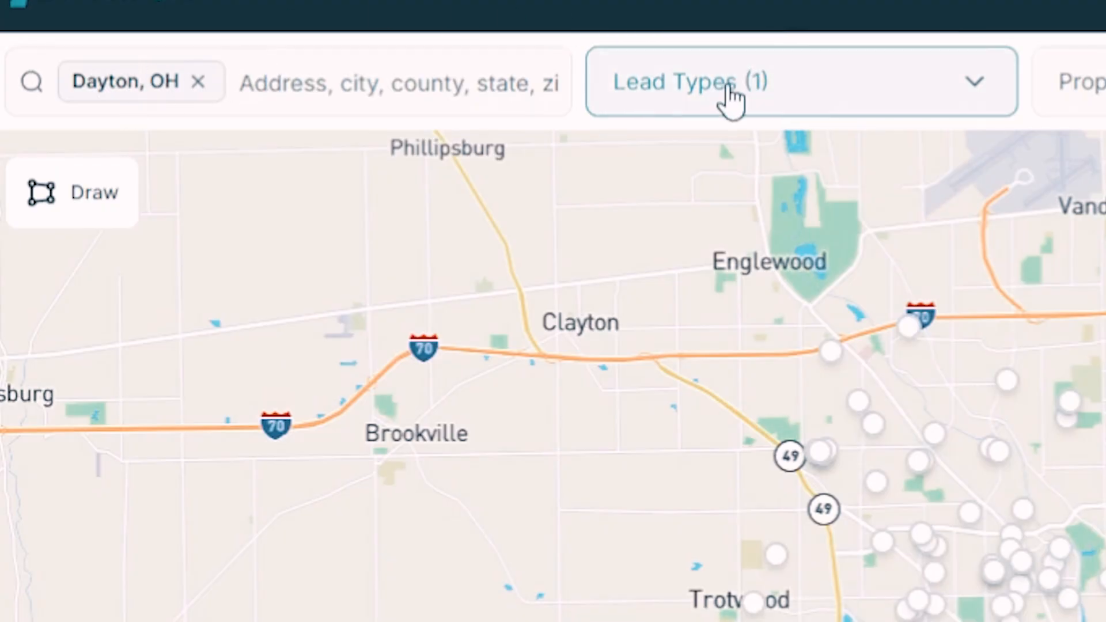
pyautogui.click(256, 121)
pyautogui.scroll(-5, 741, 564)
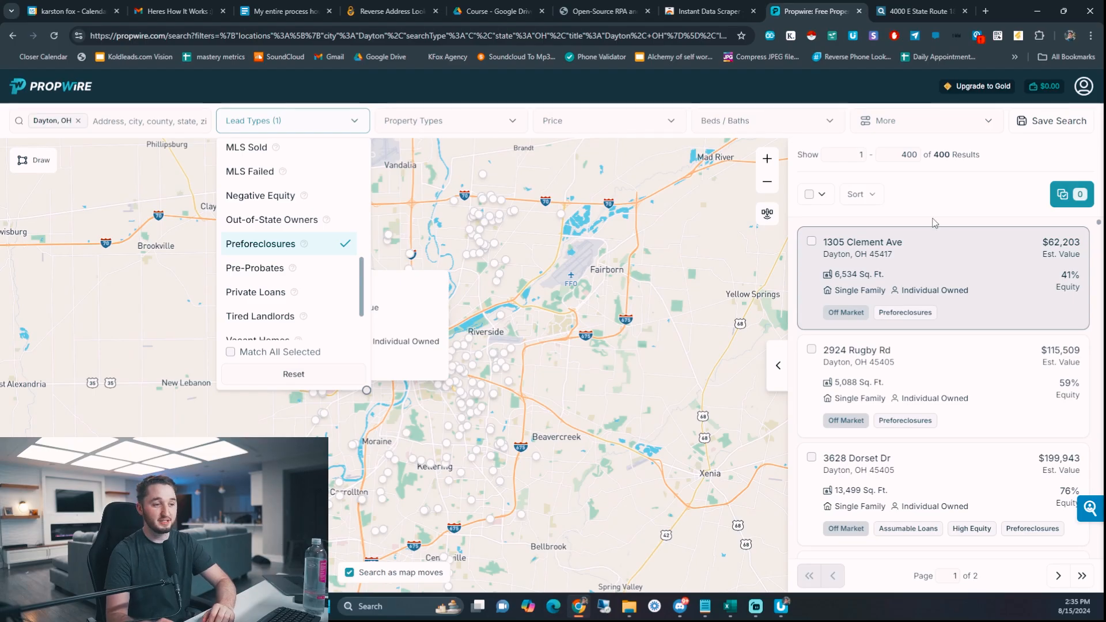
pyautogui.click(935, 223)
pyautogui.scroll(-9, 913, 264)
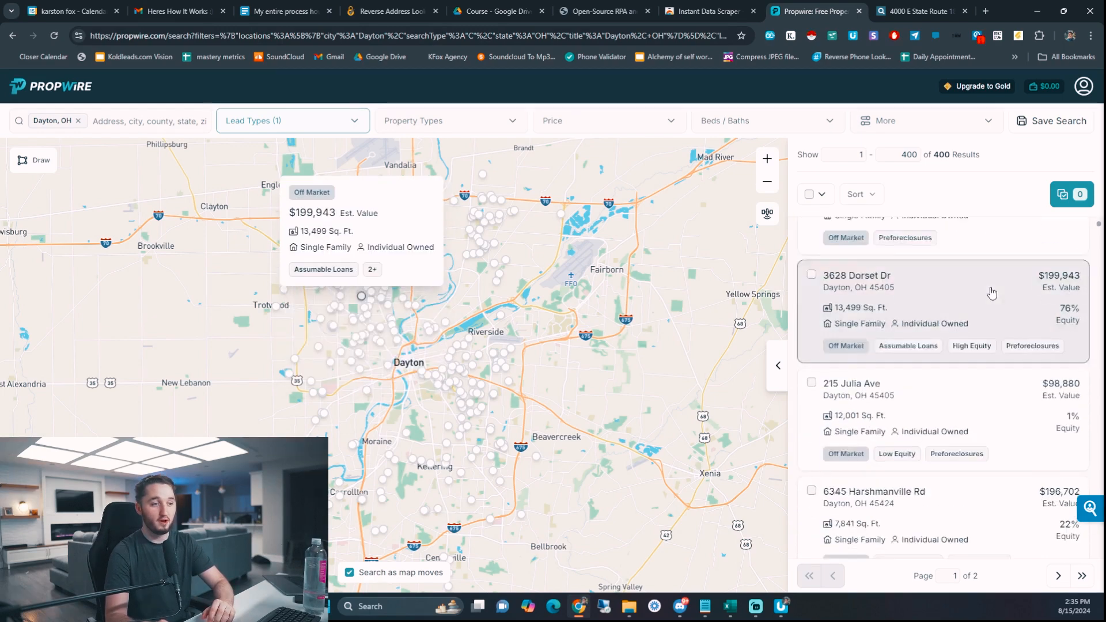
pyautogui.scroll(-10, 989, 292)
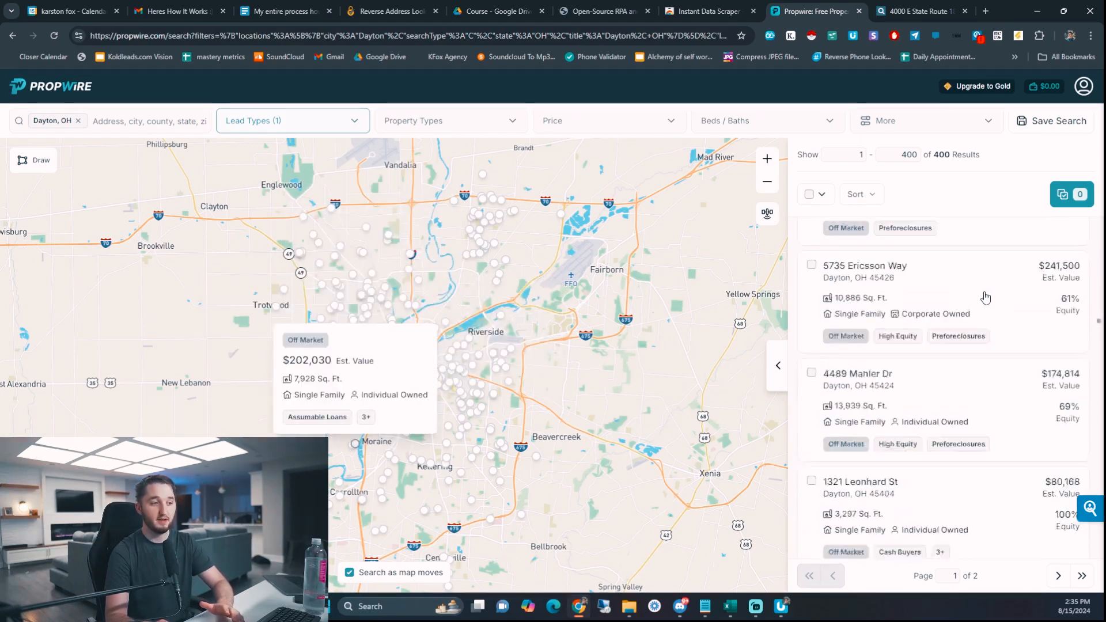
pyautogui.scroll(-5, 986, 297)
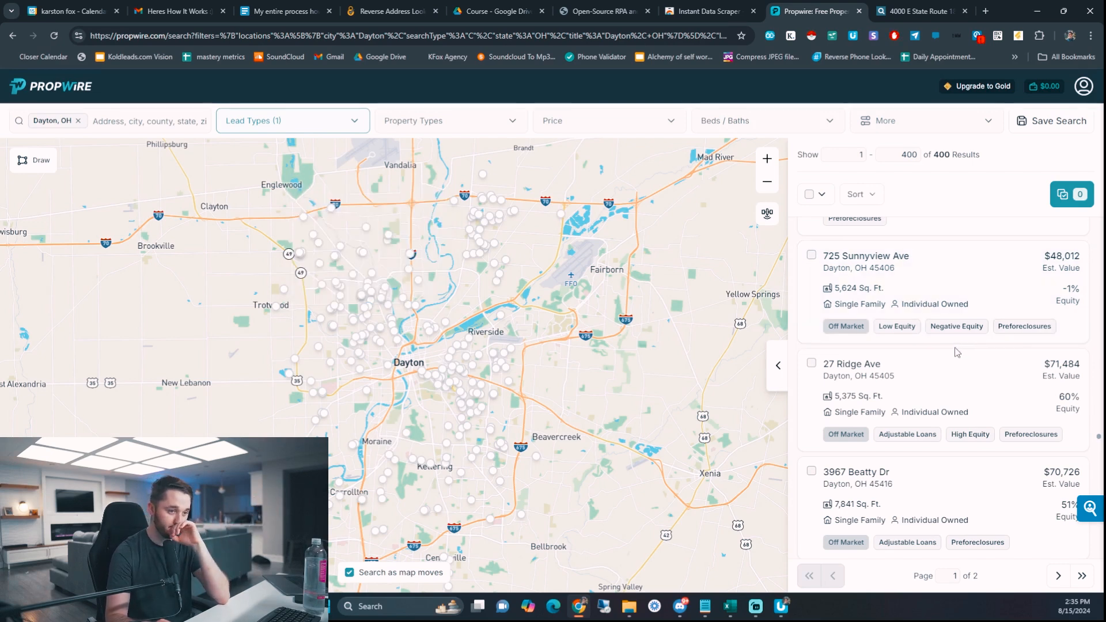
pyautogui.scroll(10, 952, 367)
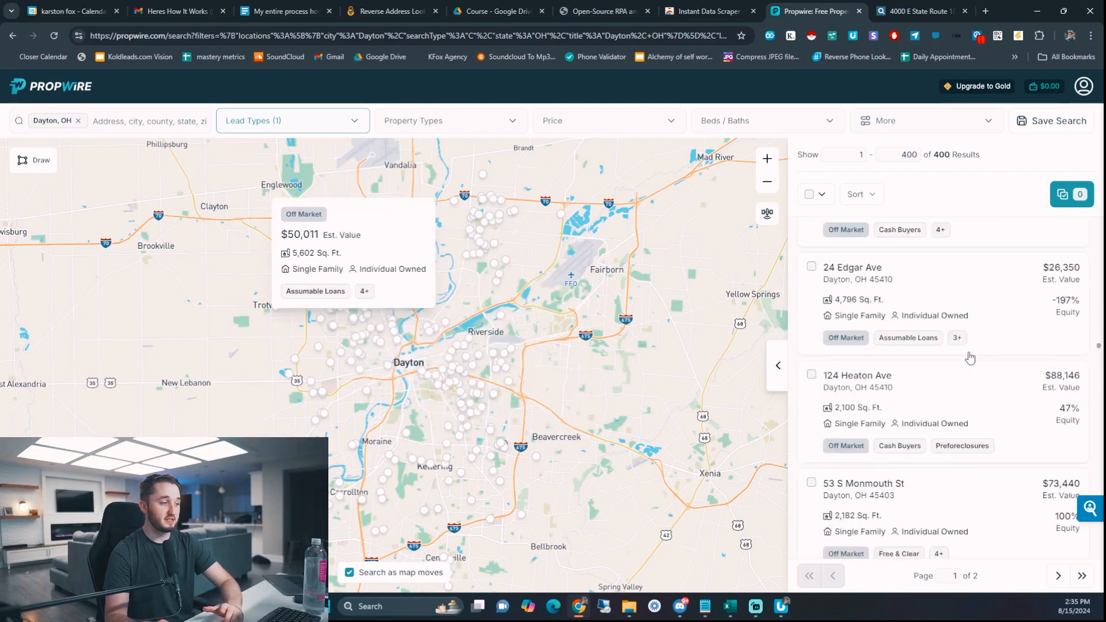
pyautogui.scroll(8, 939, 340)
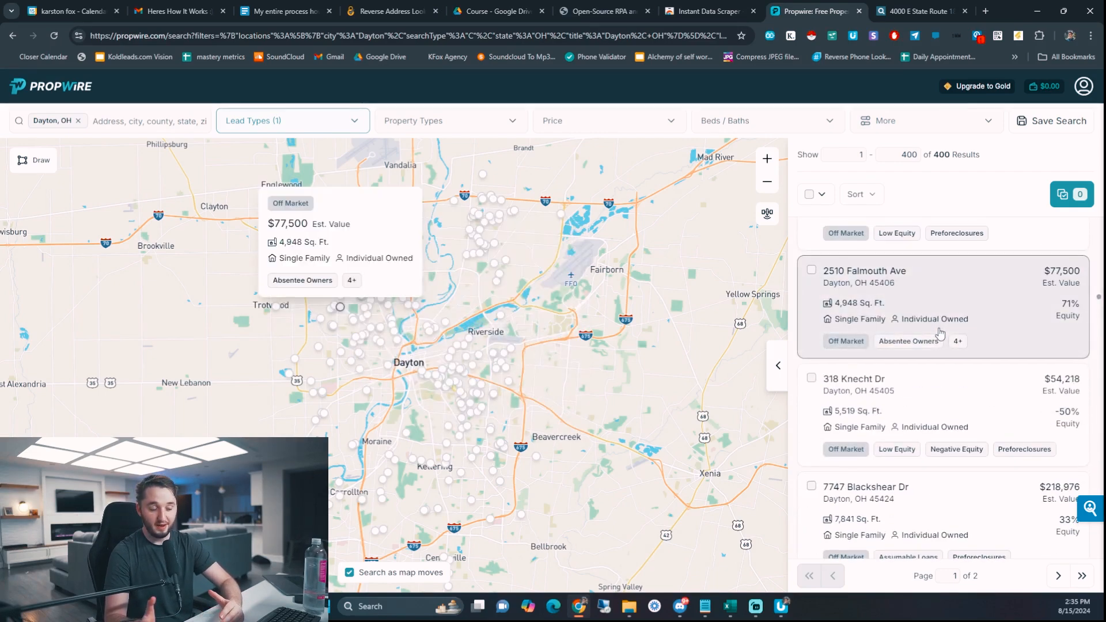
pyautogui.scroll(10, 941, 333)
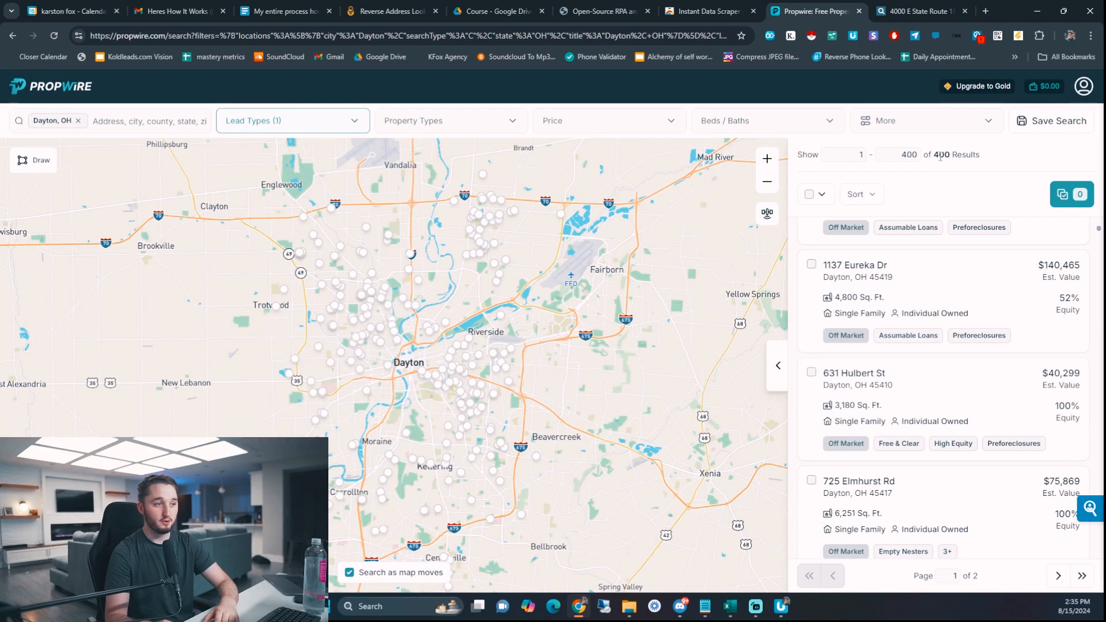
# - Launch Instant Data Scraper on Propwire and enlarge its window to review the 250 rows
pyautogui.click(802, 36)
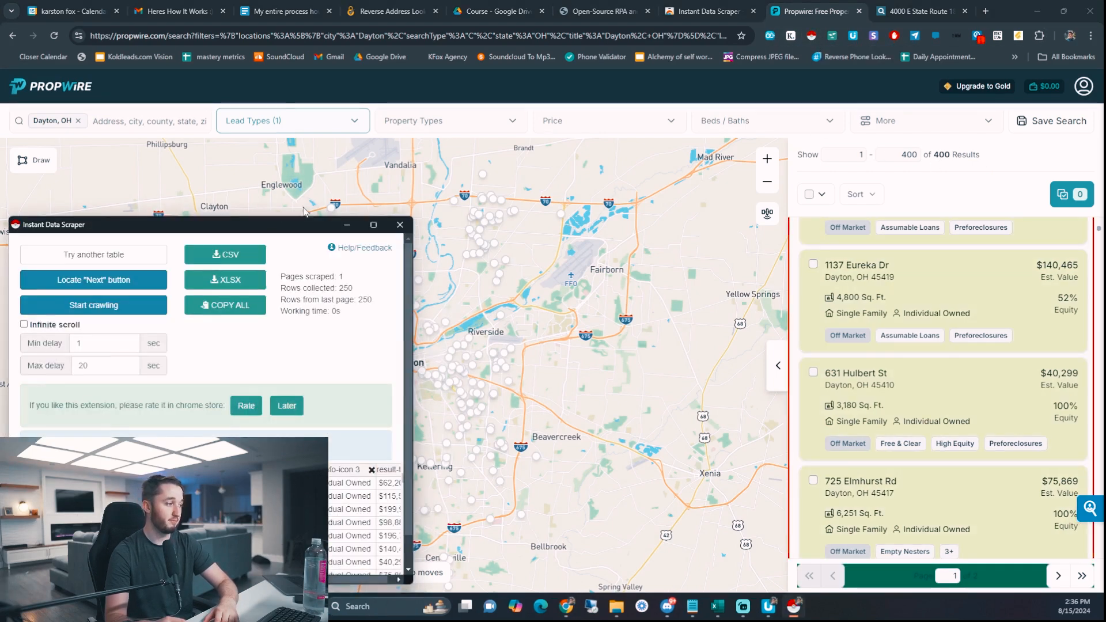
pyautogui.moveTo(256, 223); pyautogui.dragTo(389, 103)
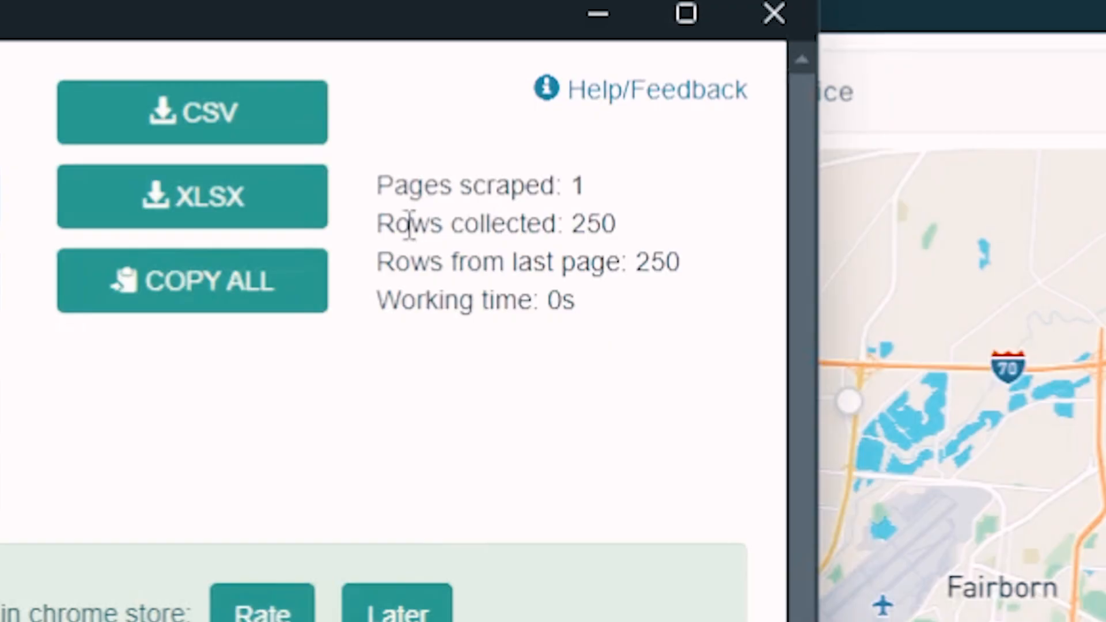
pyautogui.moveTo(428, 160); pyautogui.dragTo(496, 159)
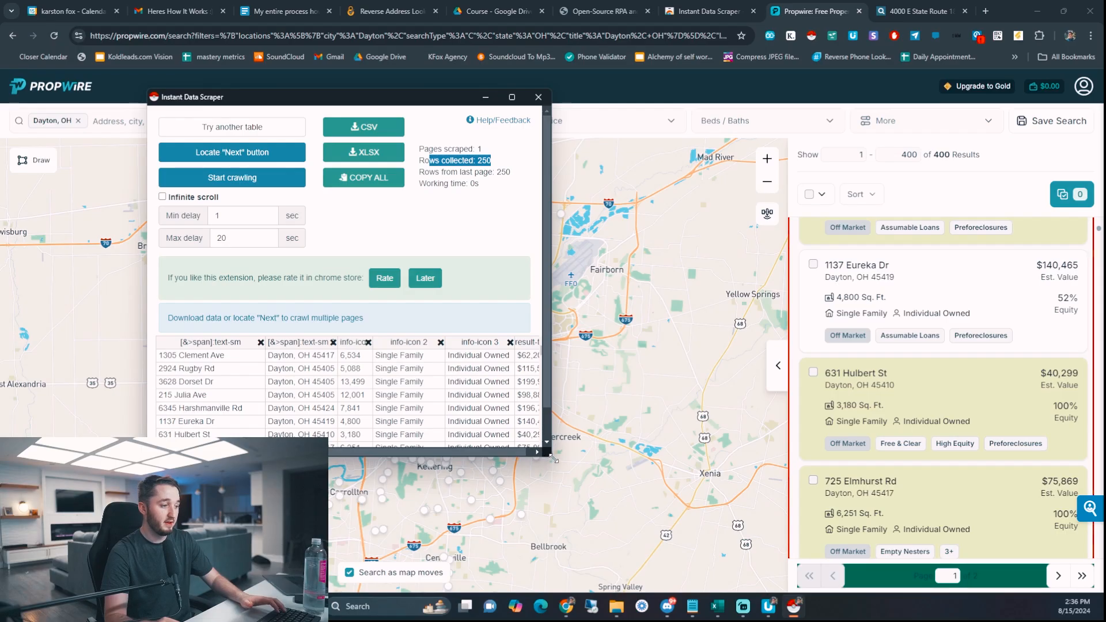
pyautogui.moveTo(552, 457); pyautogui.dragTo(713, 530)
pyautogui.scroll(-10, 973, 356)
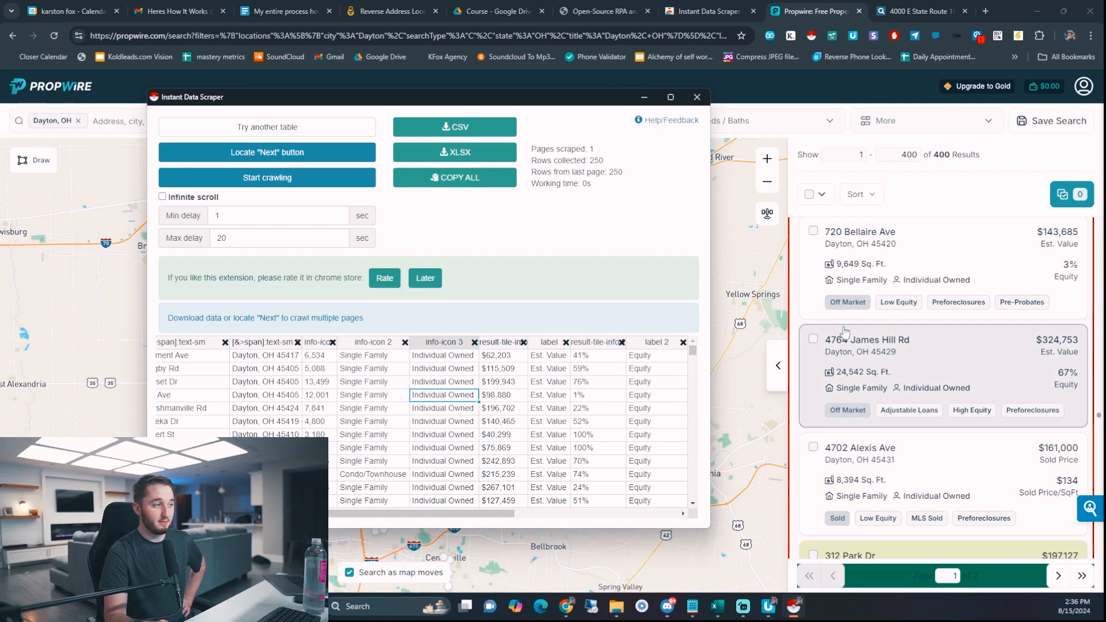
# - Set Propwire's next-page arrow as the Next button, start crawling, then return to page 1
pyautogui.click(261, 151)
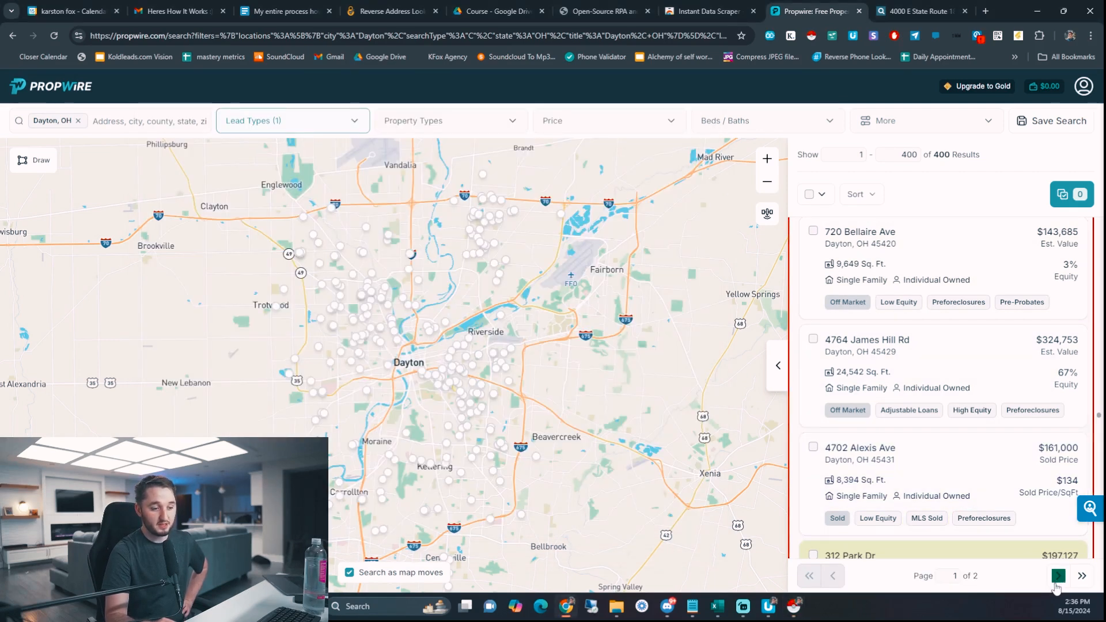
pyautogui.click(795, 608)
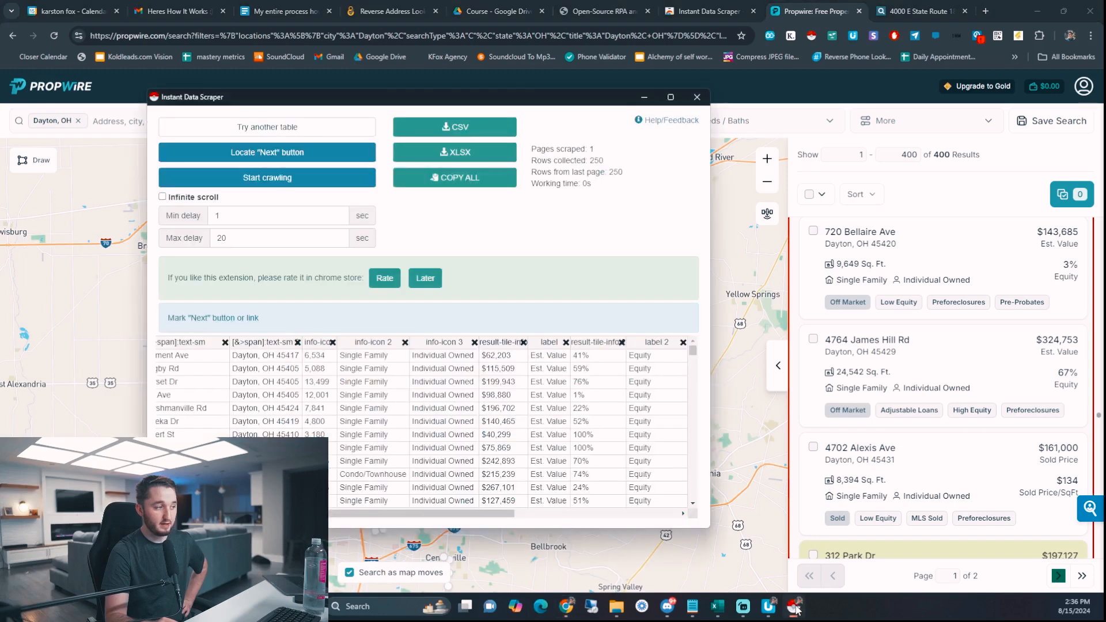
pyautogui.click(293, 180)
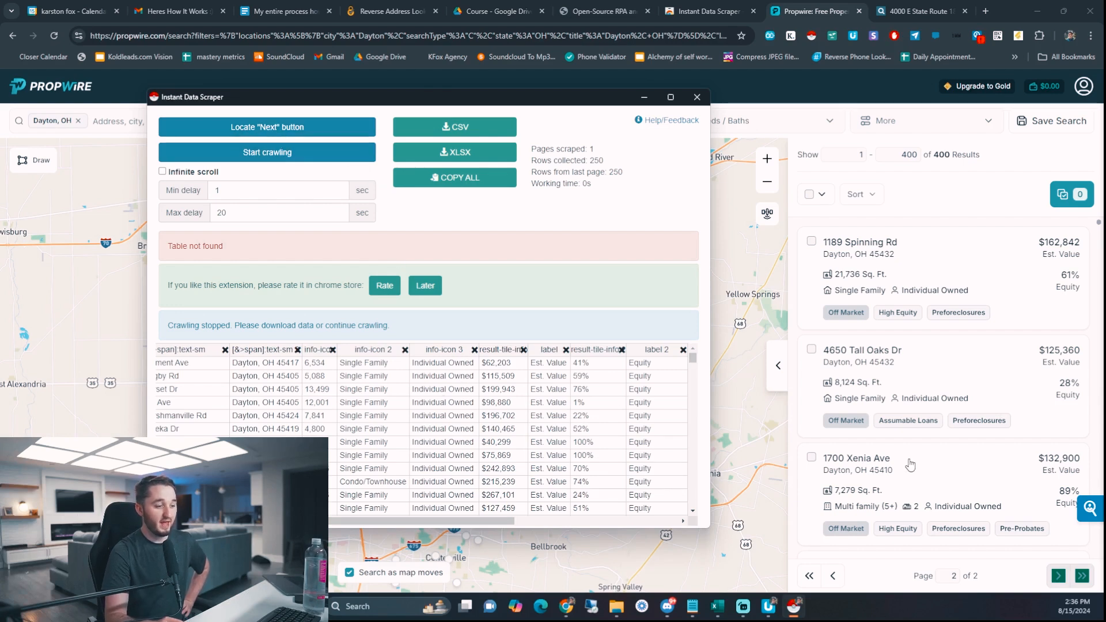
pyautogui.click(834, 577)
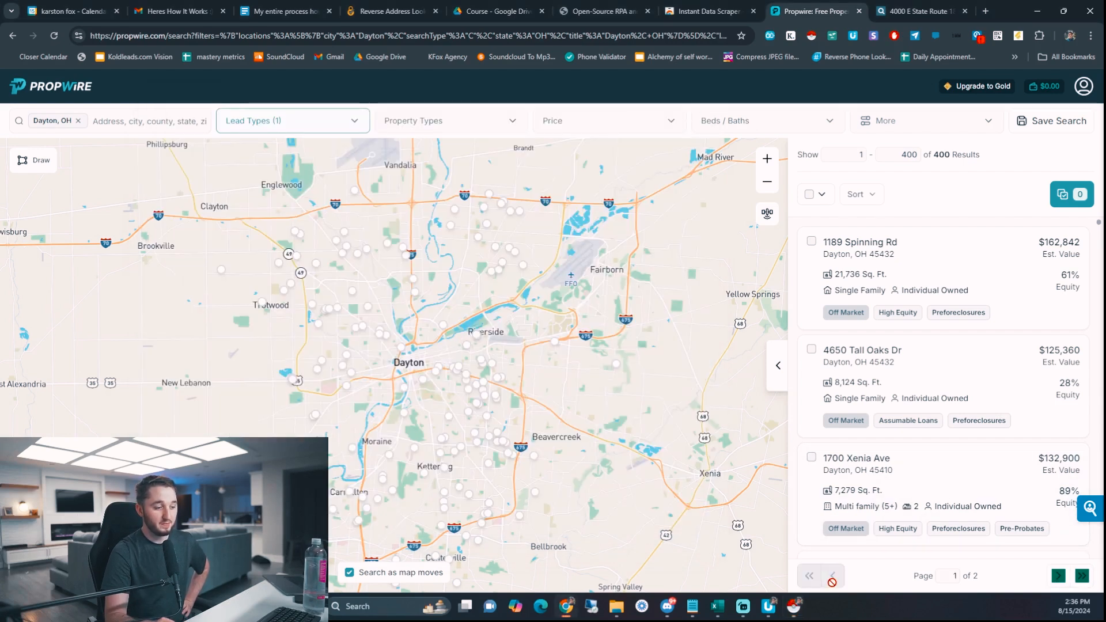
# - Reopen Instant Data Scraper on Propwire and mark the results pager as the Next button
pyautogui.click(795, 605)
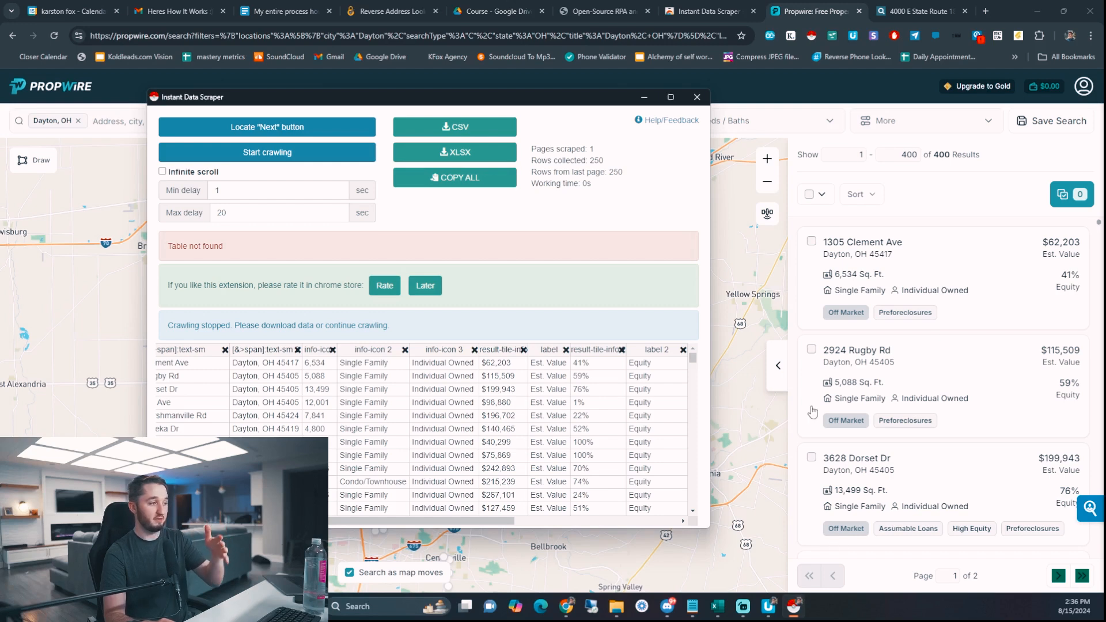
pyautogui.click(697, 97)
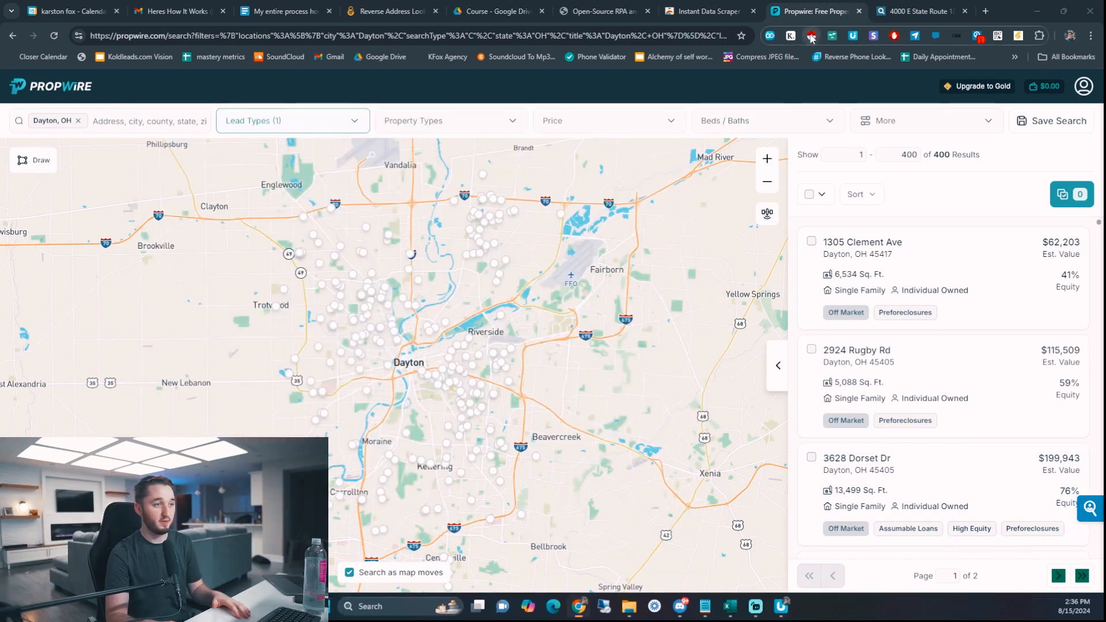
pyautogui.click(811, 36)
pyautogui.moveTo(256, 230); pyautogui.dragTo(282, 220)
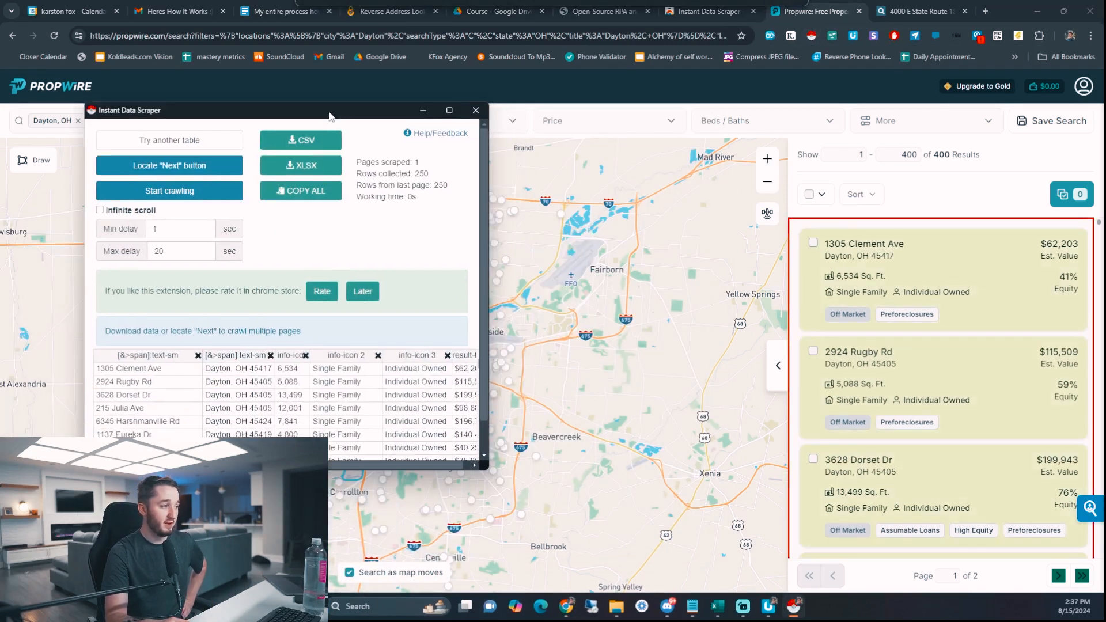
pyautogui.click(179, 169)
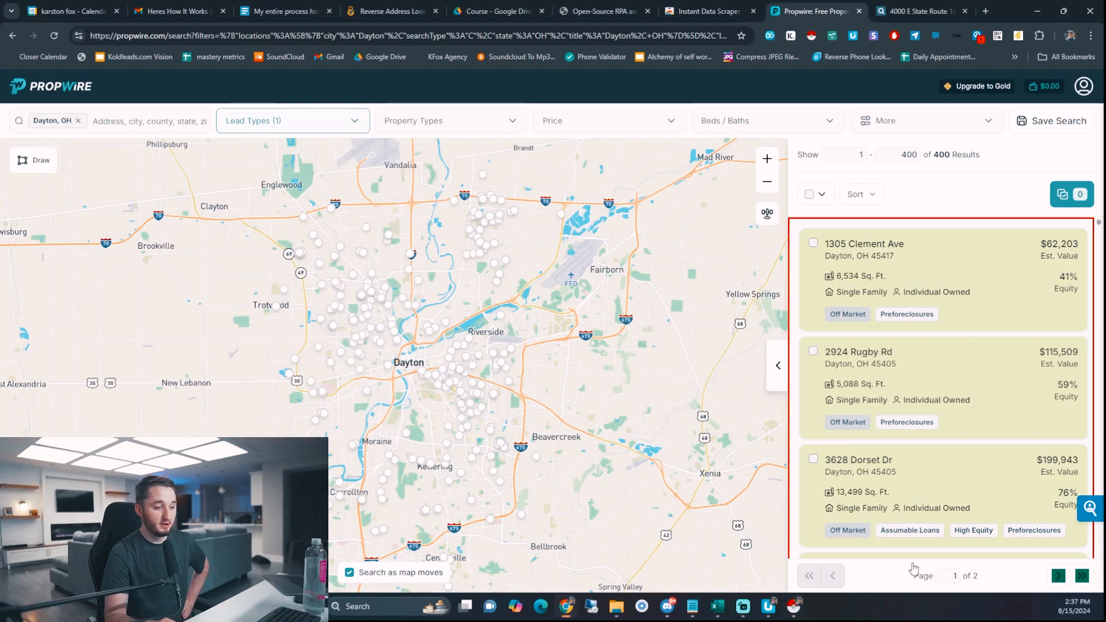
pyautogui.click(1025, 585)
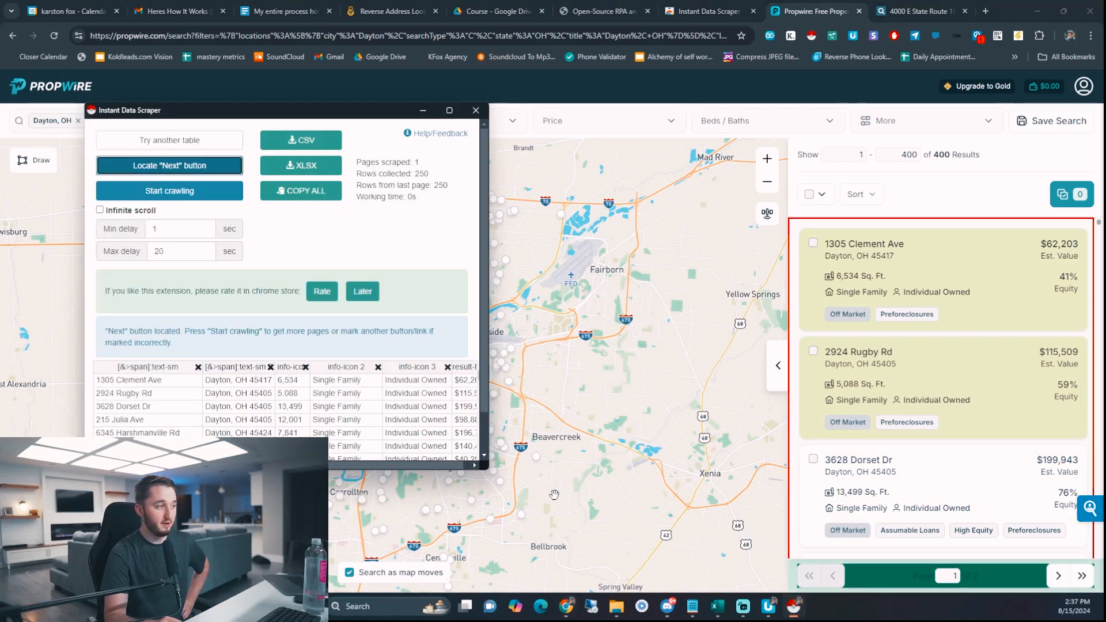
# - Crawl all Propwire result pages until 400 rows are collected
pyautogui.click(196, 191)
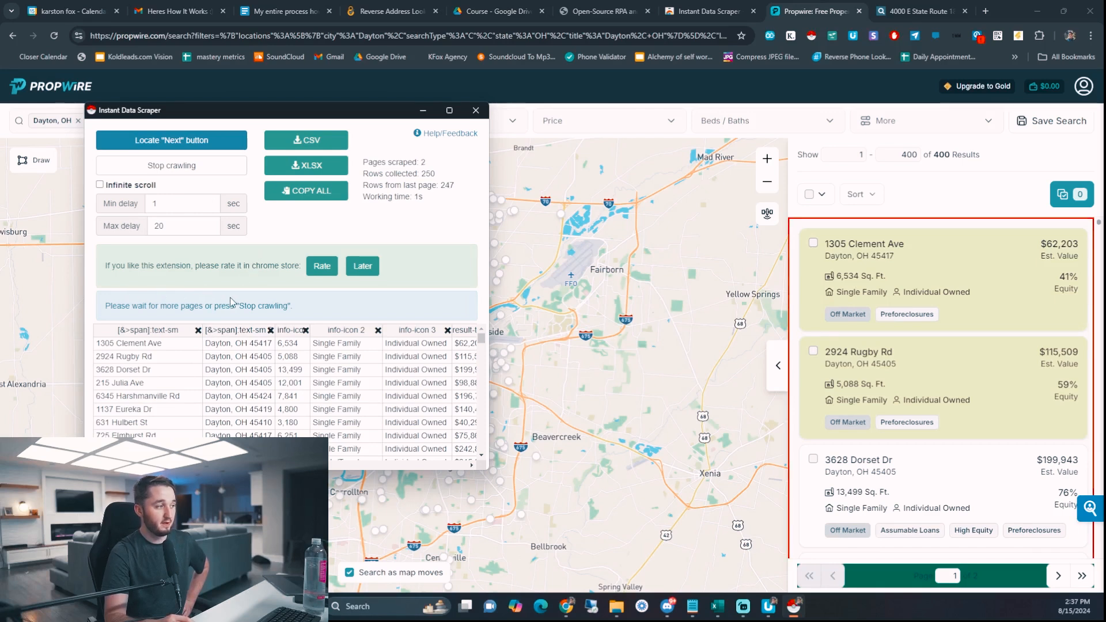
pyautogui.moveTo(115, 307); pyautogui.dragTo(340, 308)
pyautogui.click(341, 310)
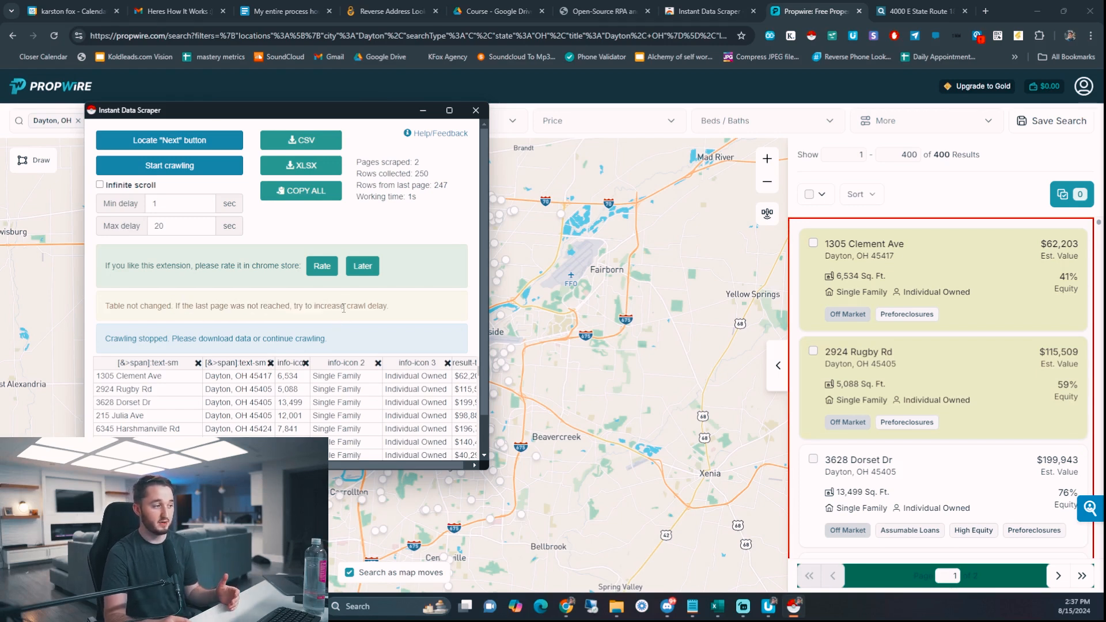
pyautogui.click(1058, 578)
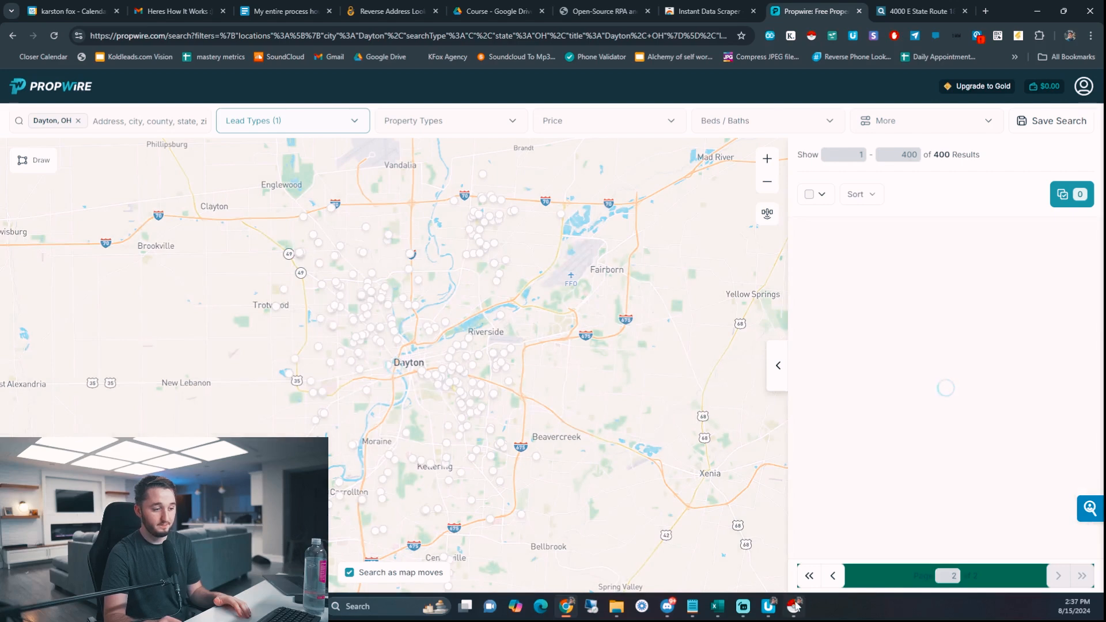
pyautogui.click(795, 606)
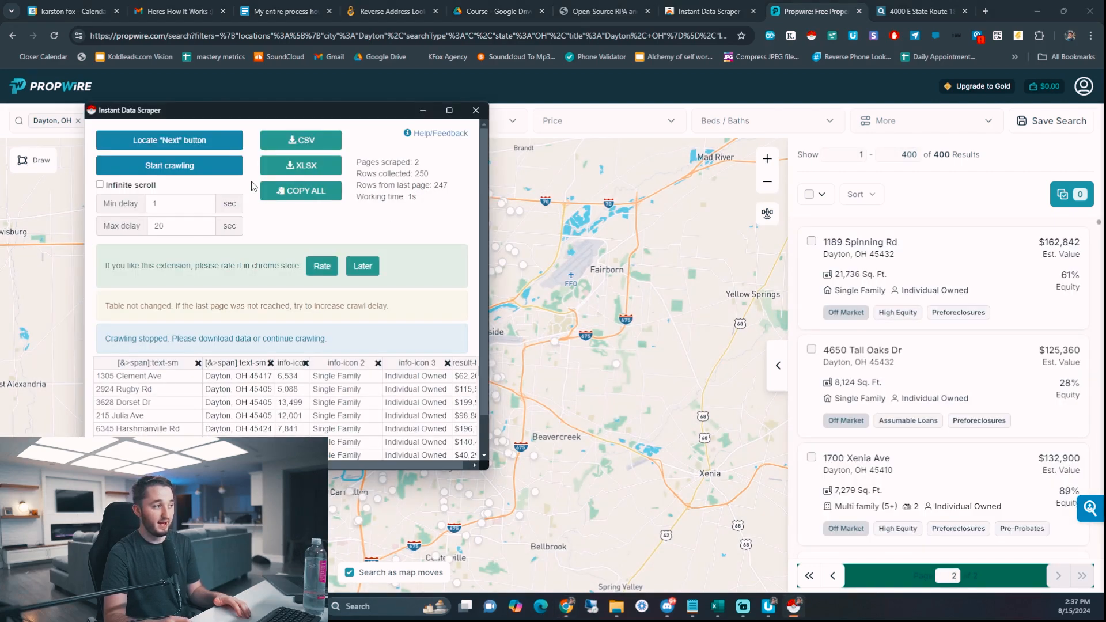
pyautogui.click(189, 166)
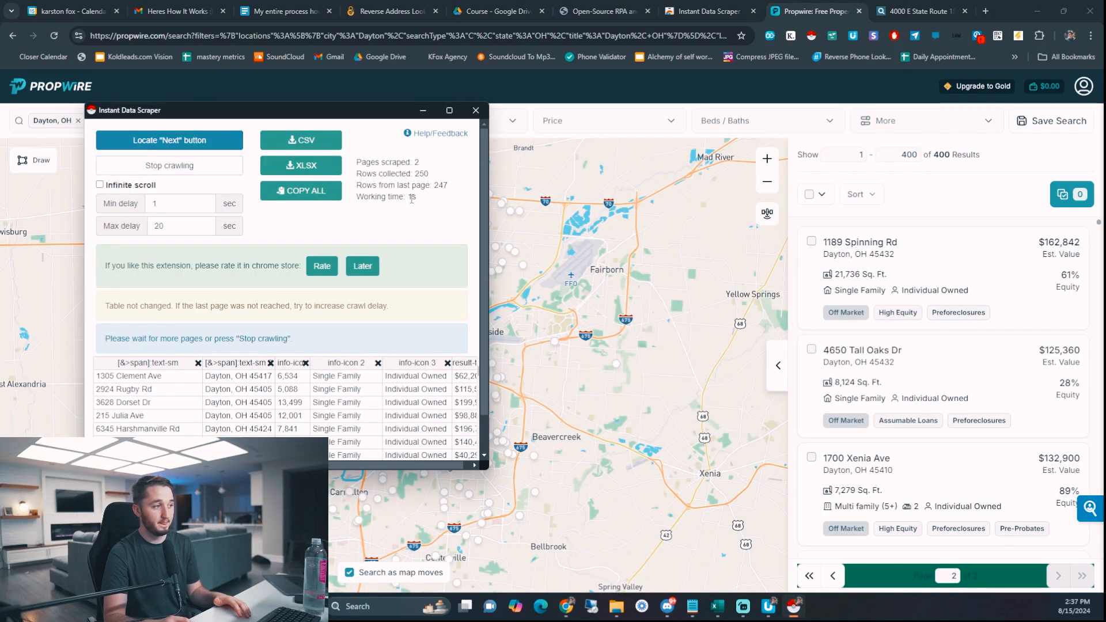
pyautogui.moveTo(375, 171); pyautogui.dragTo(424, 222)
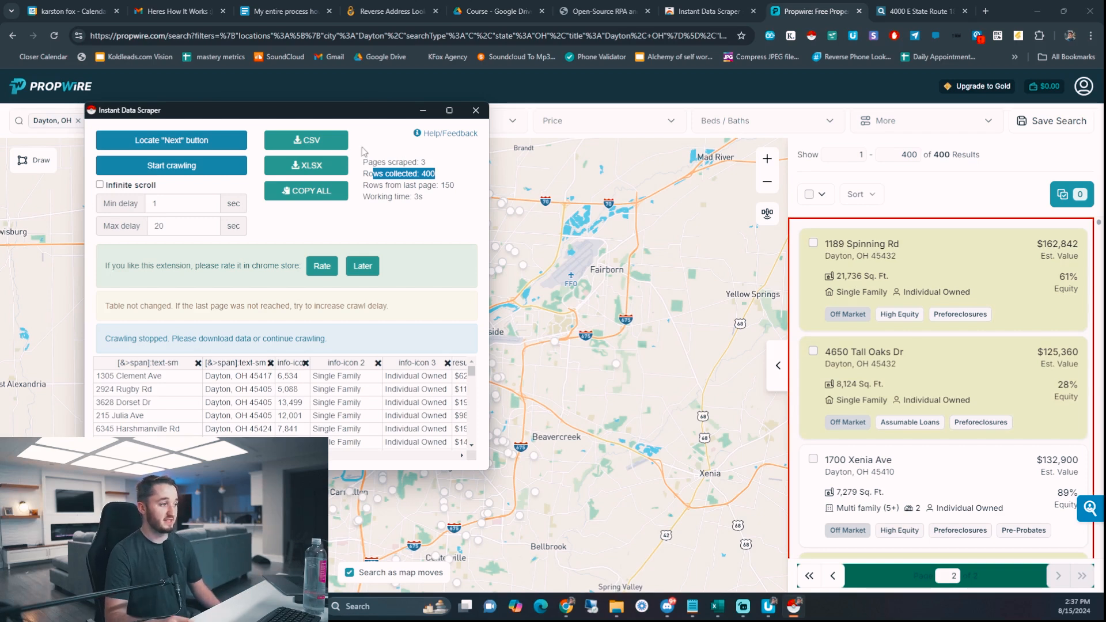
# - Download the 400 scraped rows as propwire (2).csv and check the downloads list
pyautogui.click(306, 140)
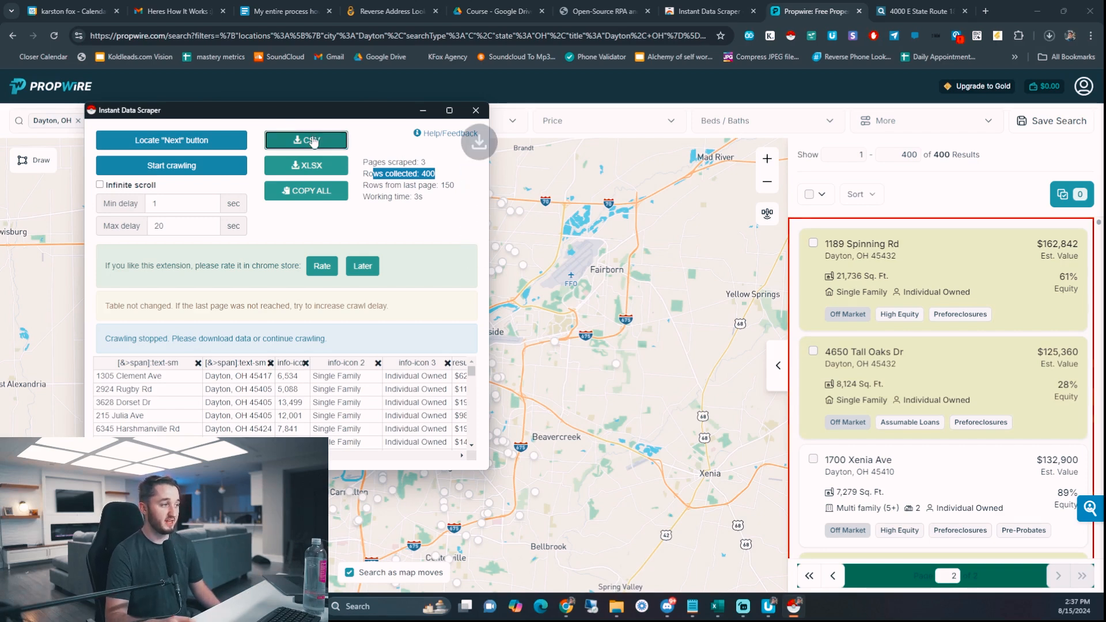
pyautogui.click(1051, 36)
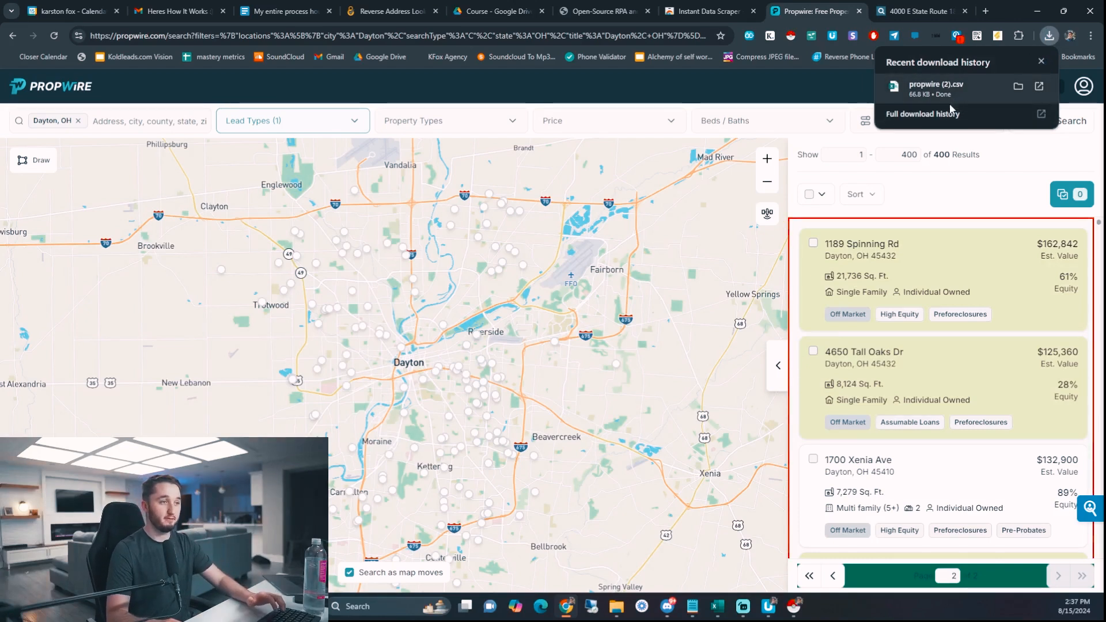
pyautogui.click(495, 11)
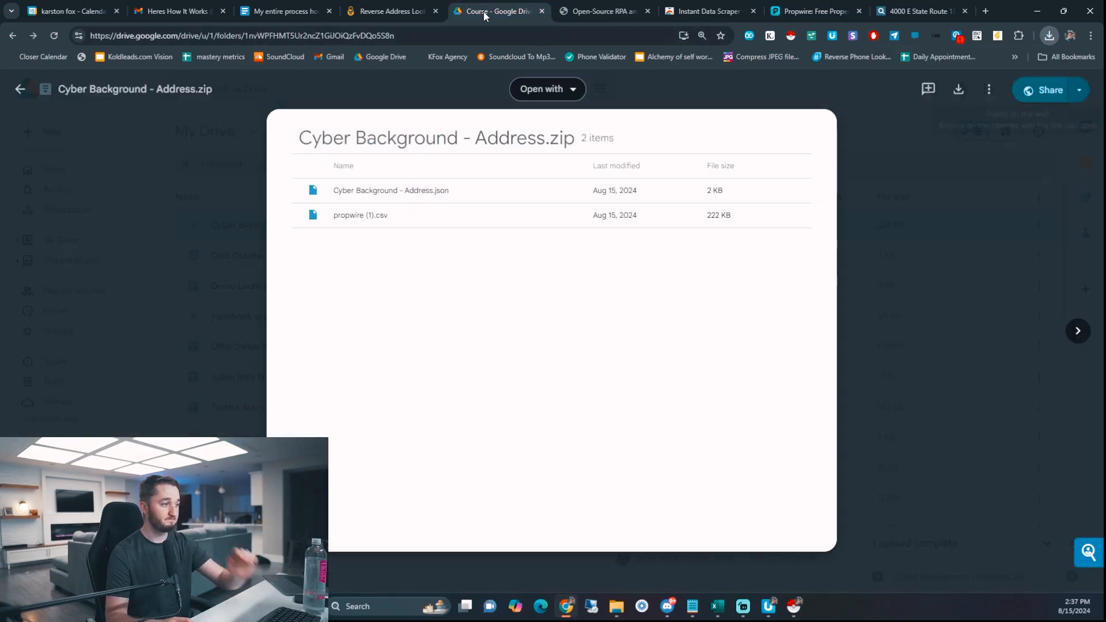
# - On the Google Drive tab, show Chrome's recent downloads with propwire (2).csv
pyautogui.click(413, 35)
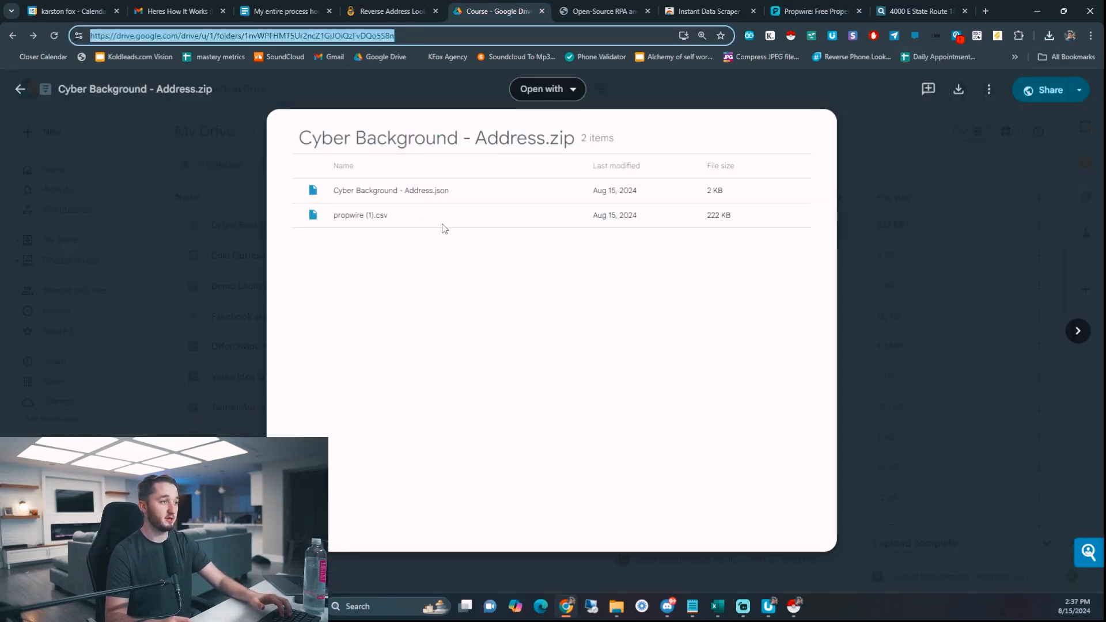
pyautogui.click(643, 277)
pyautogui.click(970, 89)
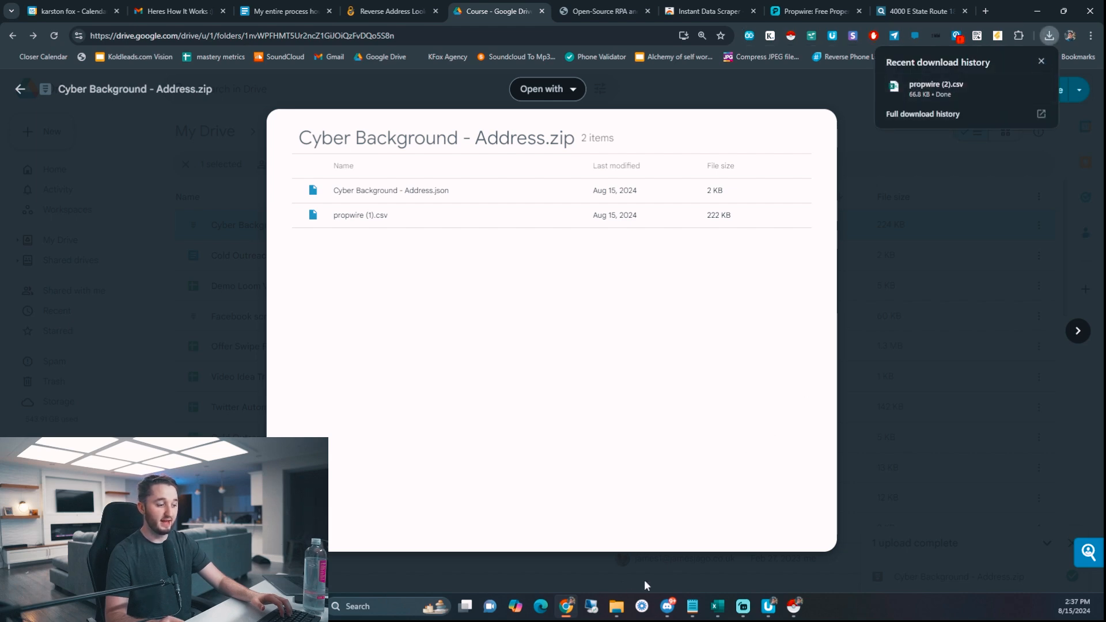
# - Locate the Cyber Background - Address zip in Downloads, then return to UI.Vision RPA
pyautogui.click(616, 606)
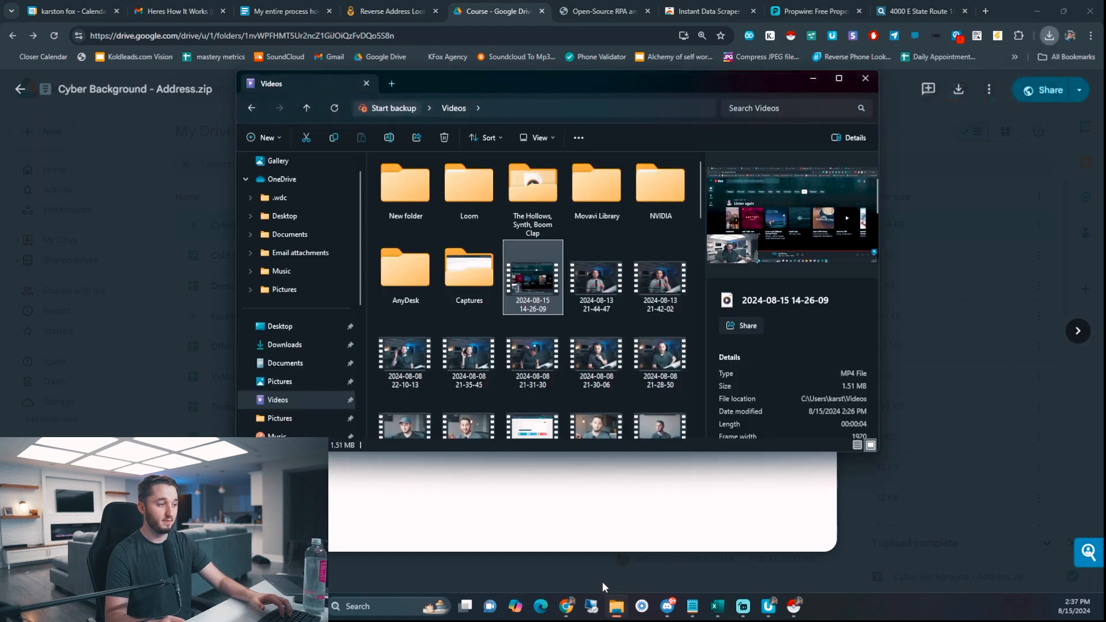
pyautogui.click(284, 345)
pyautogui.click(421, 210)
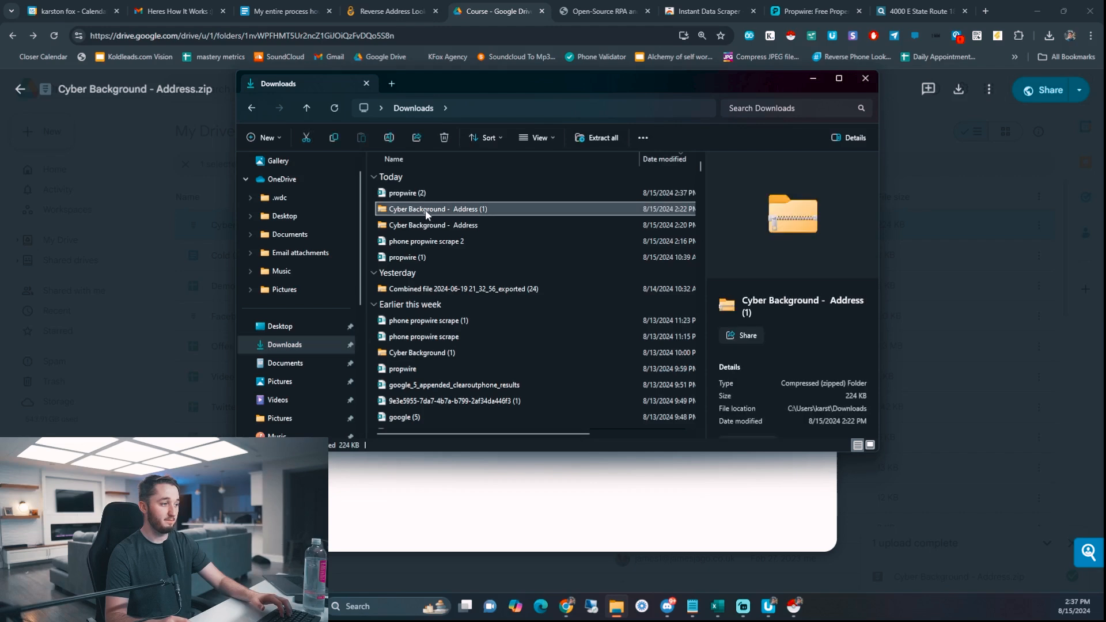
pyautogui.click(465, 227)
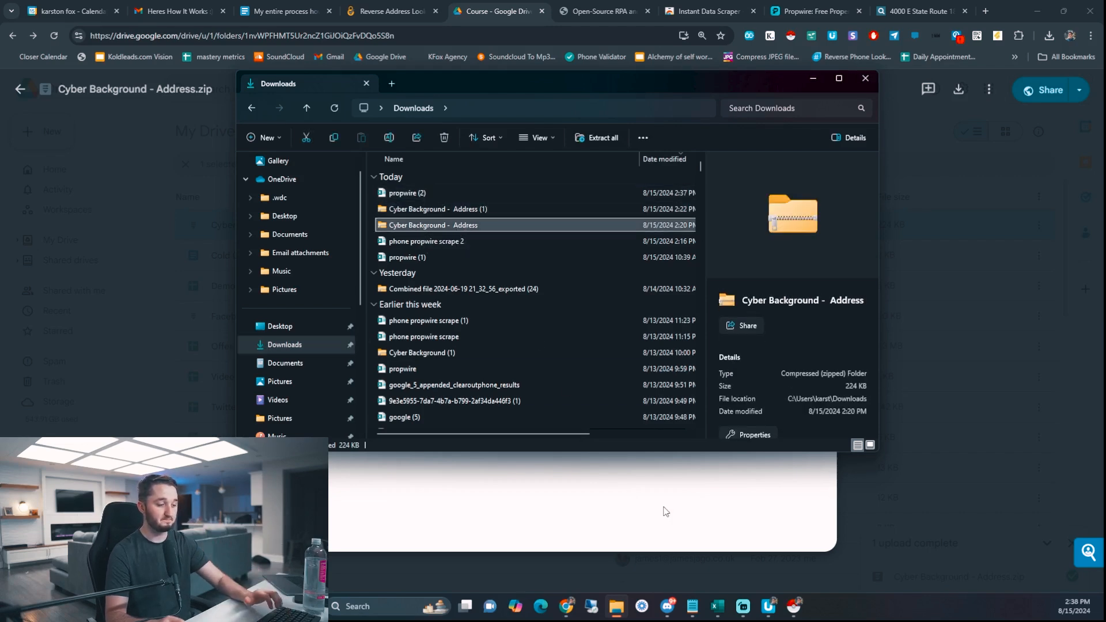
pyautogui.click(762, 602)
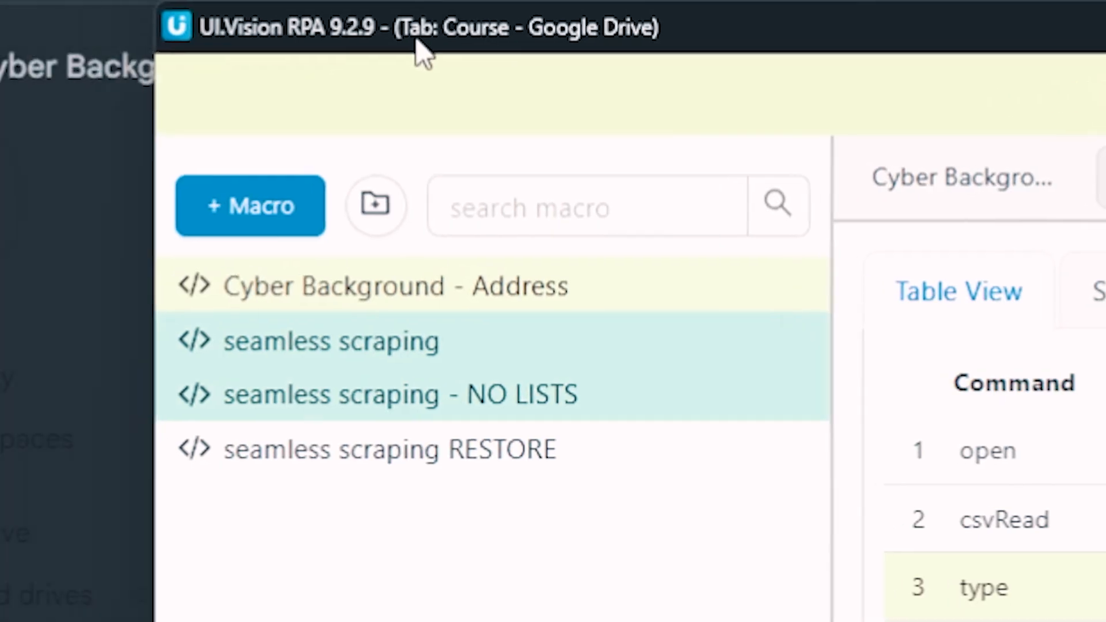
# - Import the Cyber Background - Address zip from Downloads via Import JSON or ZIP
pyautogui.moveTo(417, 39); pyautogui.dragTo(371, 37)
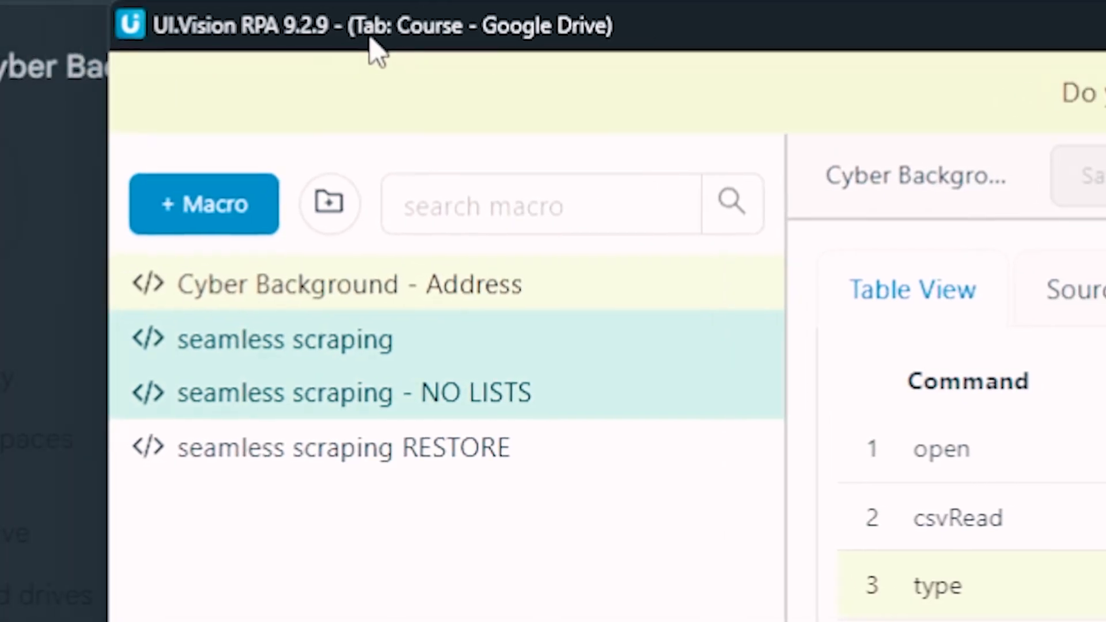
pyautogui.click(323, 208)
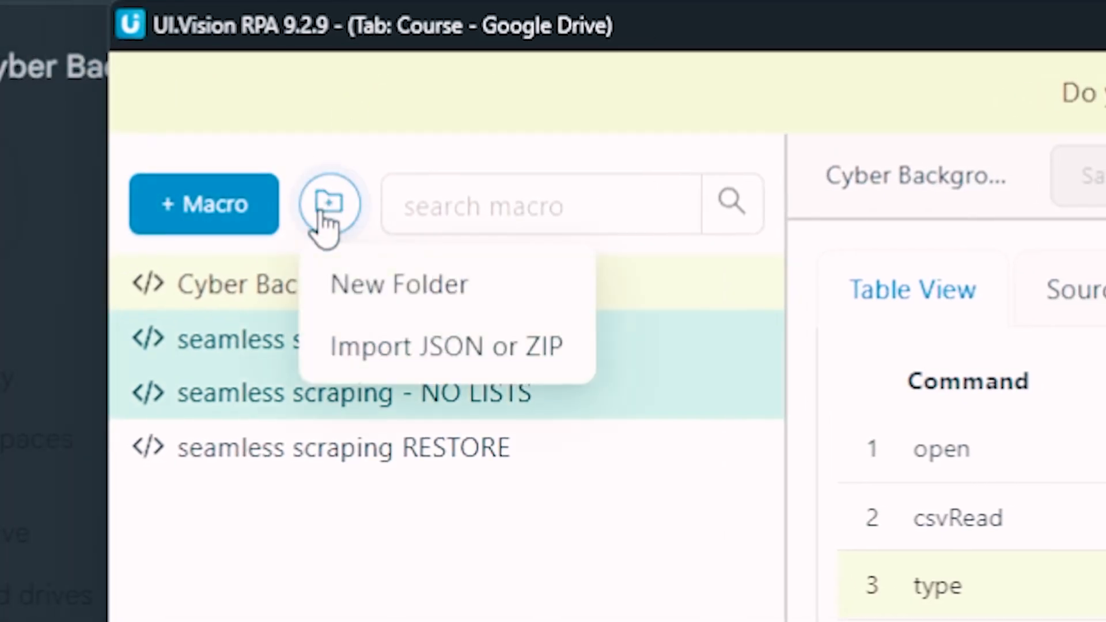
pyautogui.click(444, 356)
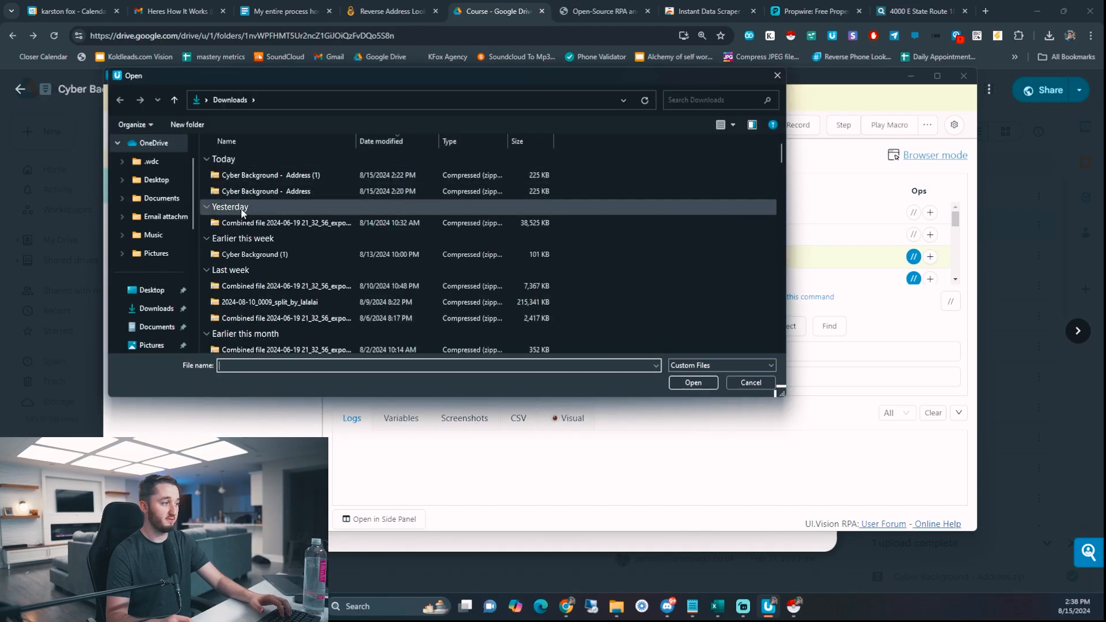
pyautogui.click(248, 192)
pyautogui.click(692, 384)
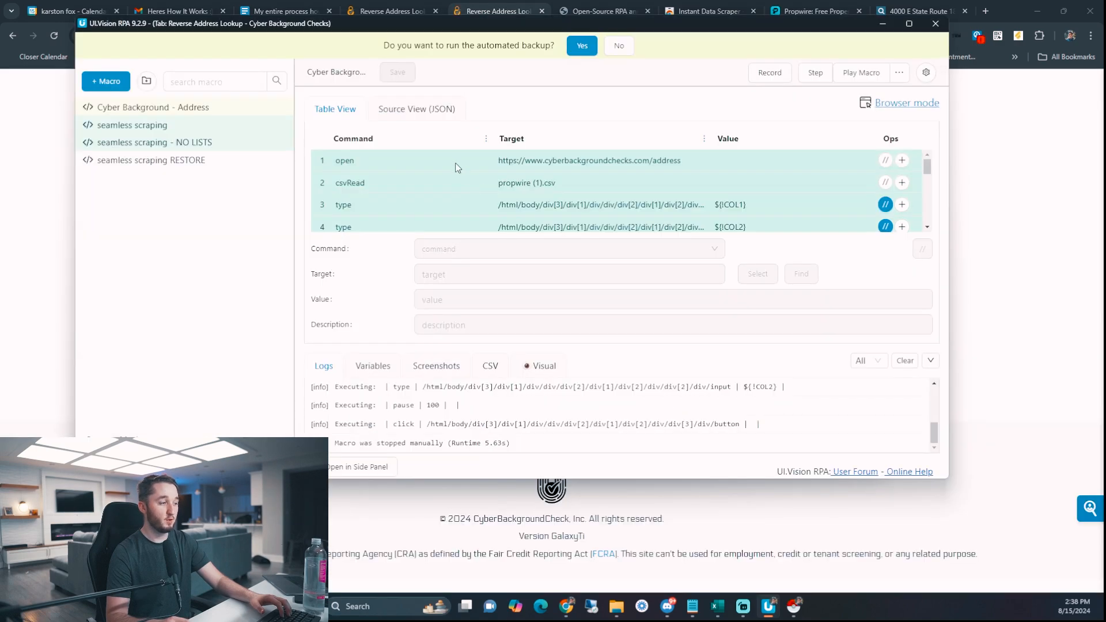
# - Review the macro's open and csvRead commands
pyautogui.click(455, 163)
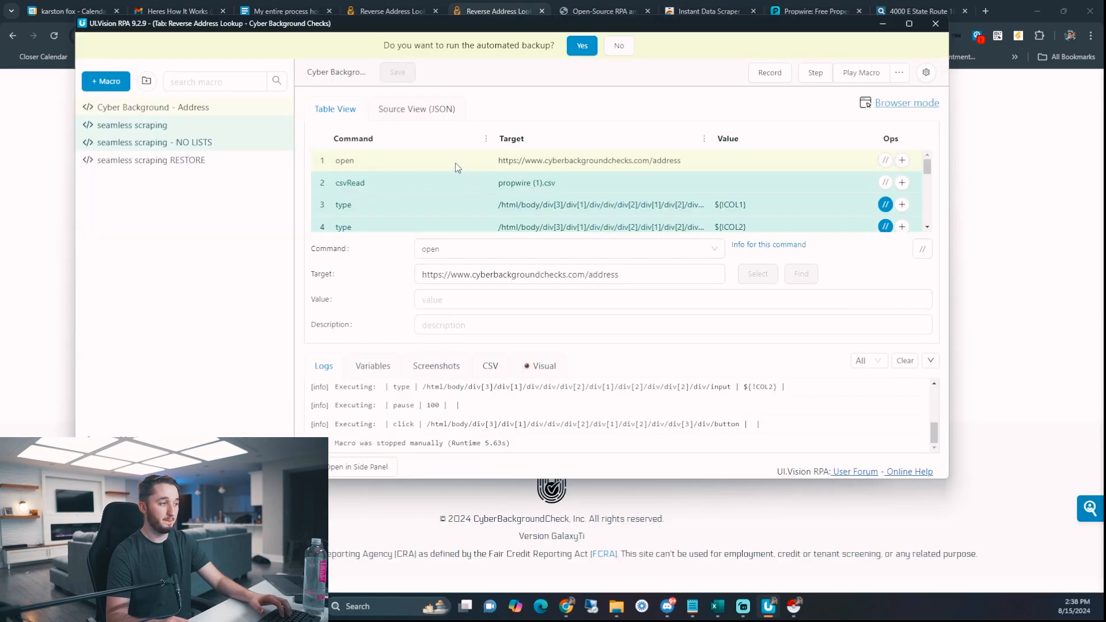
pyautogui.click(451, 183)
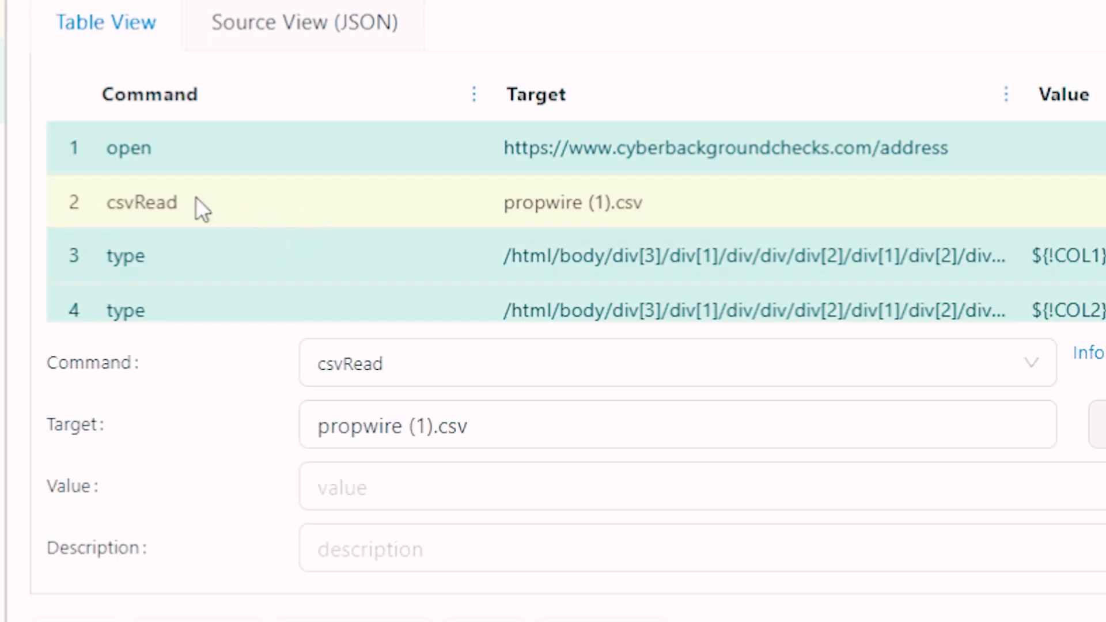
pyautogui.click(159, 145)
pyautogui.click(163, 203)
pyautogui.click(446, 552)
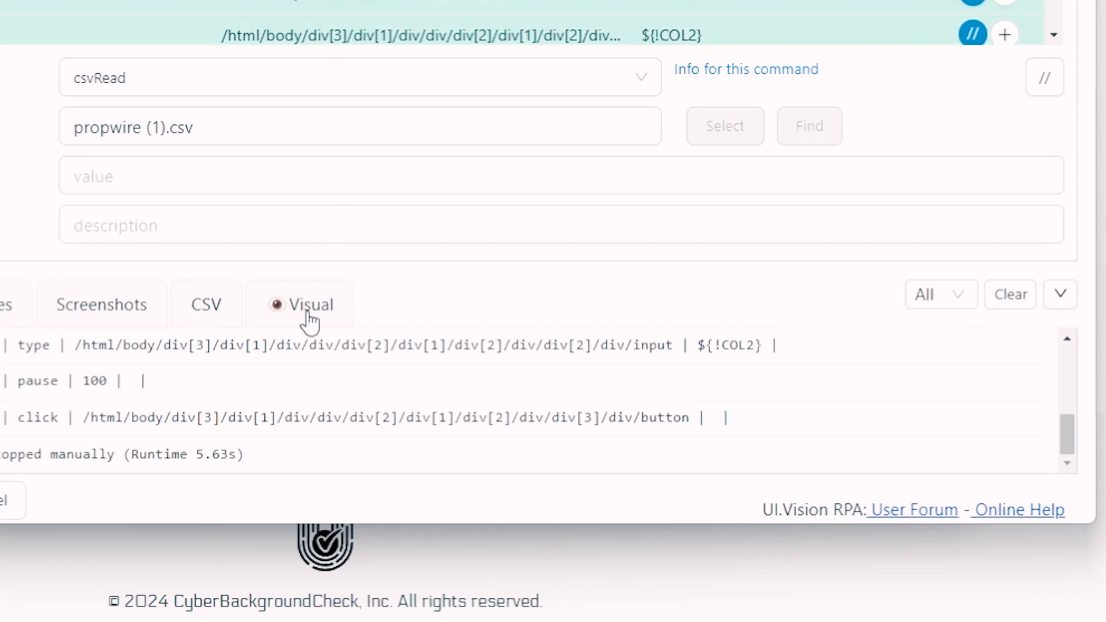
# - Import propwire (2).csv into the stored CSV files
pyautogui.click(203, 317)
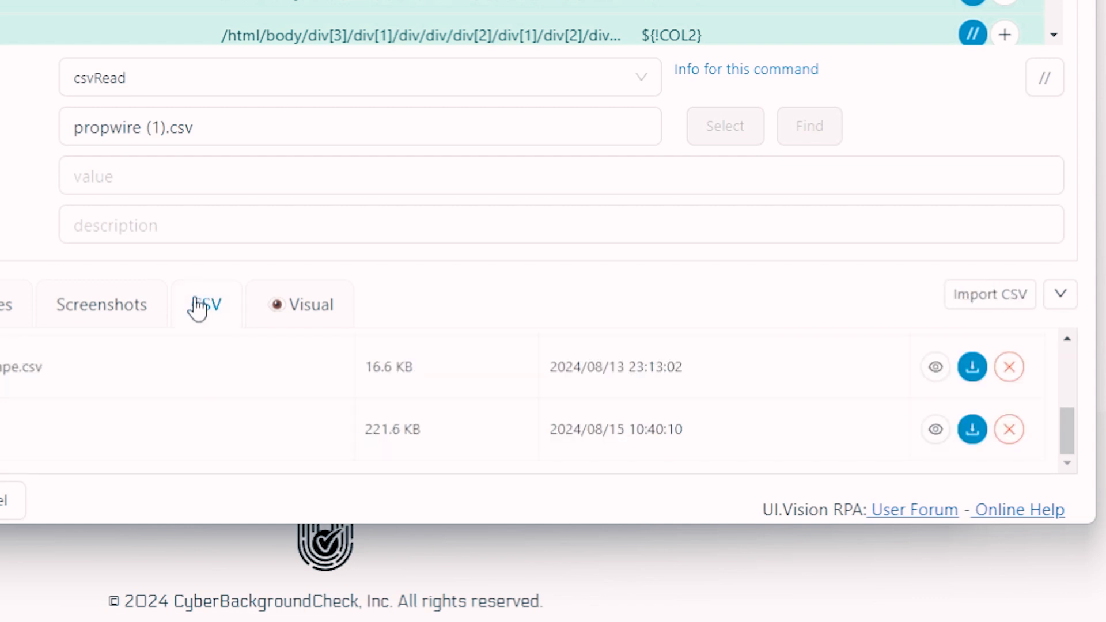
pyautogui.scroll(3, 192, 366)
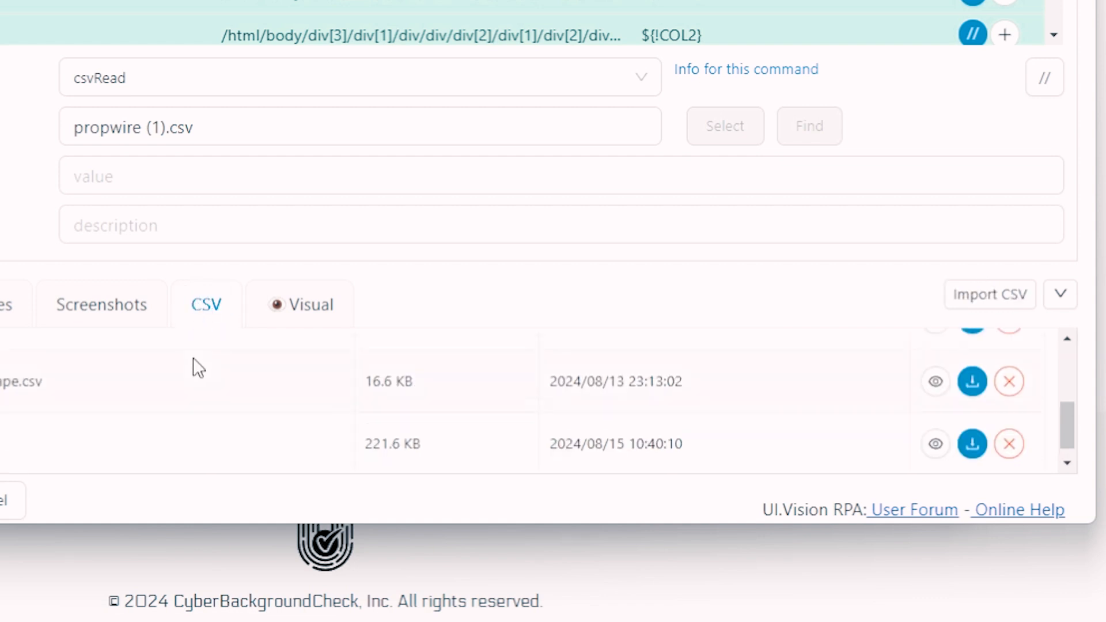
pyautogui.click(986, 297)
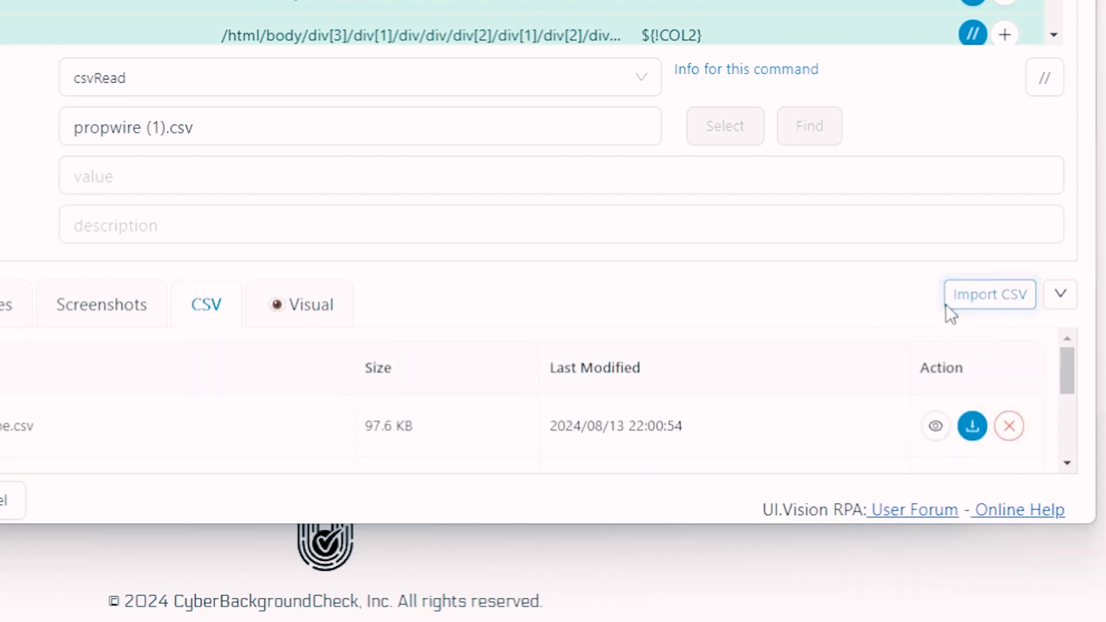
pyautogui.click(228, 123)
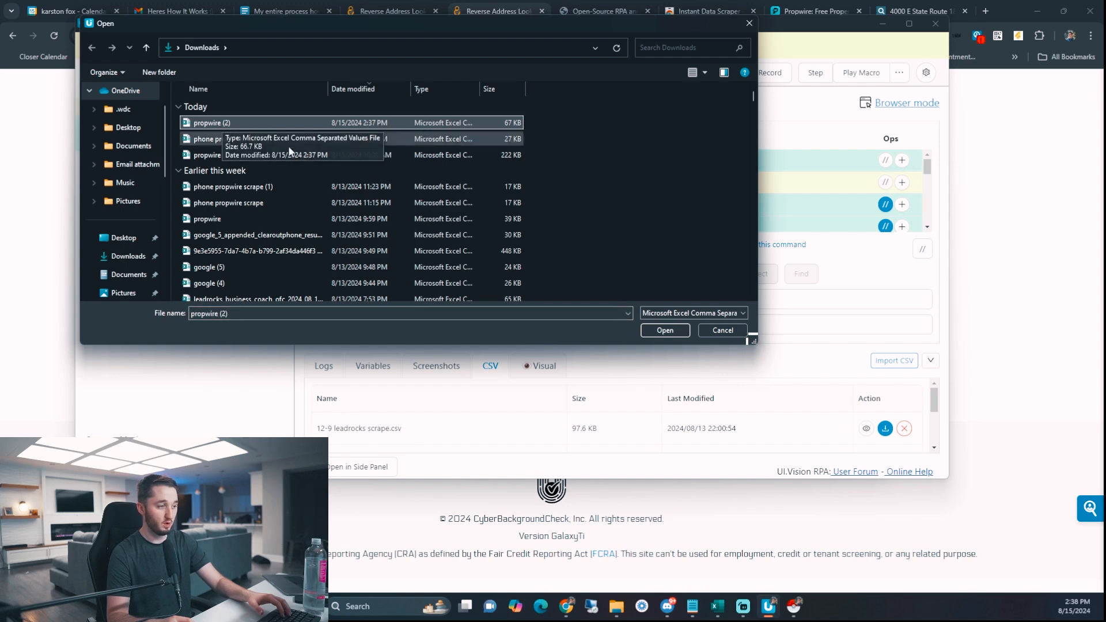
pyautogui.click(669, 327)
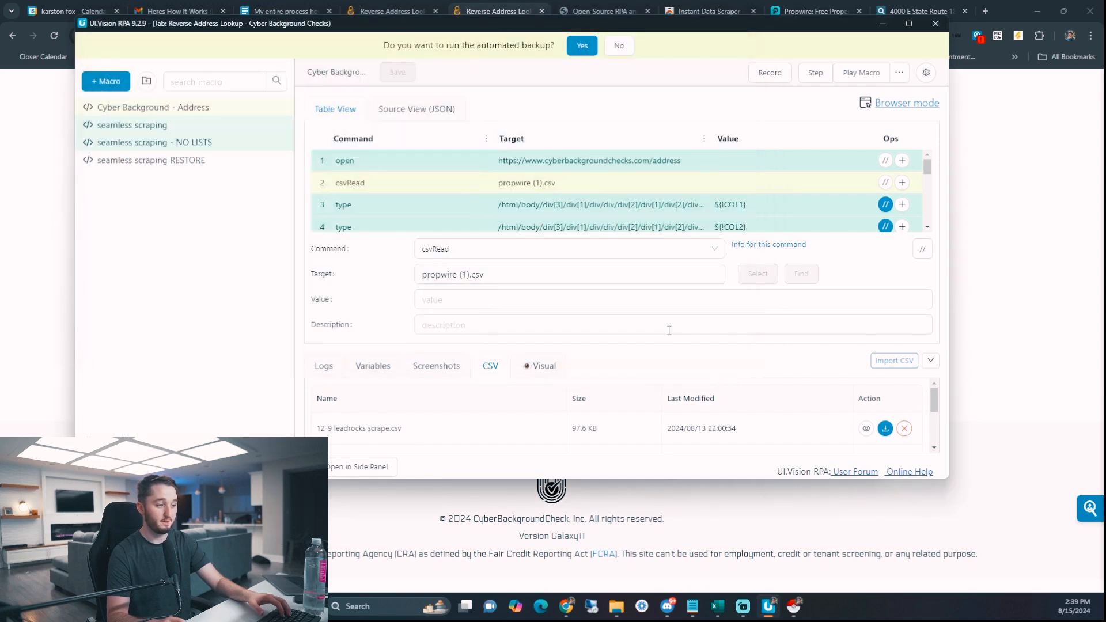
# - Replace the csvRead target propwire (1).csv with the copied name propwire (2).csv
pyautogui.moveTo(604, 348); pyautogui.dragTo(603, 259)
pyautogui.scroll(-2, 359, 402)
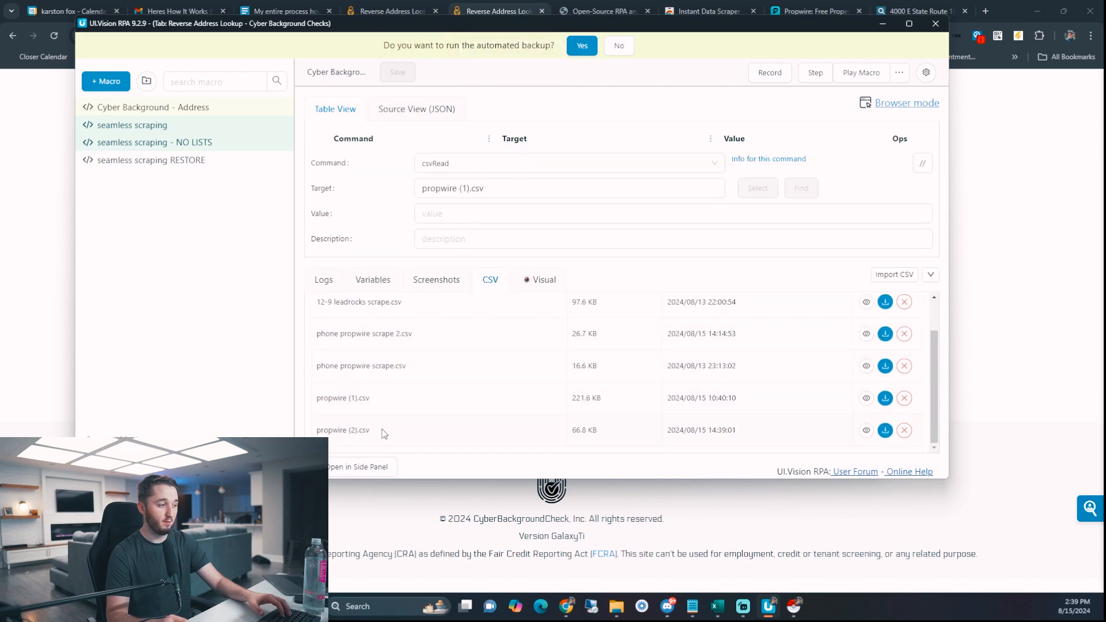
pyautogui.moveTo(318, 431); pyautogui.dragTo(317, 429)
pyautogui.hotkey('ctrl', 'c')
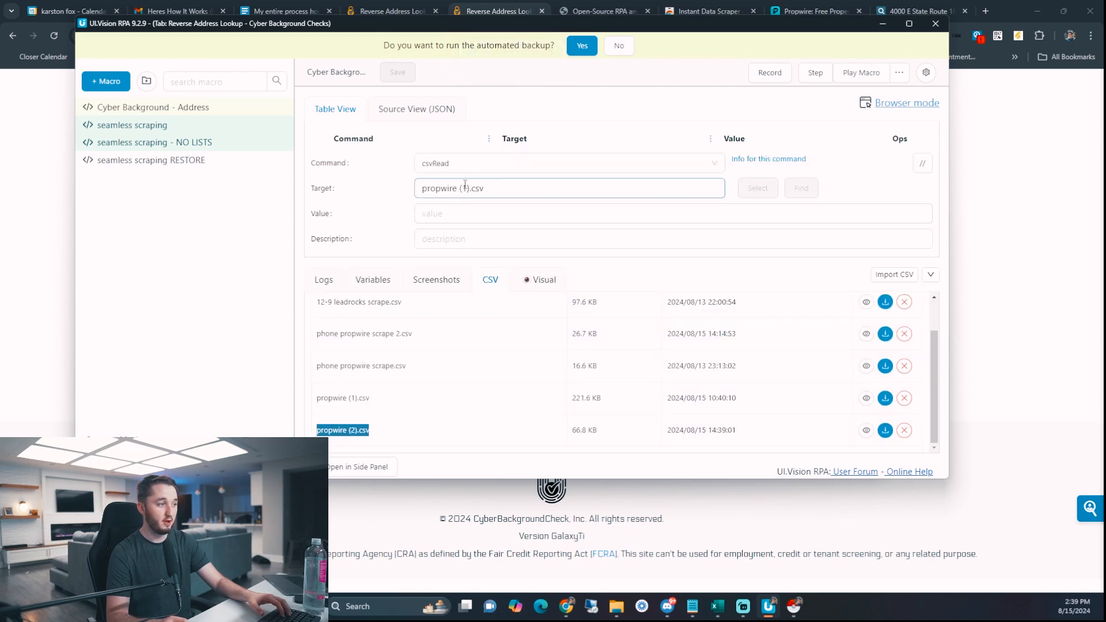
pyautogui.moveTo(485, 189); pyautogui.dragTo(416, 189)
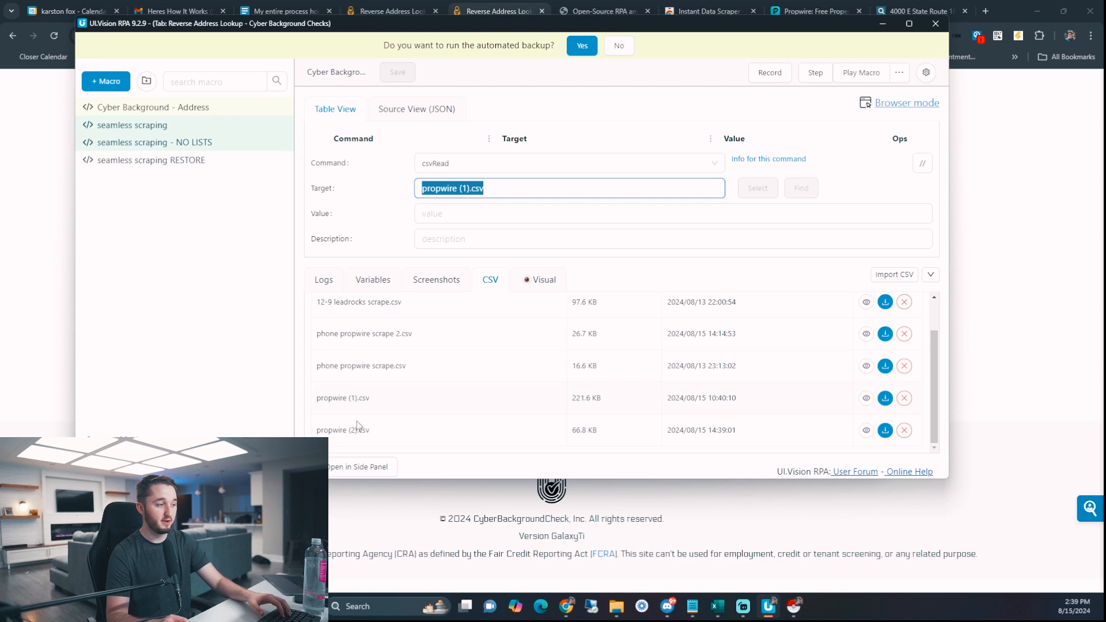
pyautogui.moveTo(369, 431); pyautogui.dragTo(355, 431)
pyautogui.rightClick(330, 430)
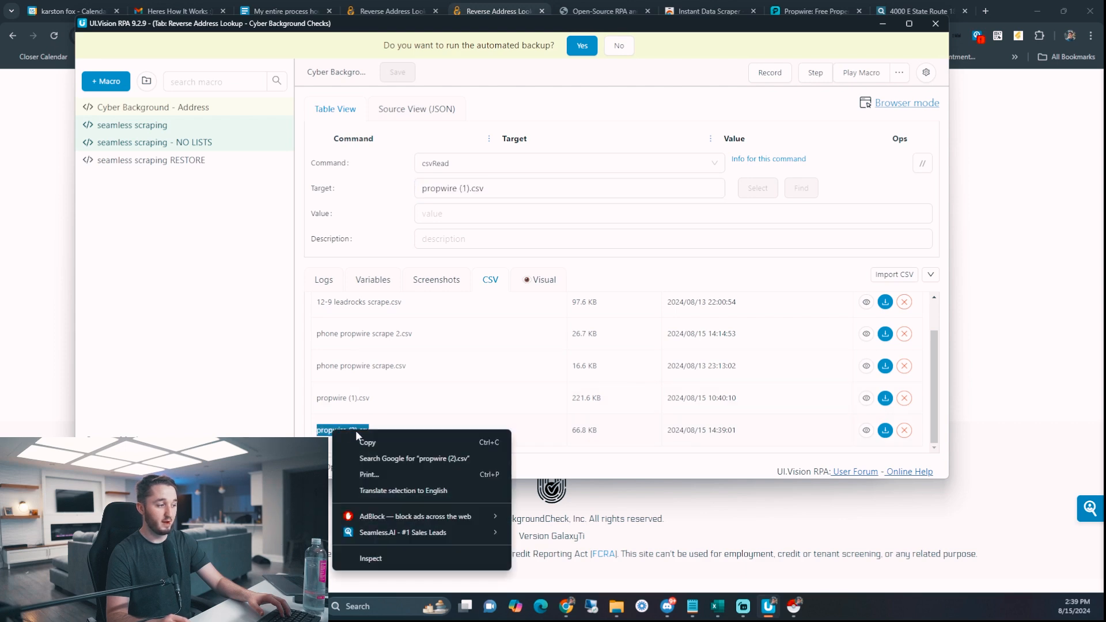
pyautogui.click(381, 445)
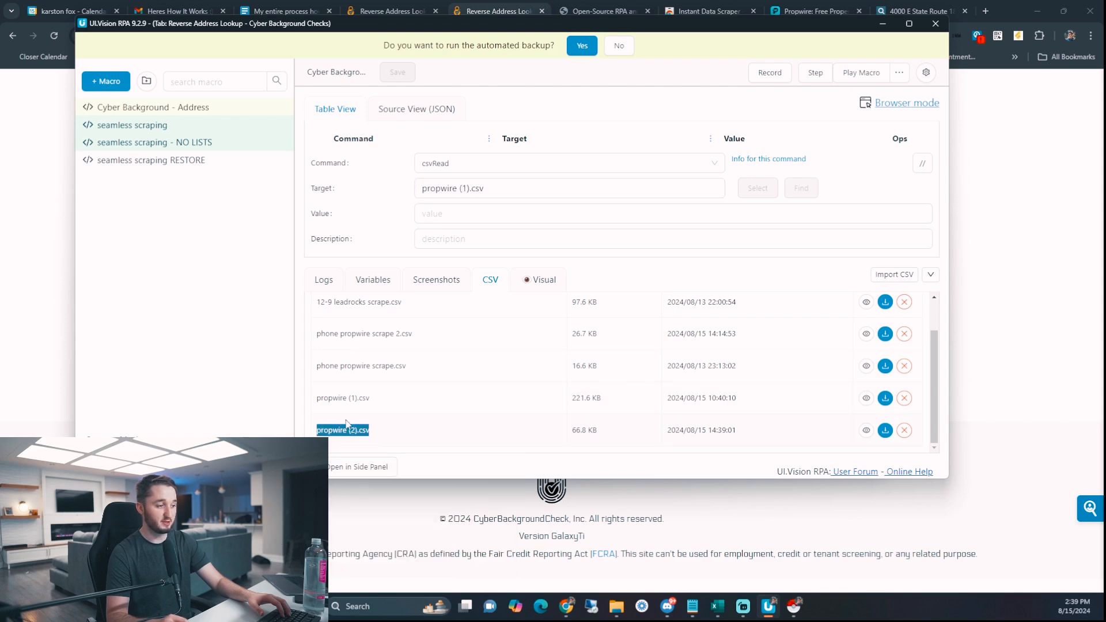
pyautogui.click(461, 189)
pyautogui.hotkey('ctrl', 'a')
pyautogui.press('BackSpace')
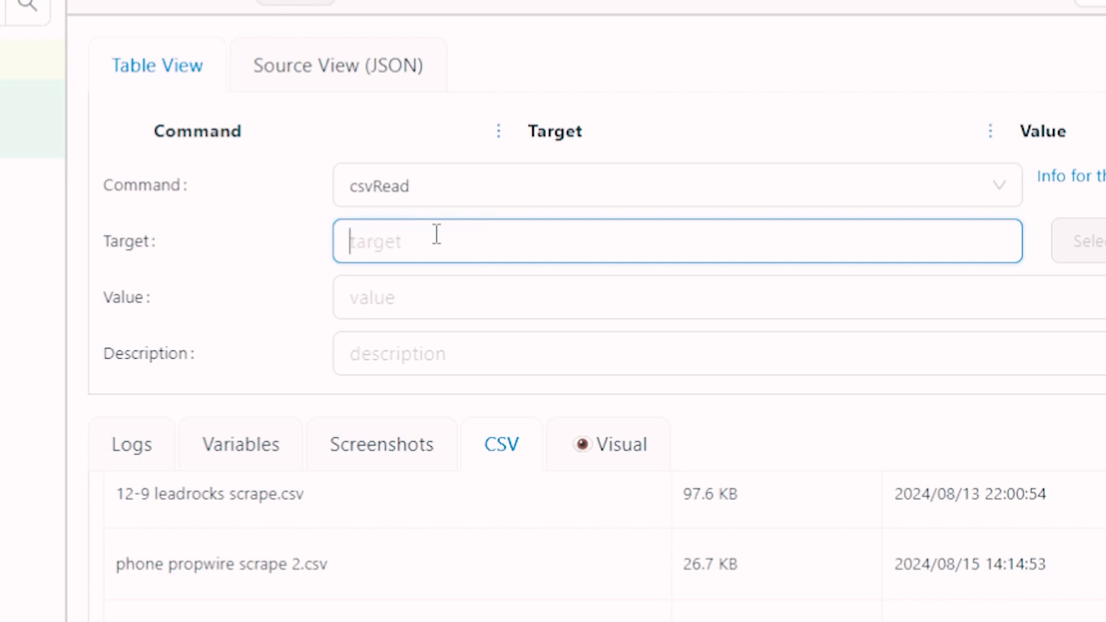
pyautogui.rightClick(437, 235)
pyautogui.click(519, 484)
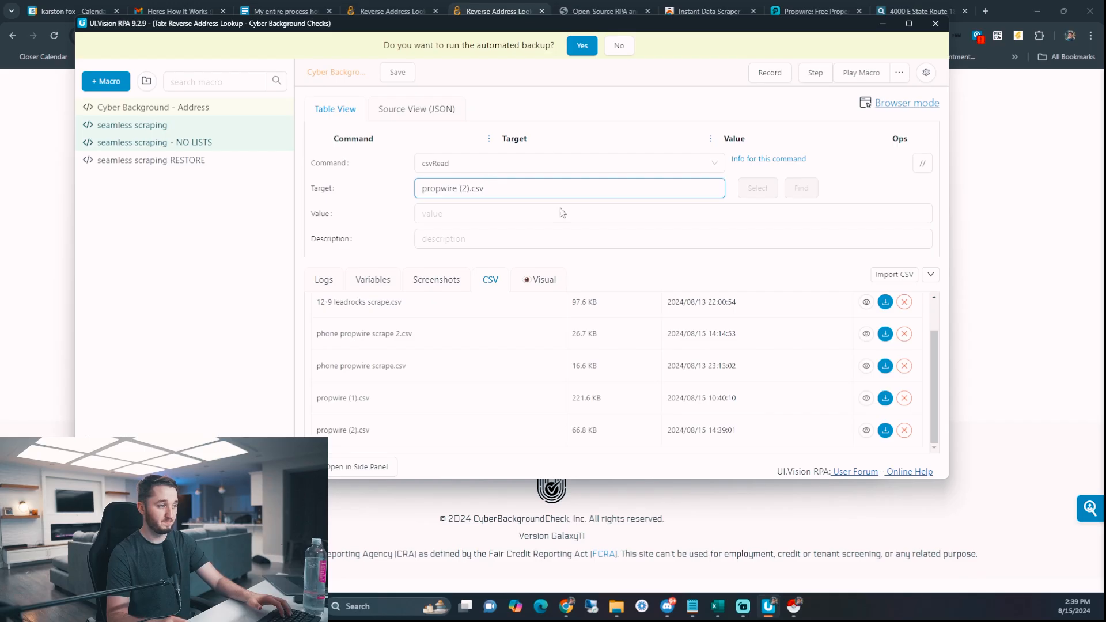
pyautogui.moveTo(572, 264); pyautogui.dragTo(583, 375)
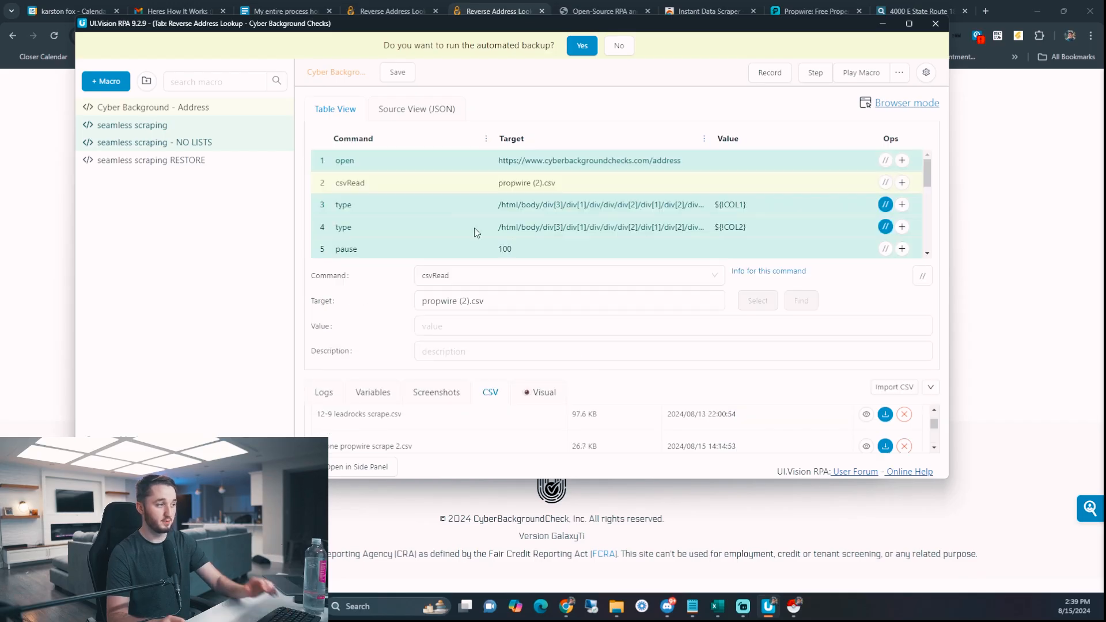
# - Change the row 15 csvSave target to Testing Propwire.csv and save the macro
pyautogui.click(392, 161)
pyautogui.click(381, 184)
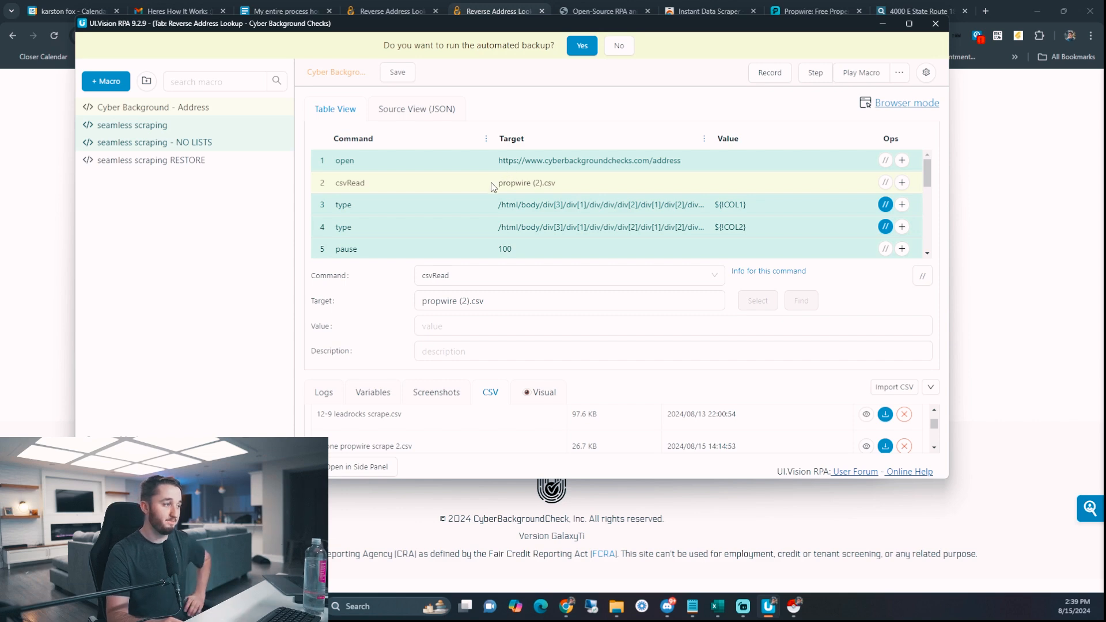
pyautogui.scroll(-2, 515, 200)
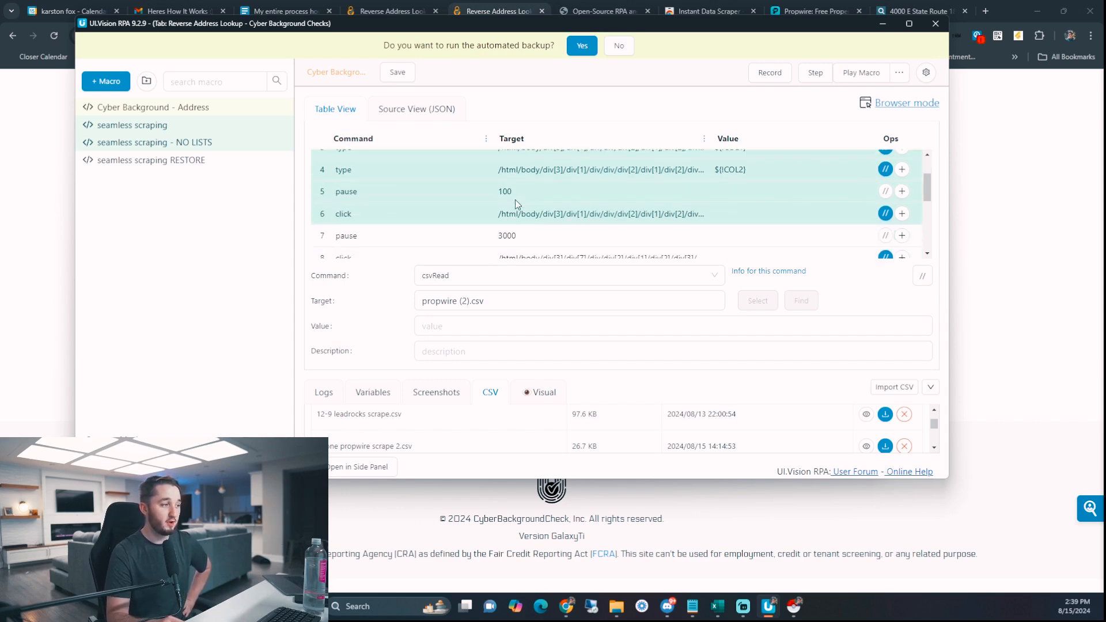
pyautogui.scroll(-3, 515, 202)
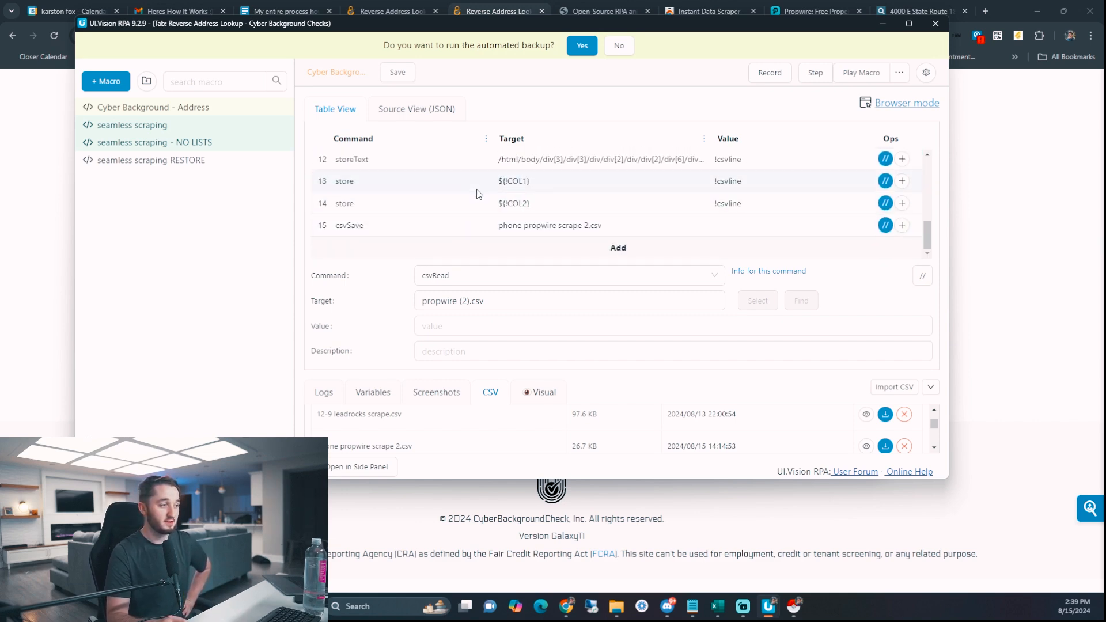
pyautogui.click(447, 229)
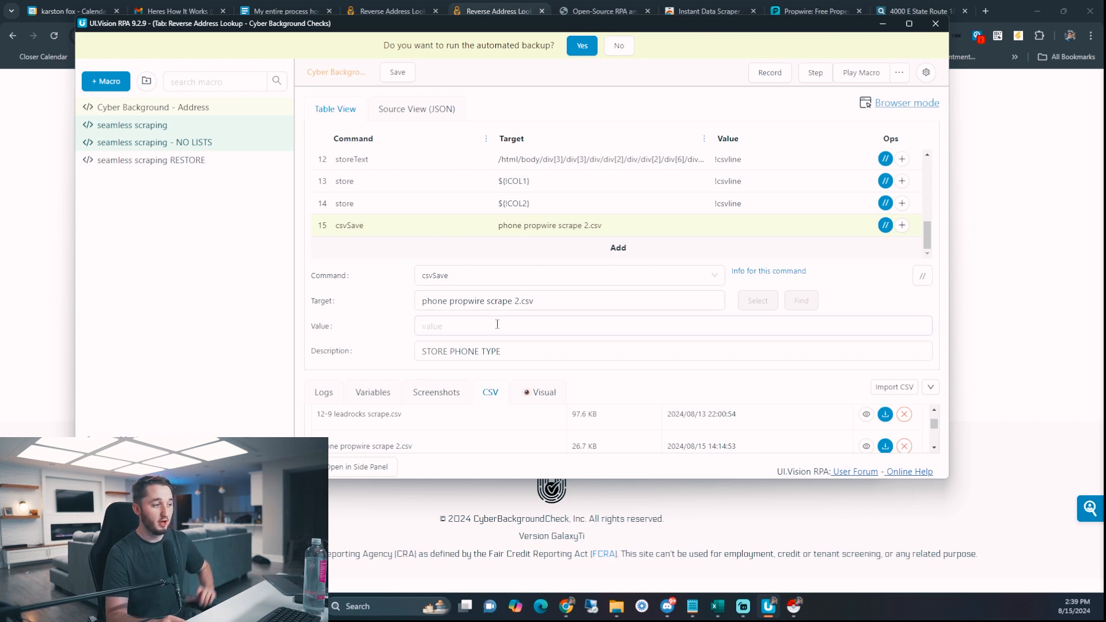
pyautogui.click(518, 302)
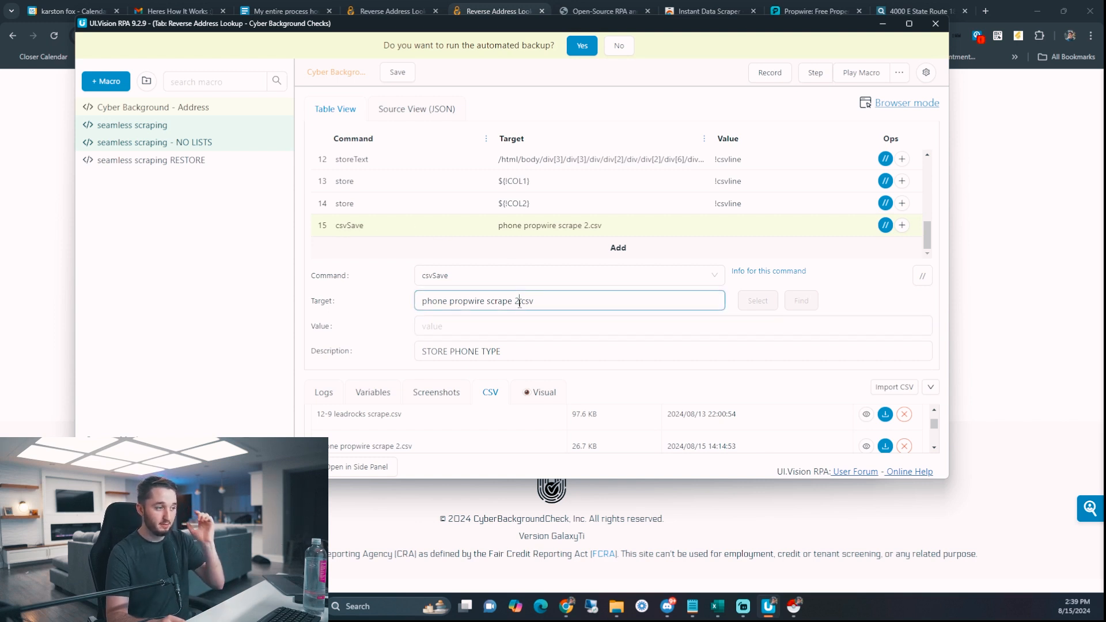
pyautogui.moveTo(521, 302); pyautogui.dragTo(420, 301)
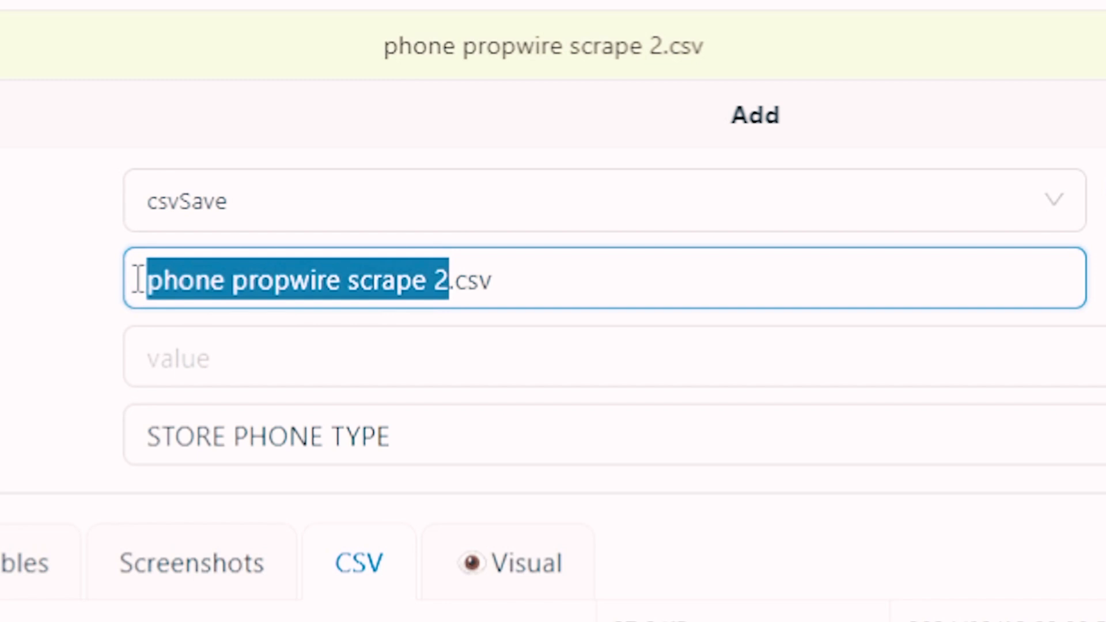
pyautogui.write('Test')
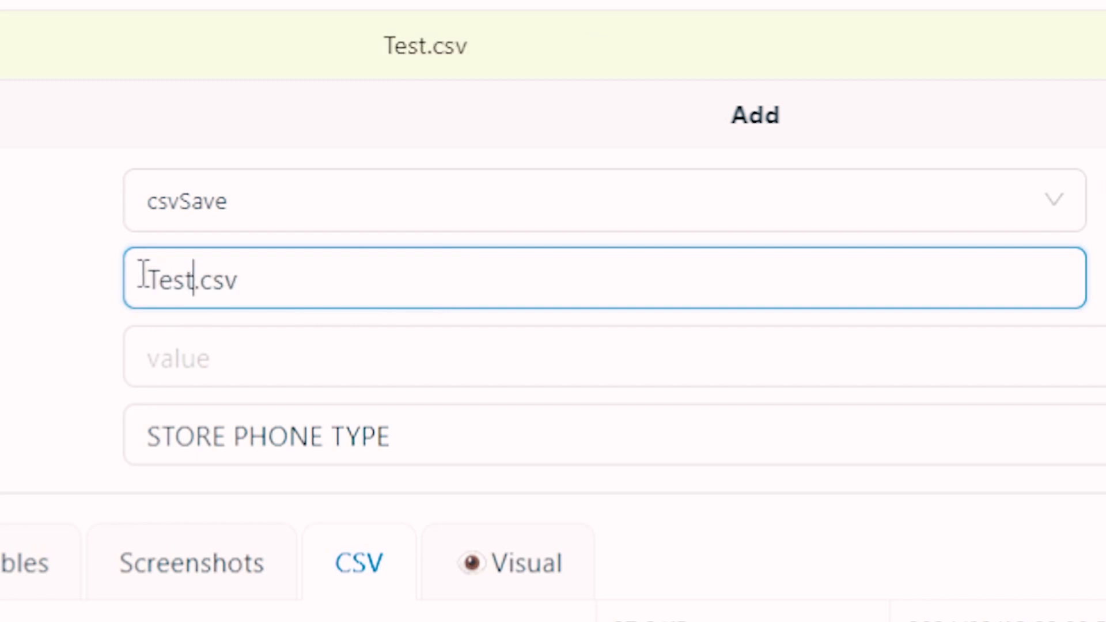
pyautogui.write('ing Propwire')
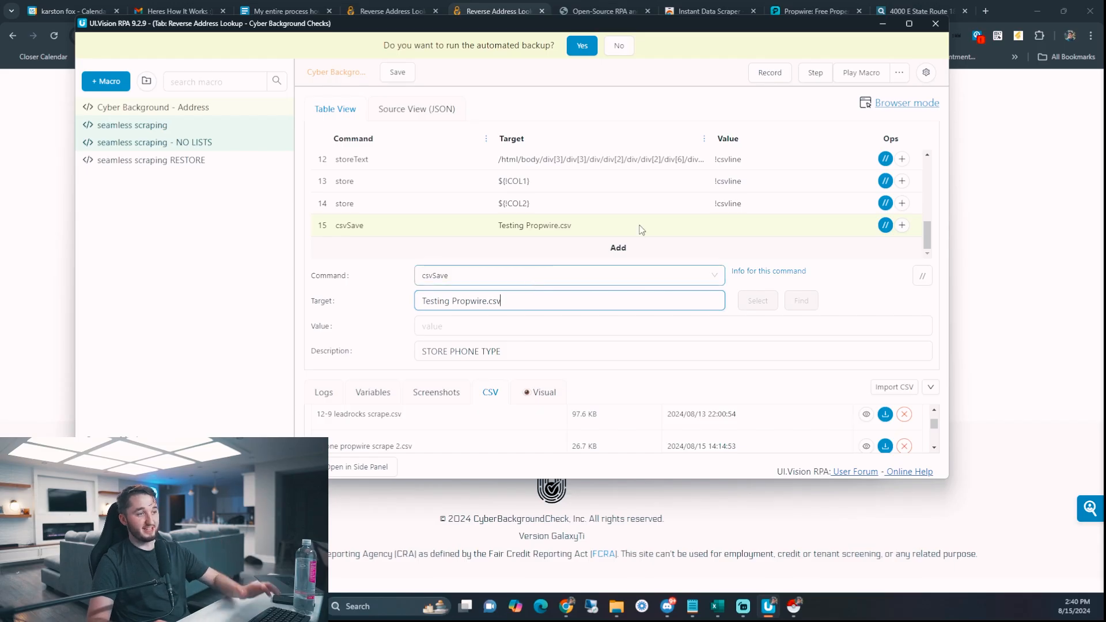
pyautogui.click(397, 74)
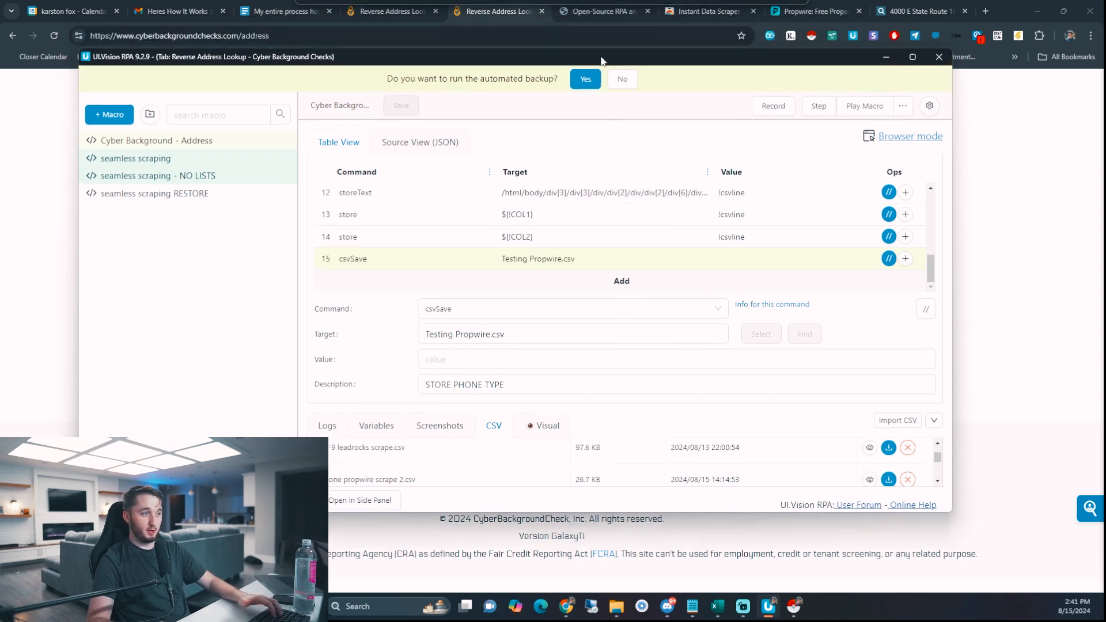
# - Play the macro in a loop with start value 2 and maximum 400
pyautogui.moveTo(594, 25); pyautogui.dragTo(599, 50)
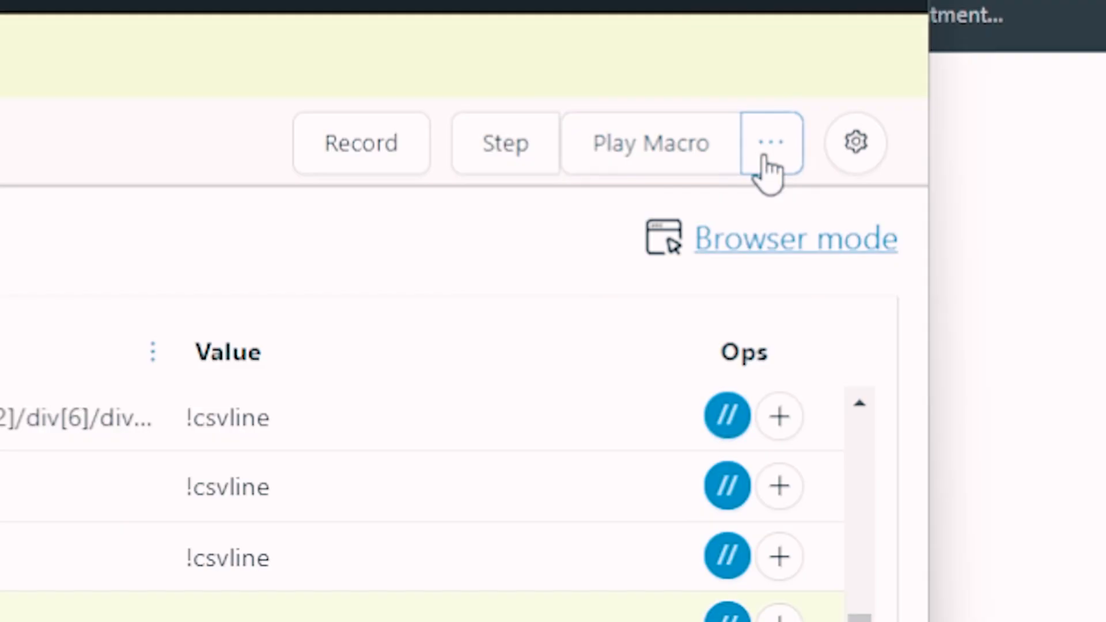
pyautogui.click(902, 98)
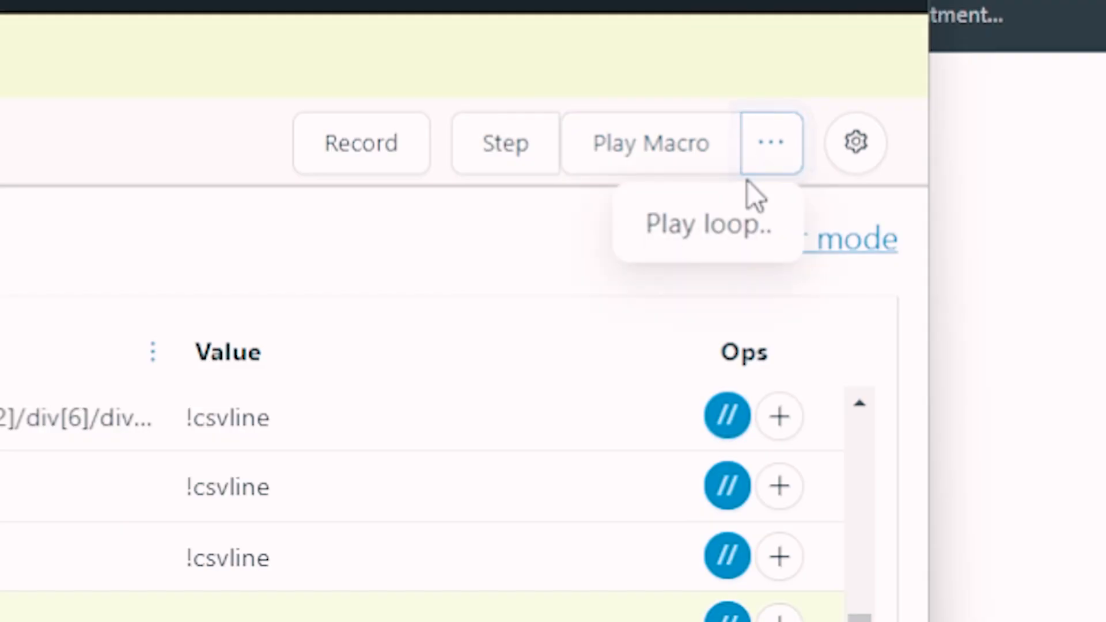
pyautogui.click(715, 219)
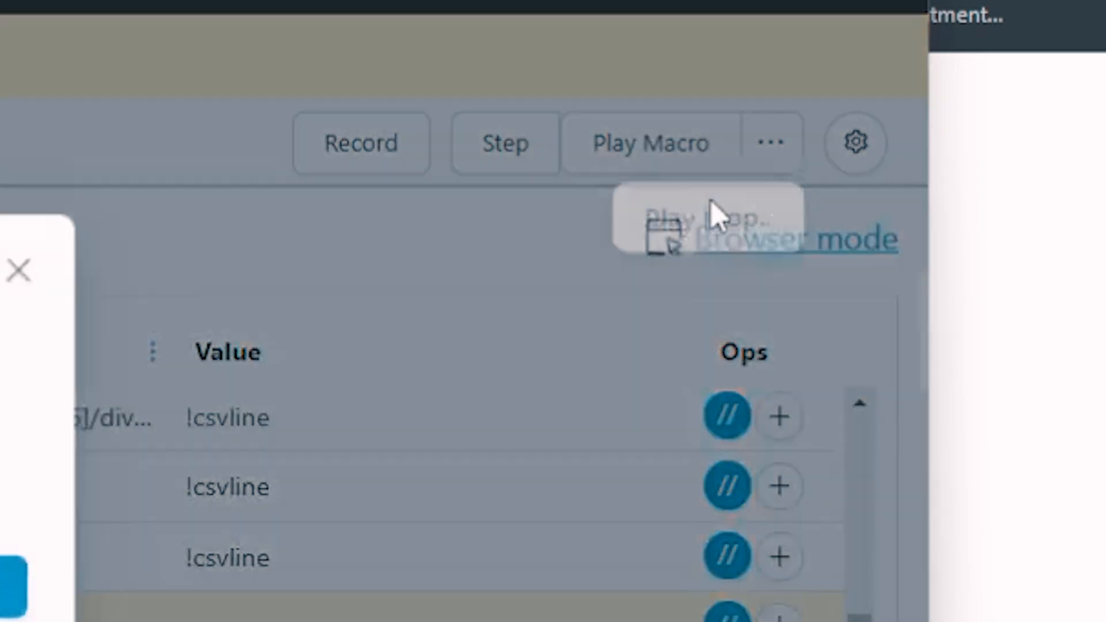
pyautogui.click(214, 259)
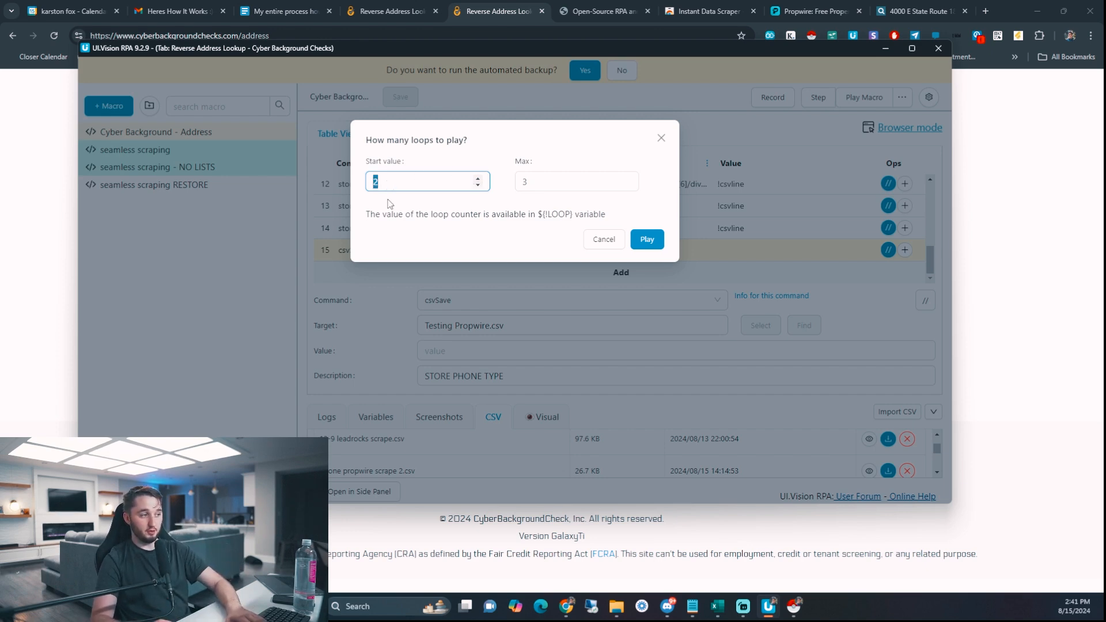
pyautogui.click(543, 180)
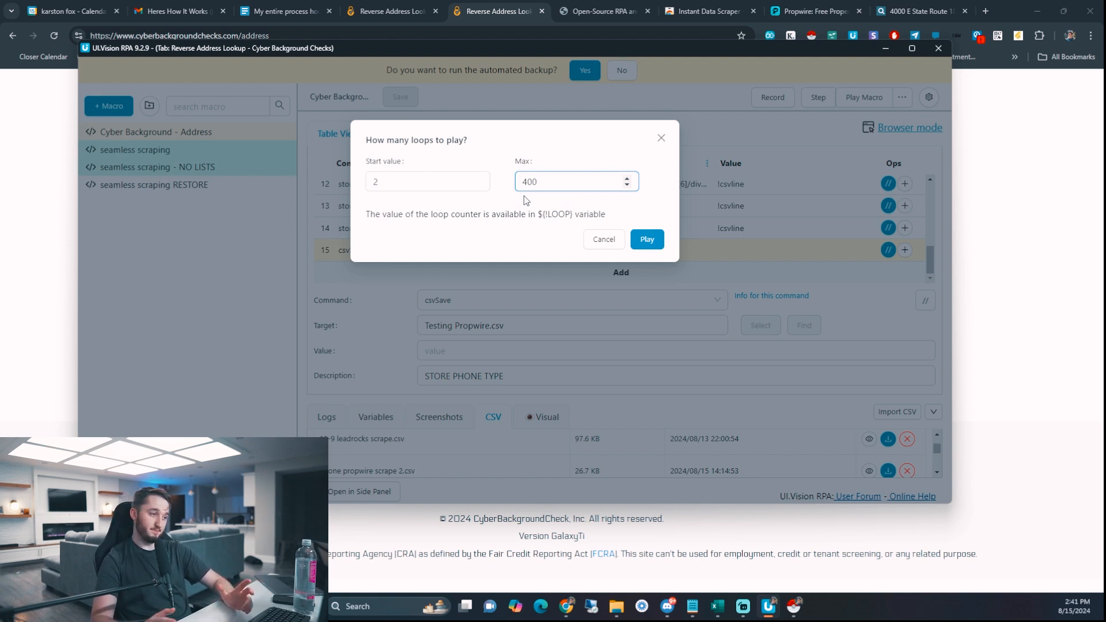
pyautogui.click(652, 244)
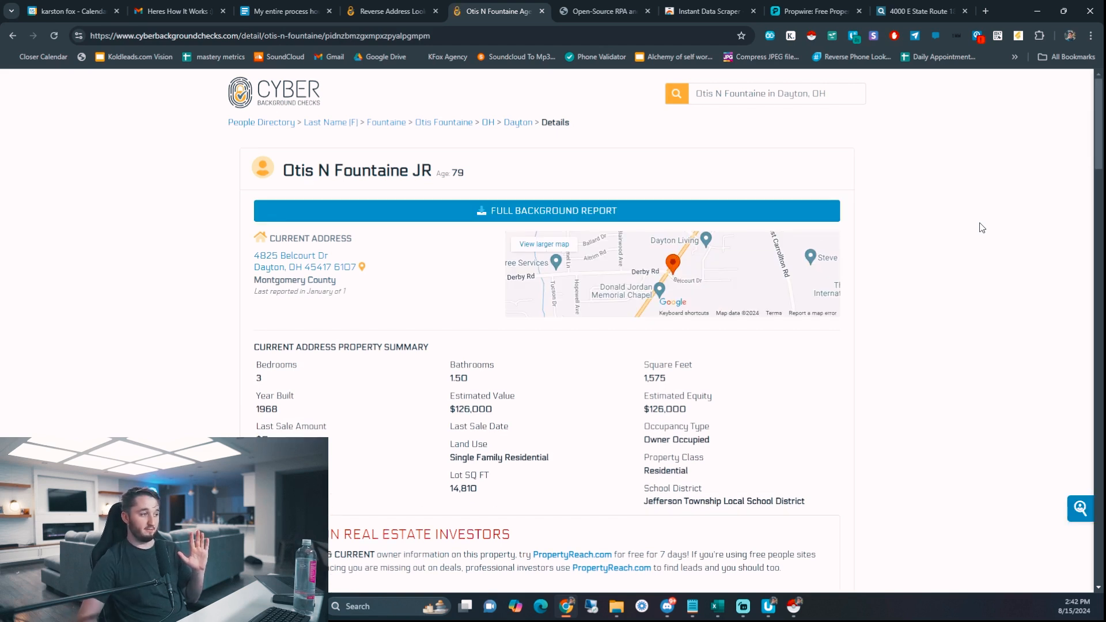
# - Open testing propwire.csv in the CSV viewer repeatedly to watch new scraped rows appear
pyautogui.click(769, 607)
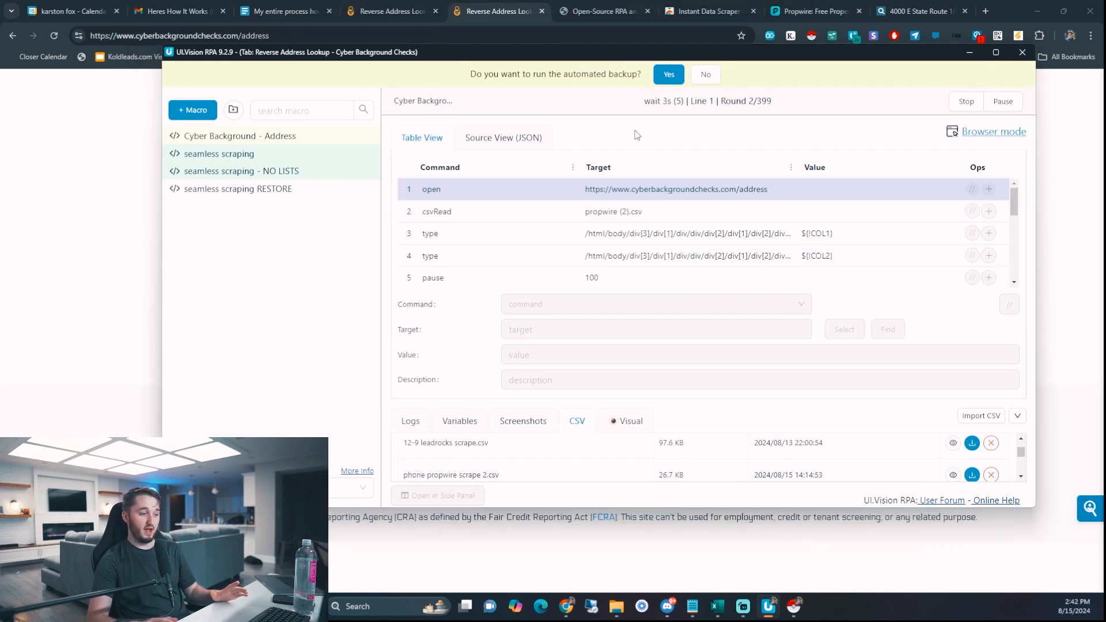
pyautogui.moveTo(695, 403); pyautogui.dragTo(699, 352)
pyautogui.scroll(-2, 504, 420)
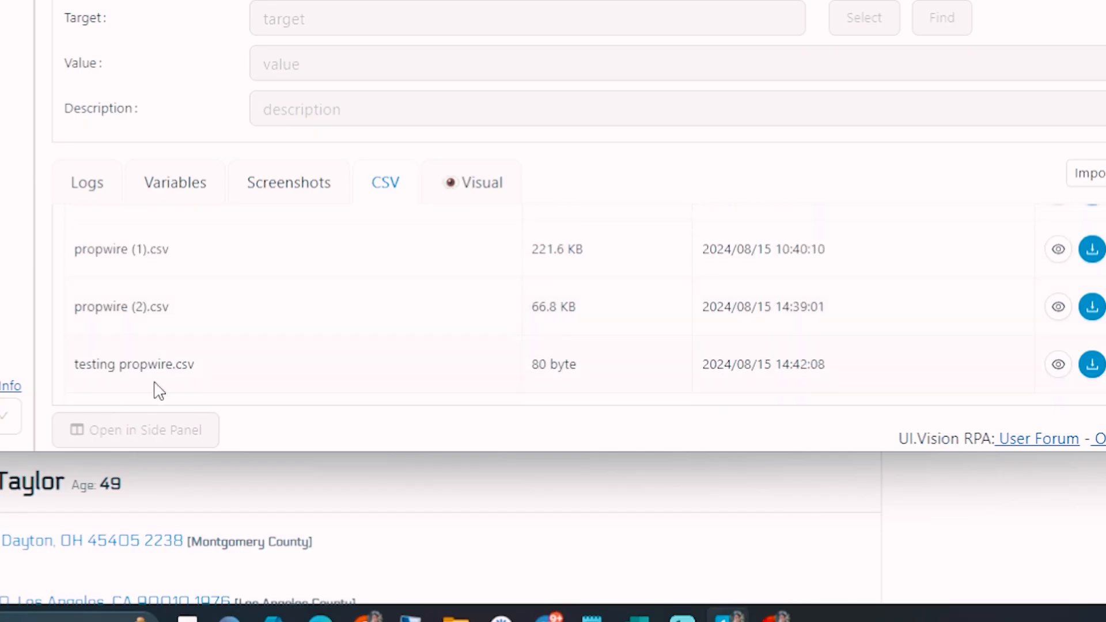
pyautogui.click(1059, 365)
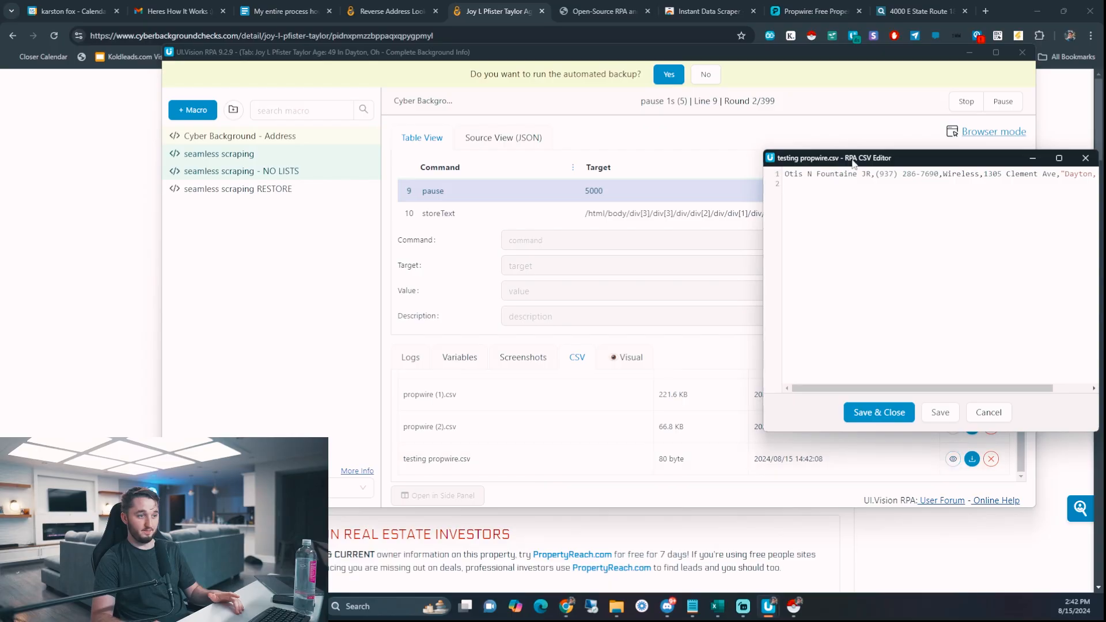
pyautogui.moveTo(285, 152); pyautogui.dragTo(560, 165)
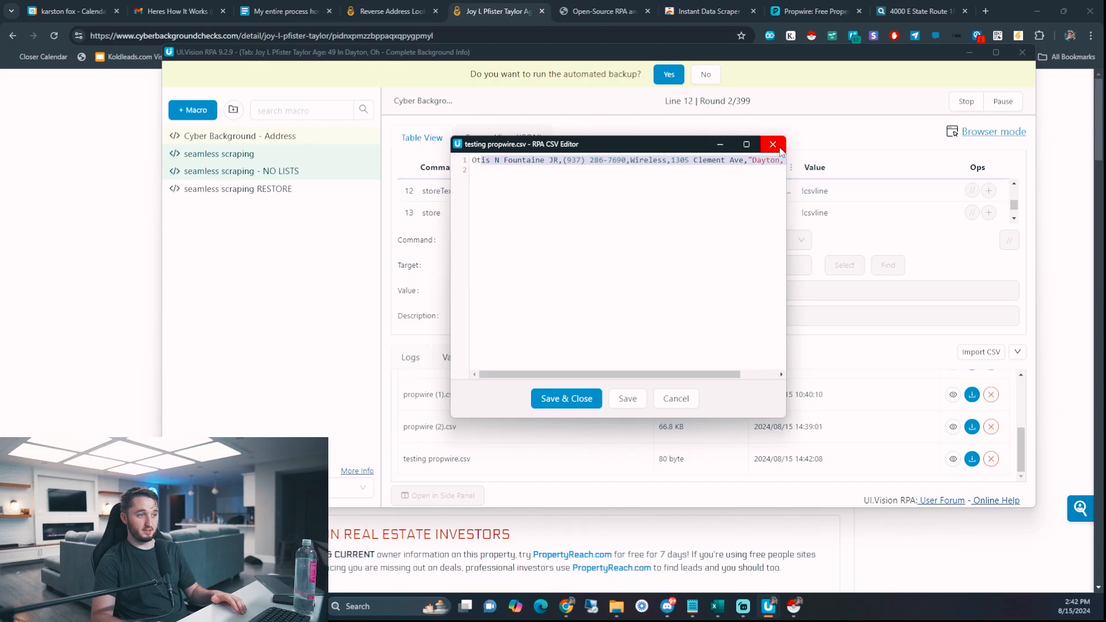
pyautogui.click(1020, 106)
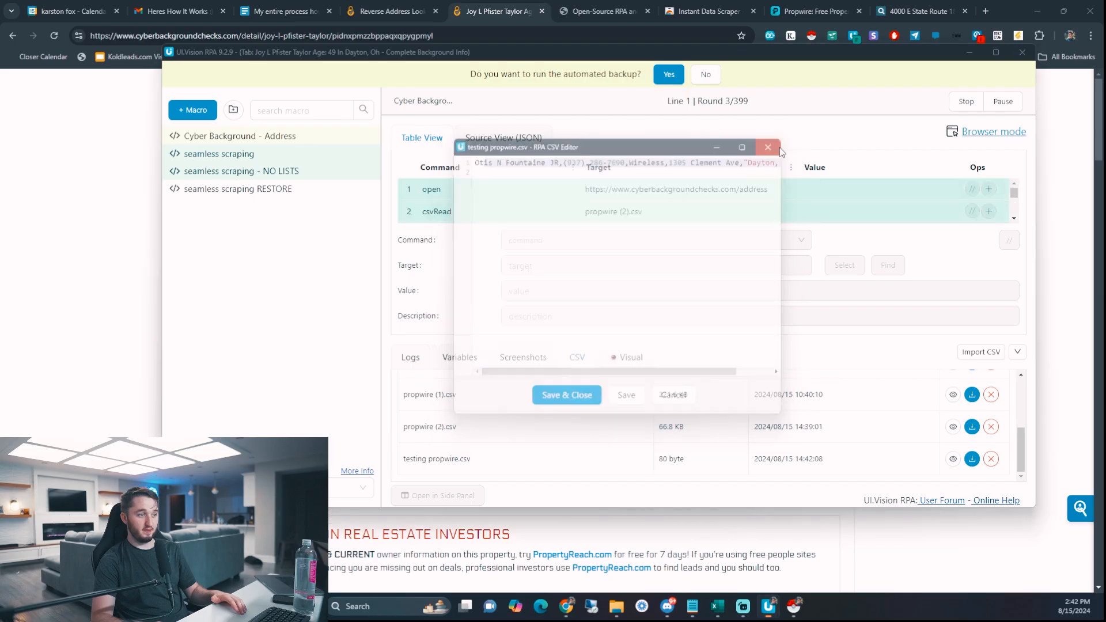
pyautogui.click(953, 459)
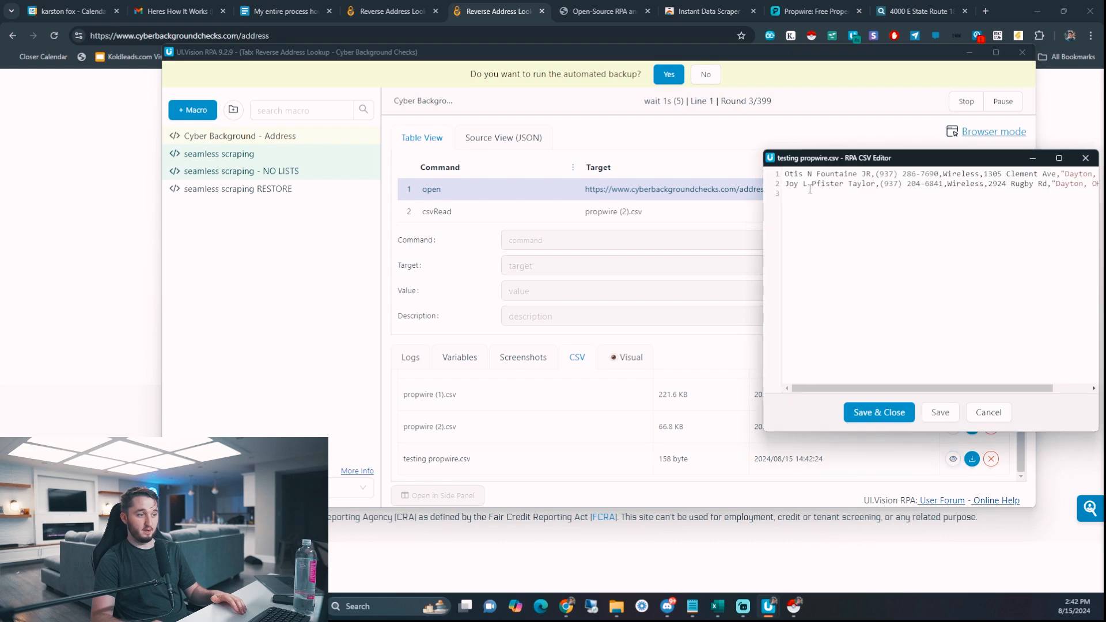
pyautogui.moveTo(827, 161); pyautogui.dragTo(564, 130)
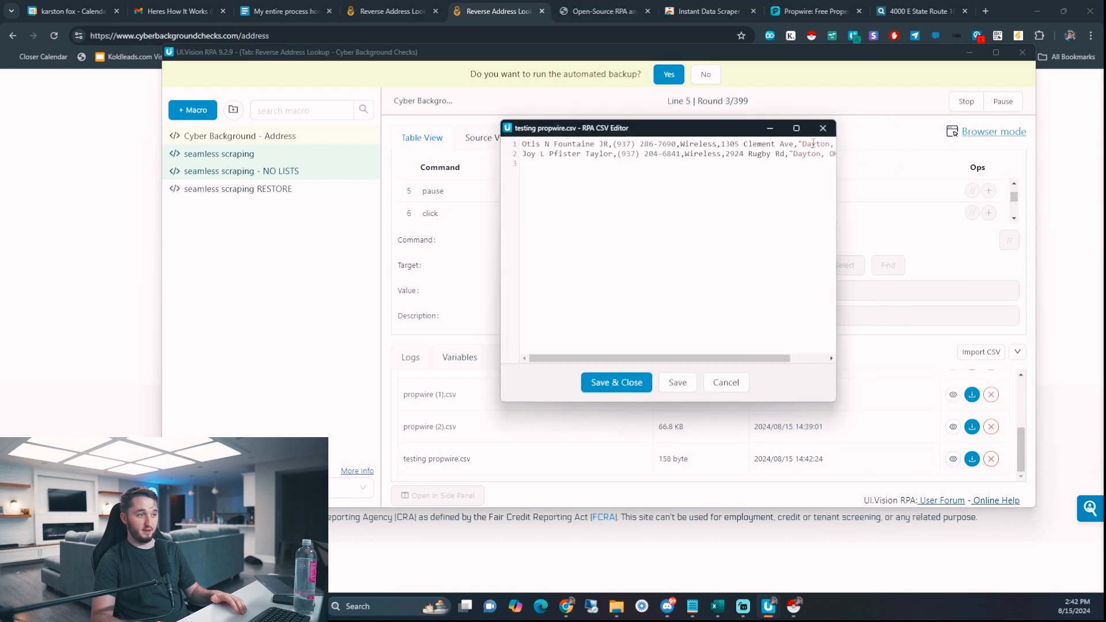
pyautogui.click(827, 130)
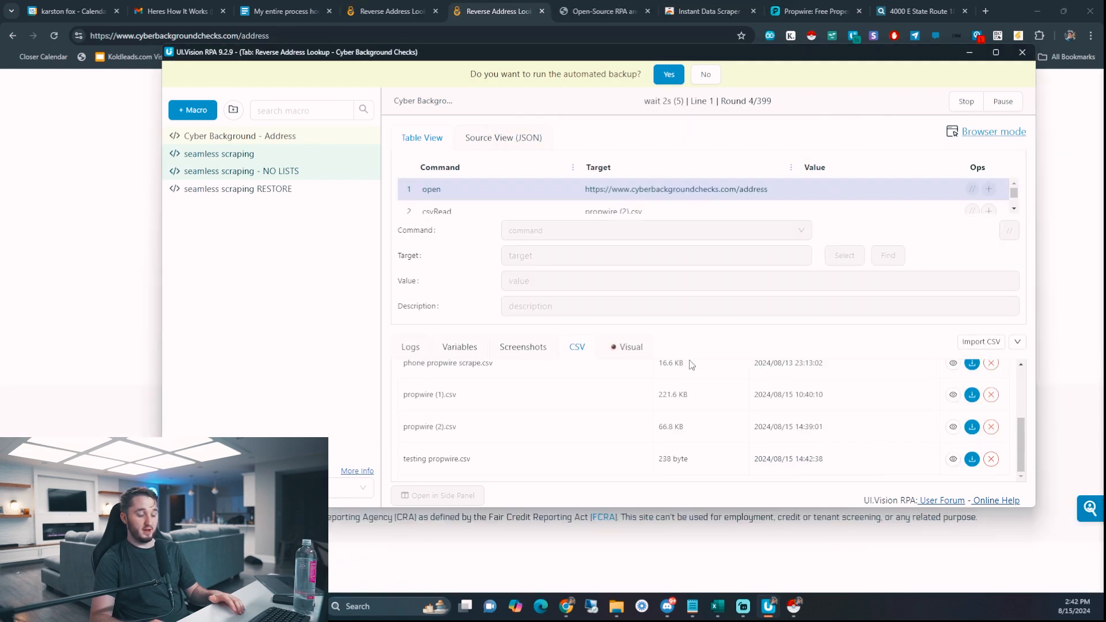
pyautogui.click(953, 459)
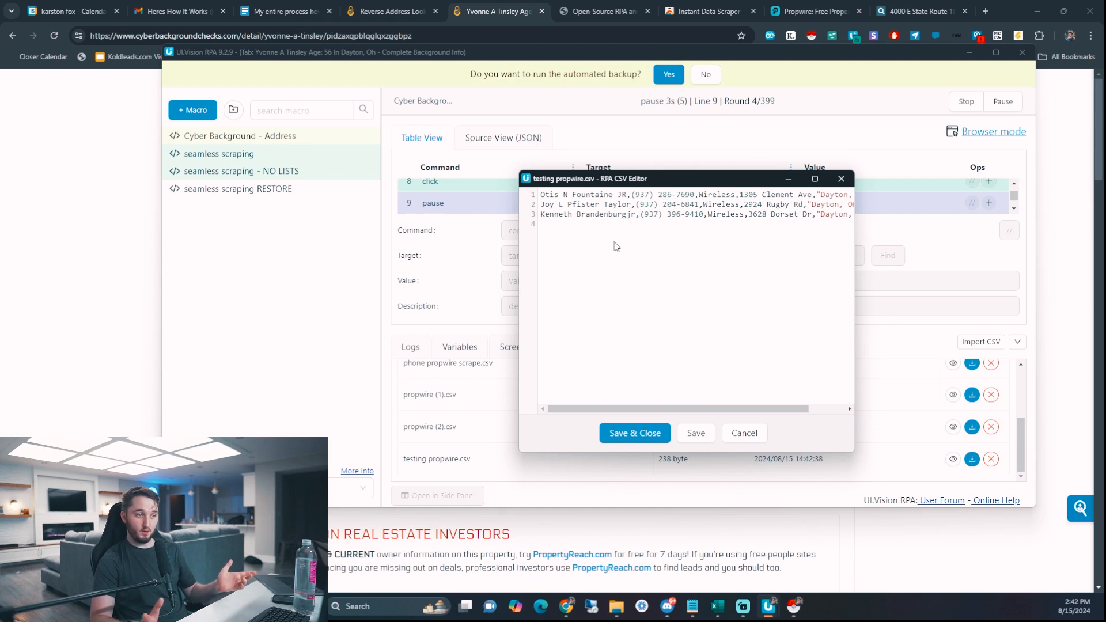
# - Inspect the #LNF phone and phone type cells in rows 11 and 17, then minimize Excel
pyautogui.click(842, 178)
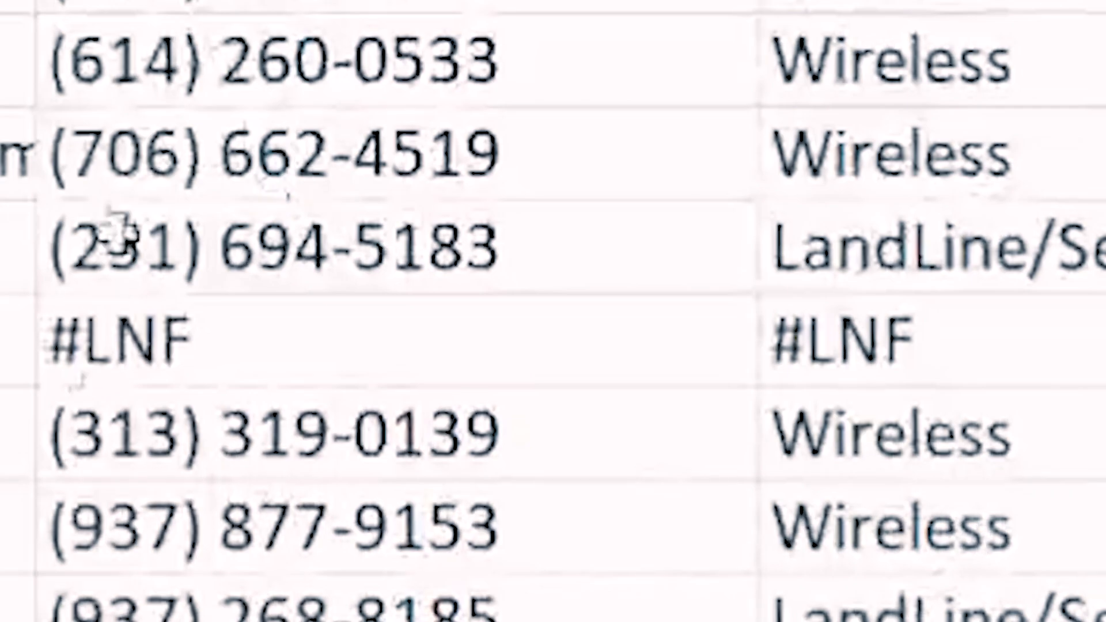
pyautogui.click(209, 350)
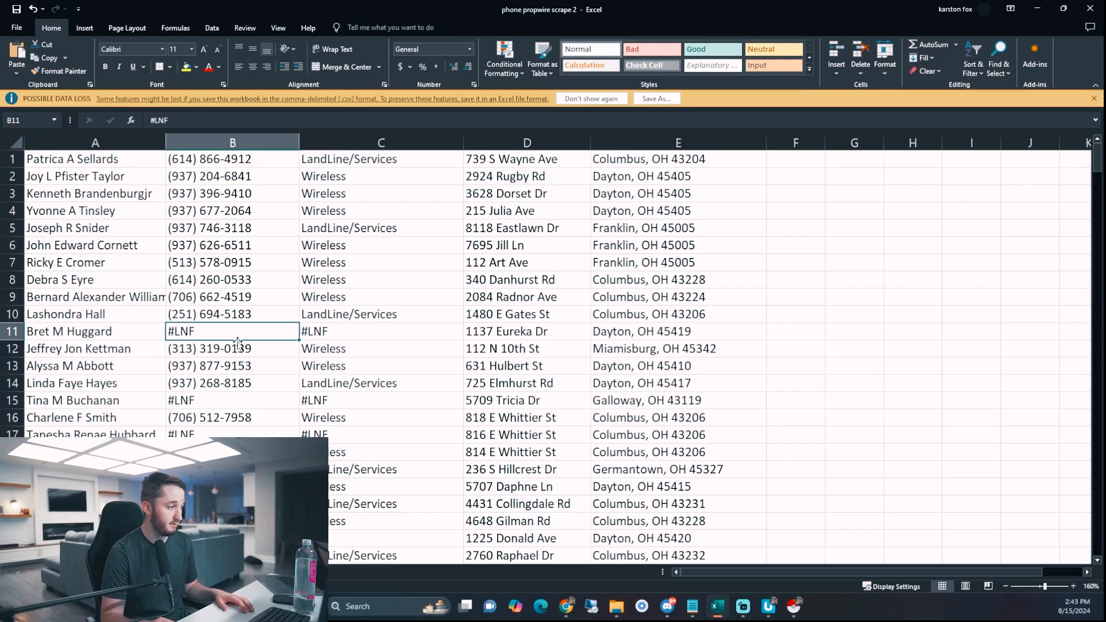
pyautogui.moveTo(124, 320); pyautogui.dragTo(390, 337)
pyautogui.moveTo(393, 336); pyautogui.dragTo(202, 330)
pyautogui.scroll(-1, 240, 361)
pyautogui.moveTo(86, 383); pyautogui.dragTo(419, 393)
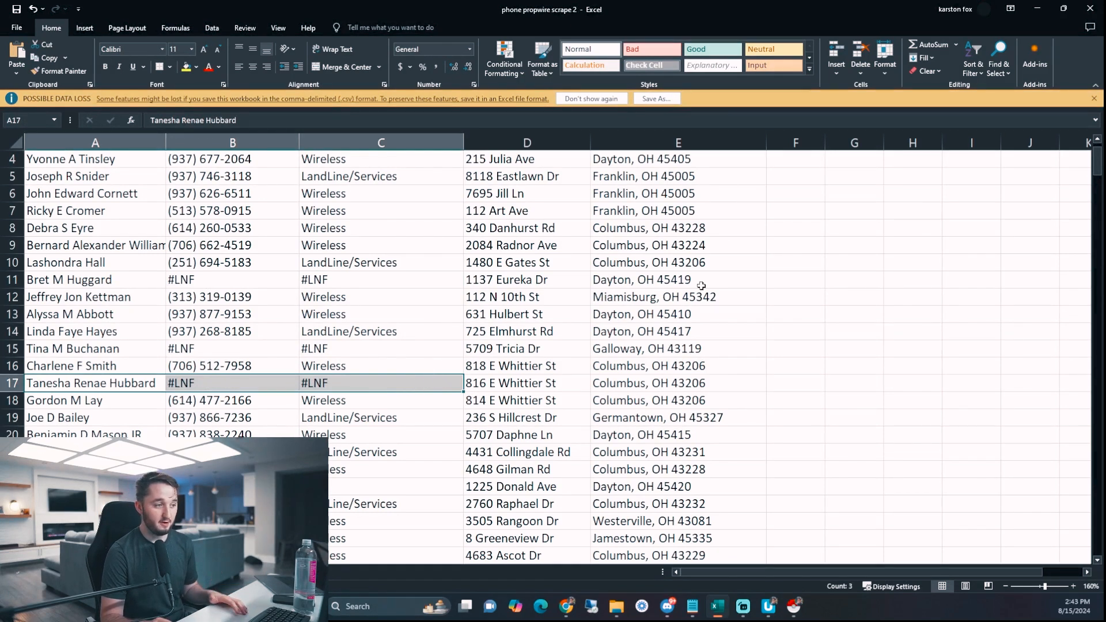
pyautogui.click(1036, 8)
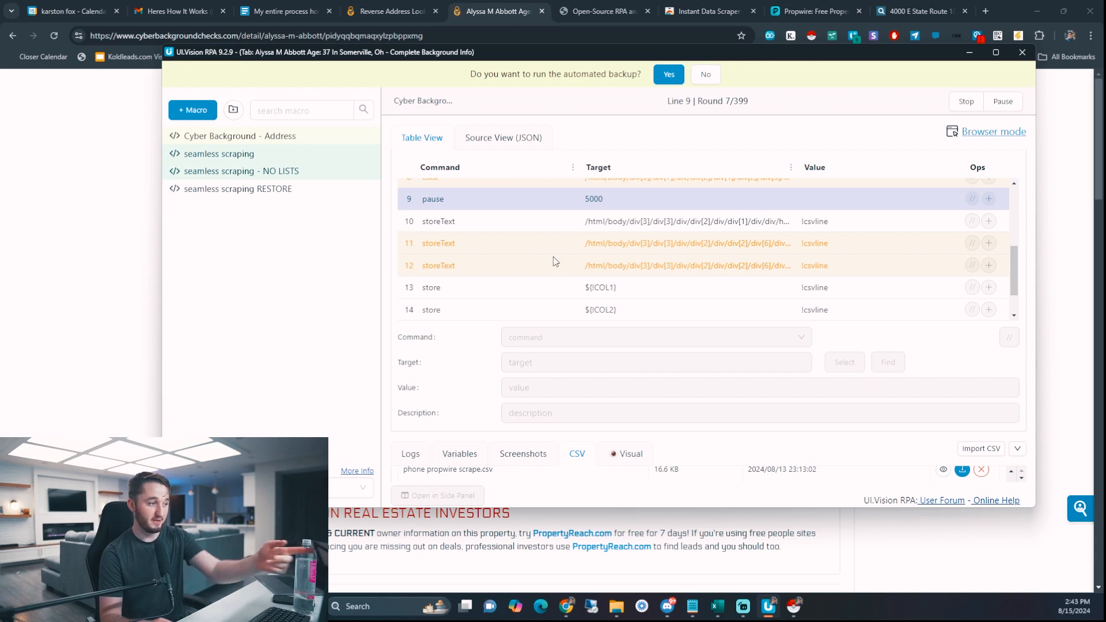
# - Confirm line 5 of testing propwire.csv records #LNF, then stop the macro at round 9
pyautogui.click(621, 250)
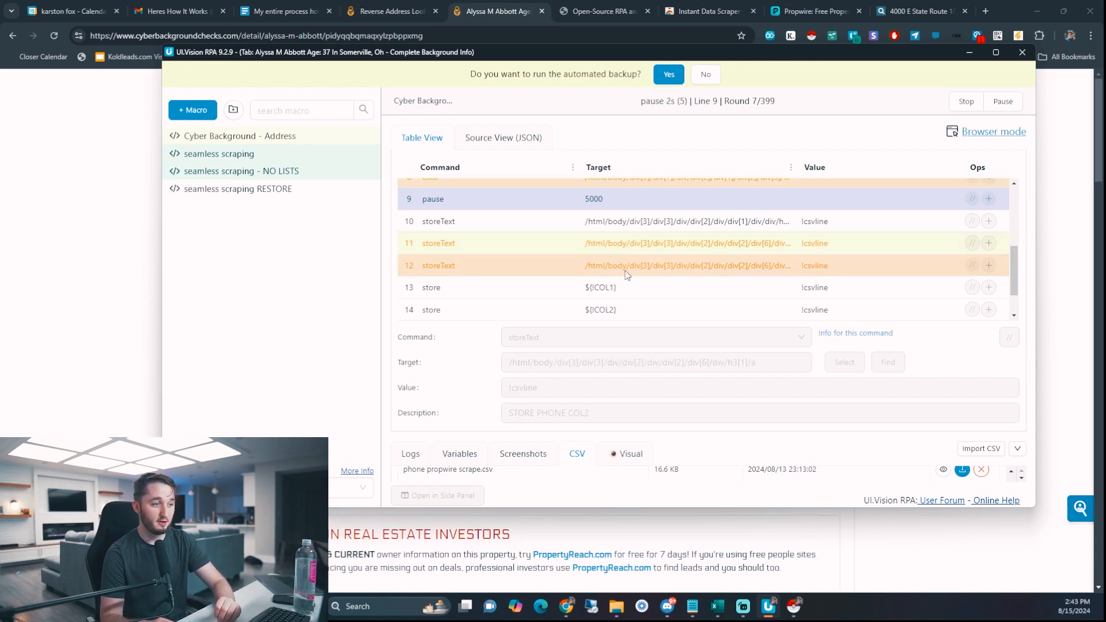
pyautogui.click(627, 275)
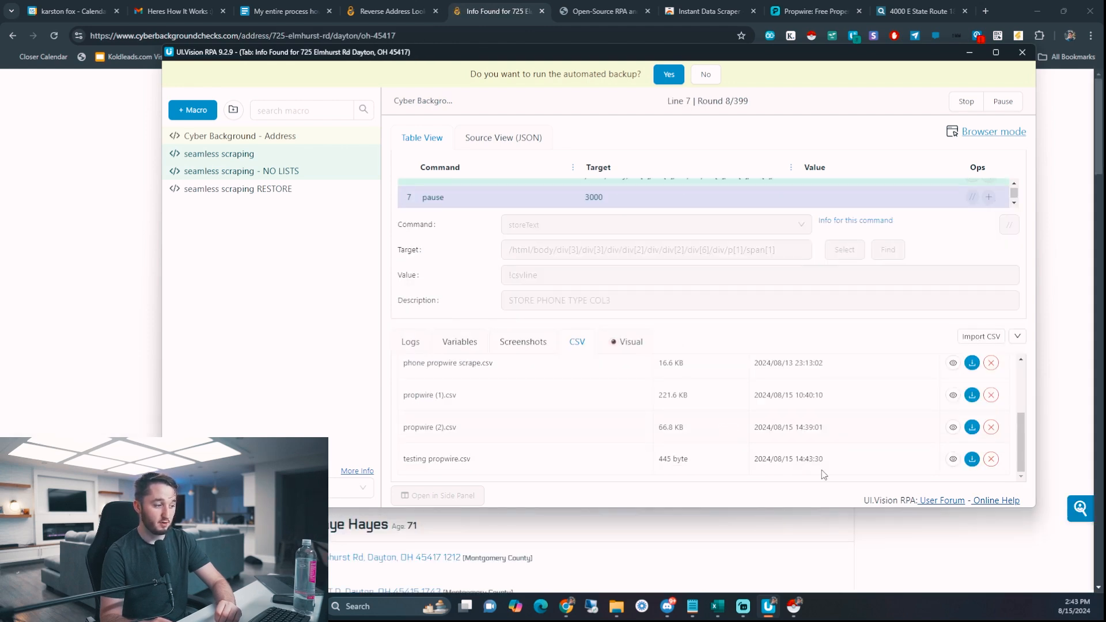
pyautogui.click(951, 460)
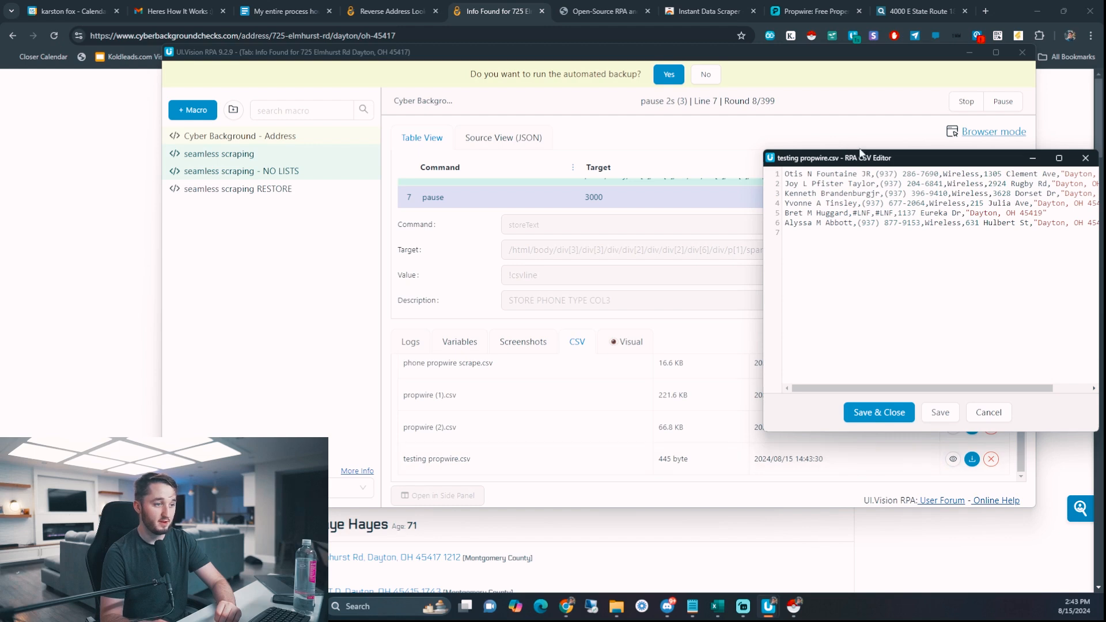
pyautogui.moveTo(861, 152); pyautogui.dragTo(814, 151)
pyautogui.moveTo(738, 212); pyautogui.dragTo(833, 212)
pyautogui.click(842, 212)
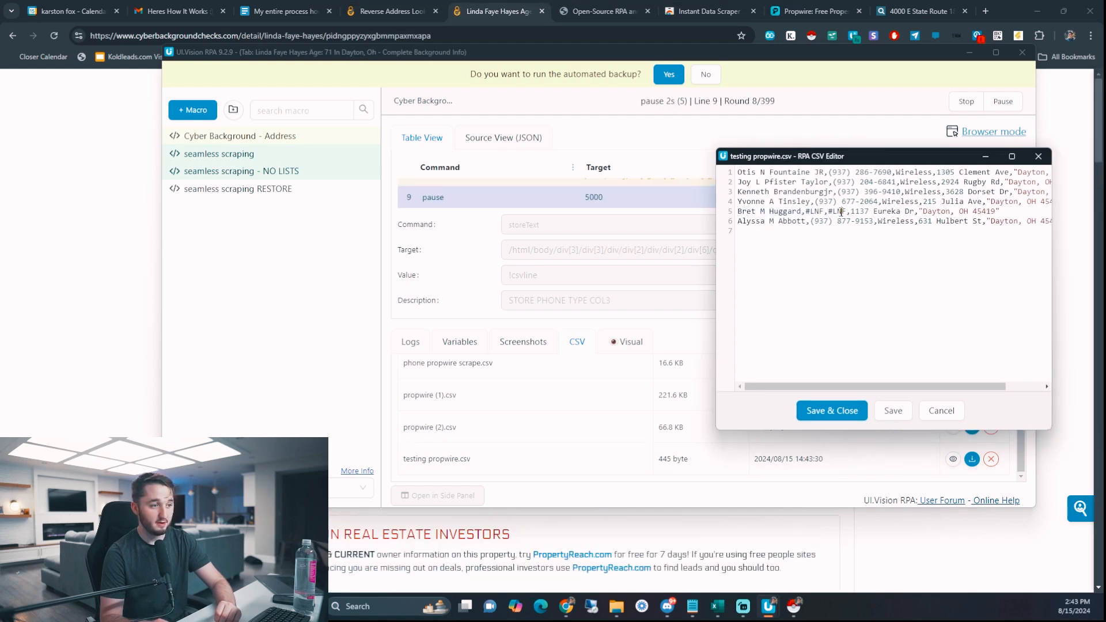
pyautogui.tripleClick(814, 212)
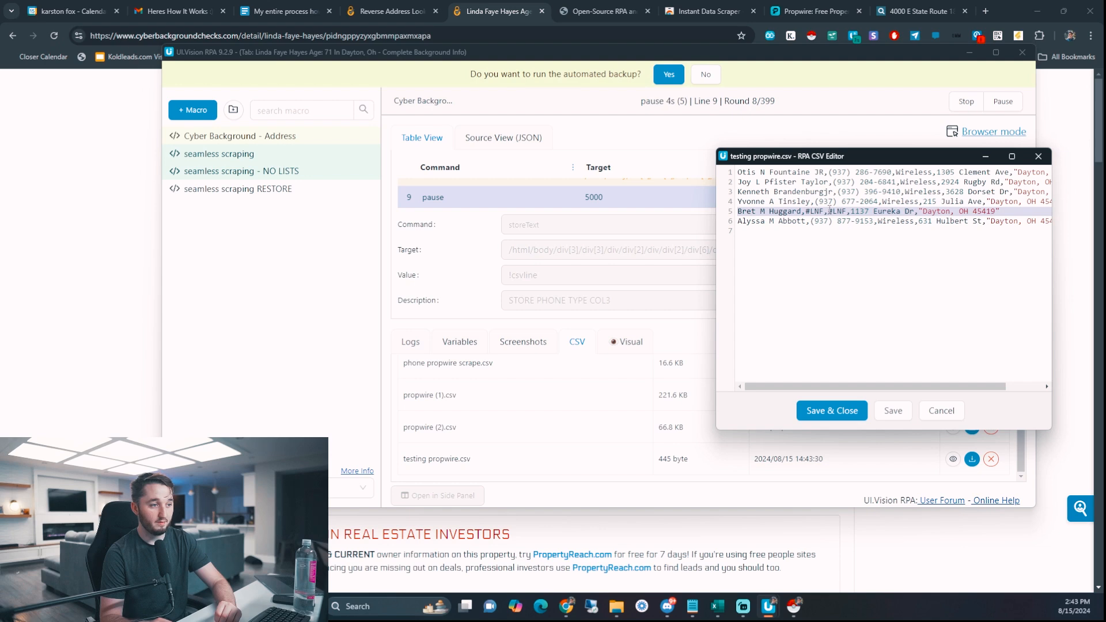
pyautogui.tripleClick(830, 212)
pyautogui.click(1038, 156)
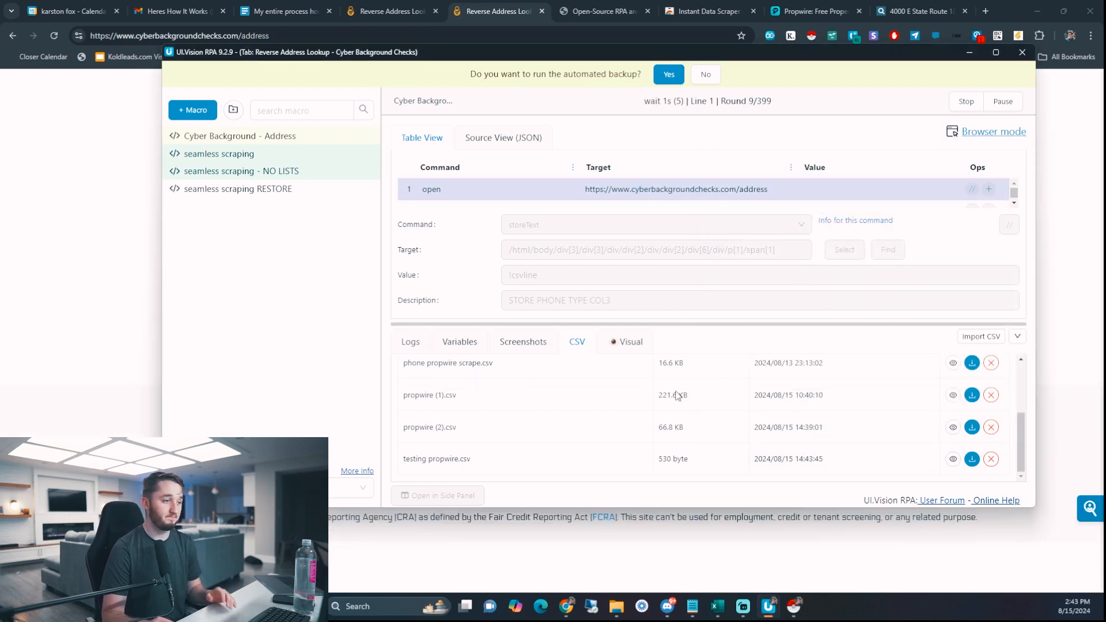
pyautogui.click(965, 103)
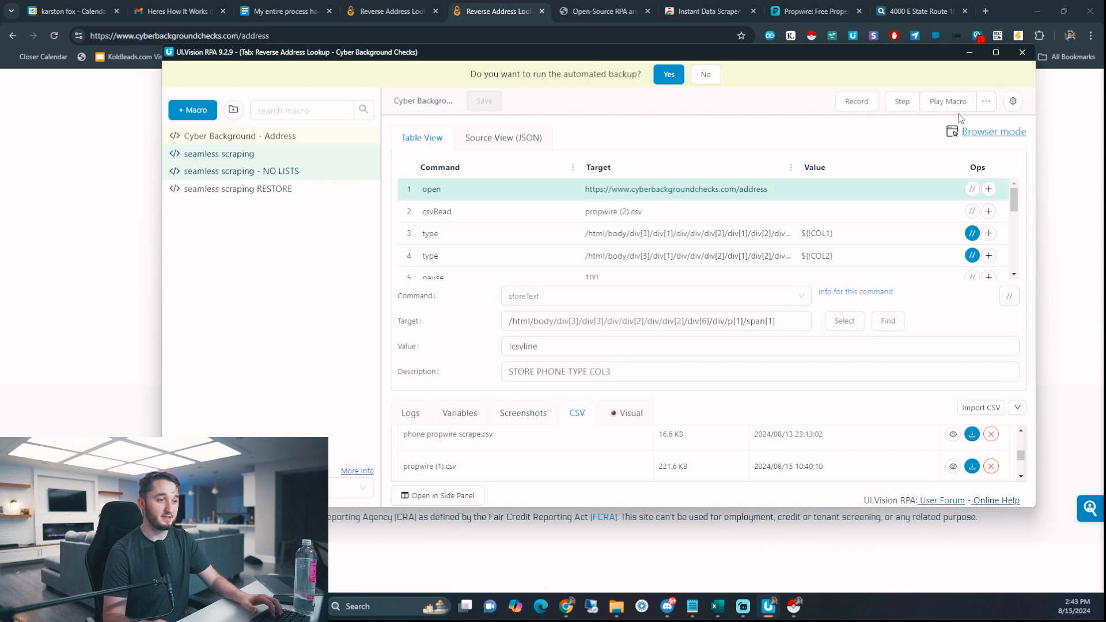
# - Copy the street address from Excel cell D1 into the CyberBackgroundChecks Street Address field
pyautogui.click(972, 54)
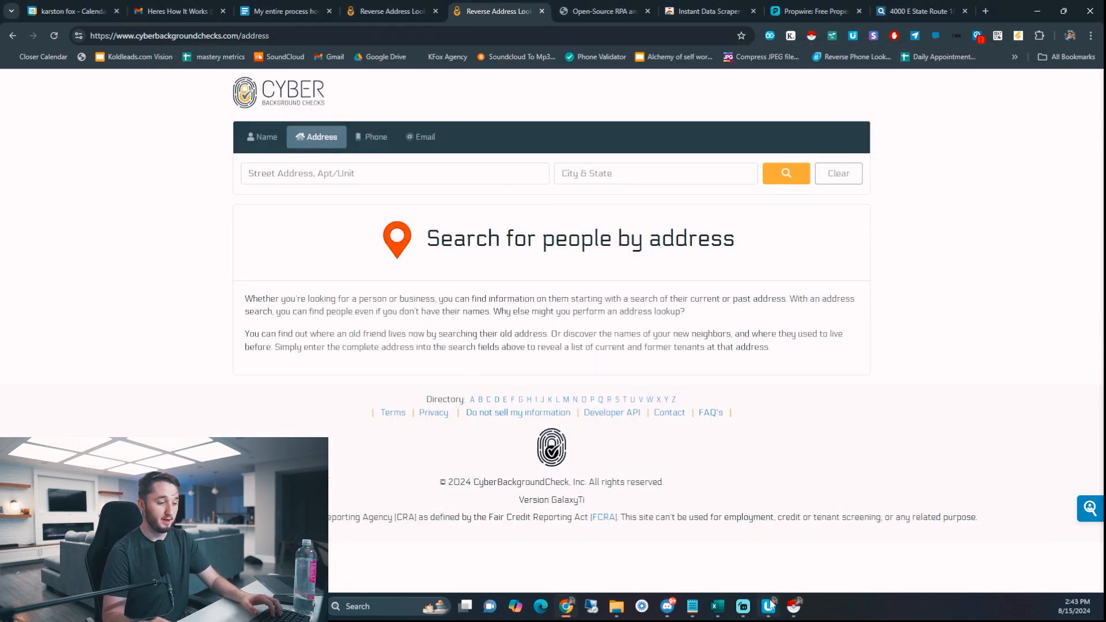
pyautogui.click(718, 607)
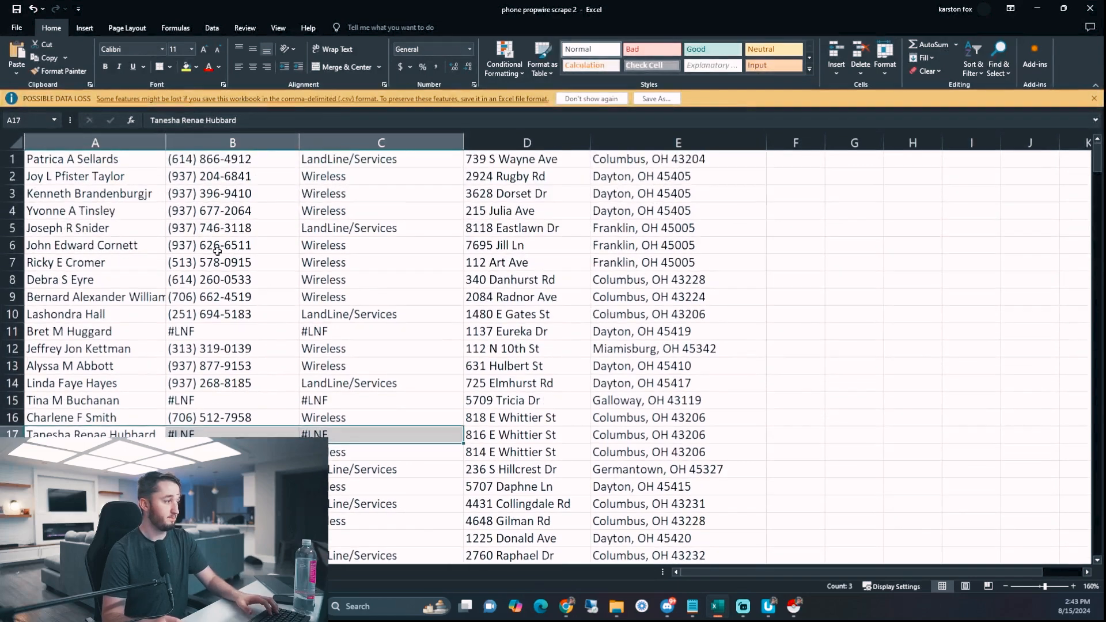
pyautogui.click(501, 162)
pyautogui.hotkey('ctrl', 'c')
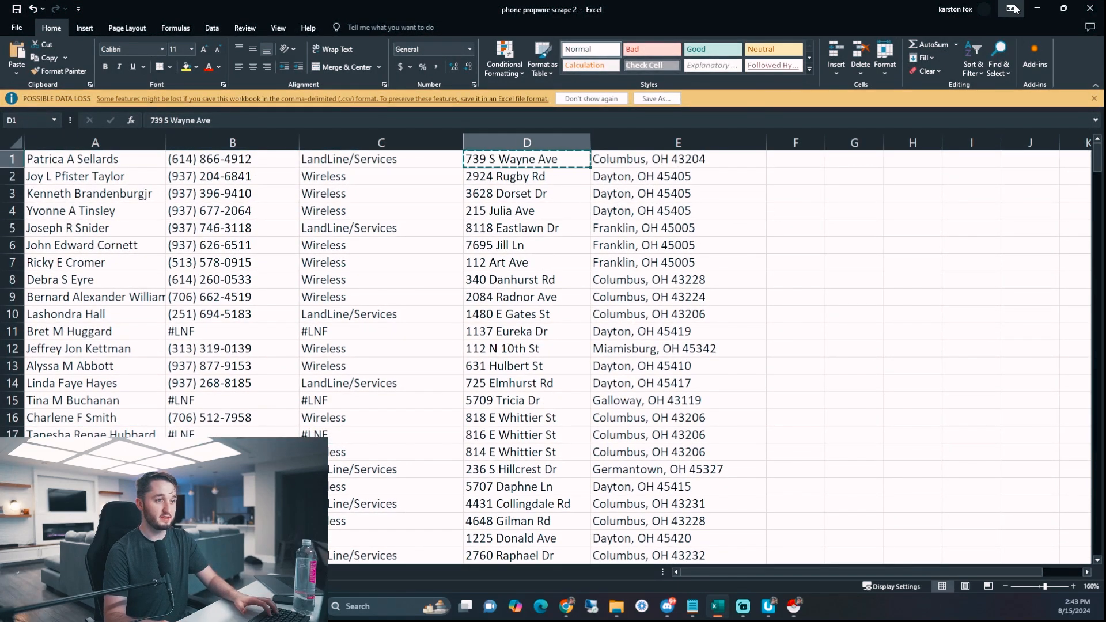
pyautogui.doubleClick(1003, 11)
pyautogui.click(1009, 52)
pyautogui.hotkey('ctrl', 'v')
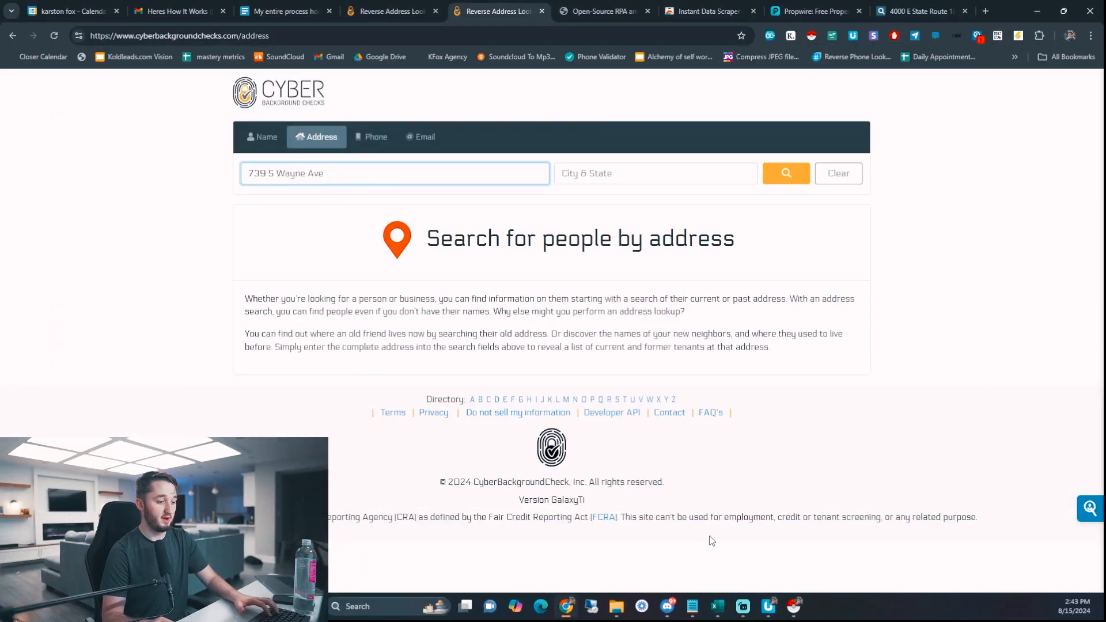
# - Paste the city and state from E1 into City & State and run the address search
pyautogui.click(718, 608)
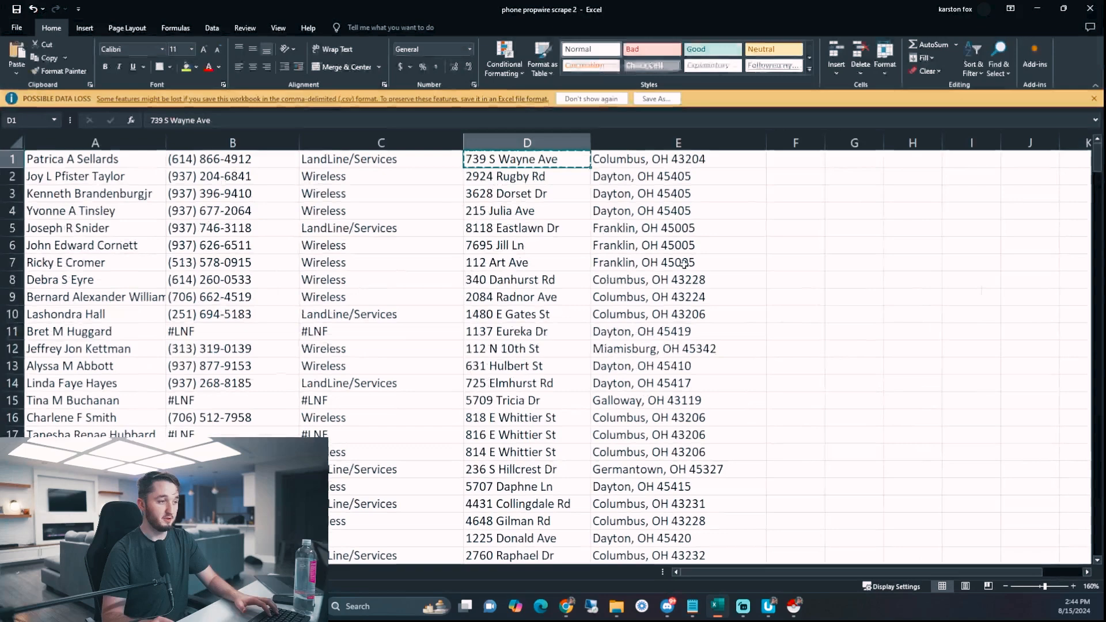
pyautogui.click(640, 163)
pyautogui.hotkey('ctrl', 'c')
pyautogui.click(1037, 9)
pyautogui.click(591, 173)
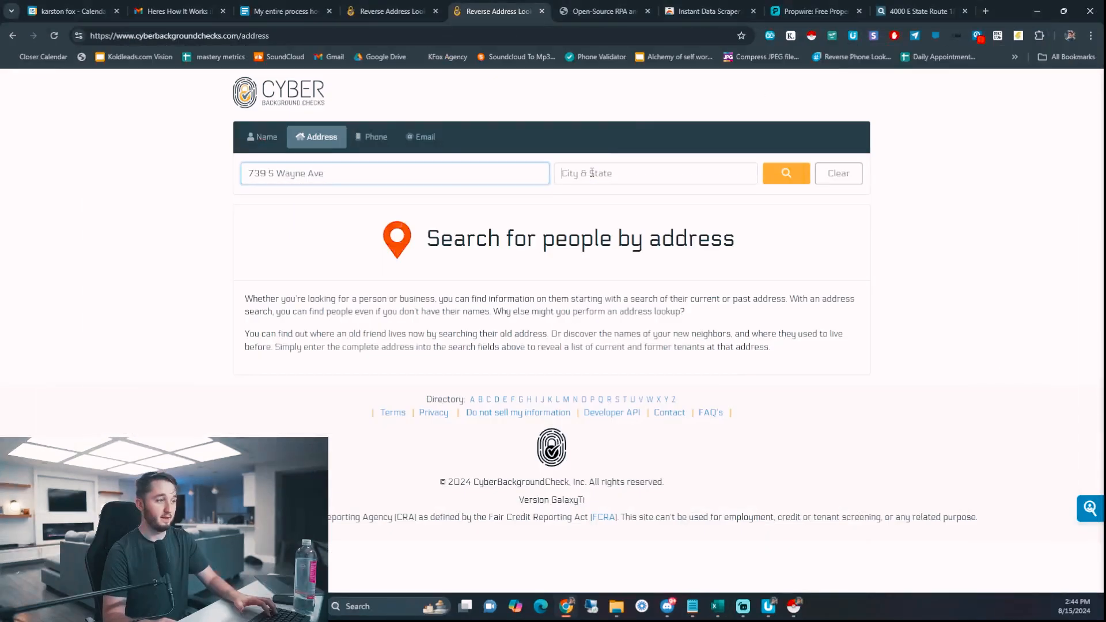
pyautogui.hotkey('ctrl', 'v')
pyautogui.click(787, 173)
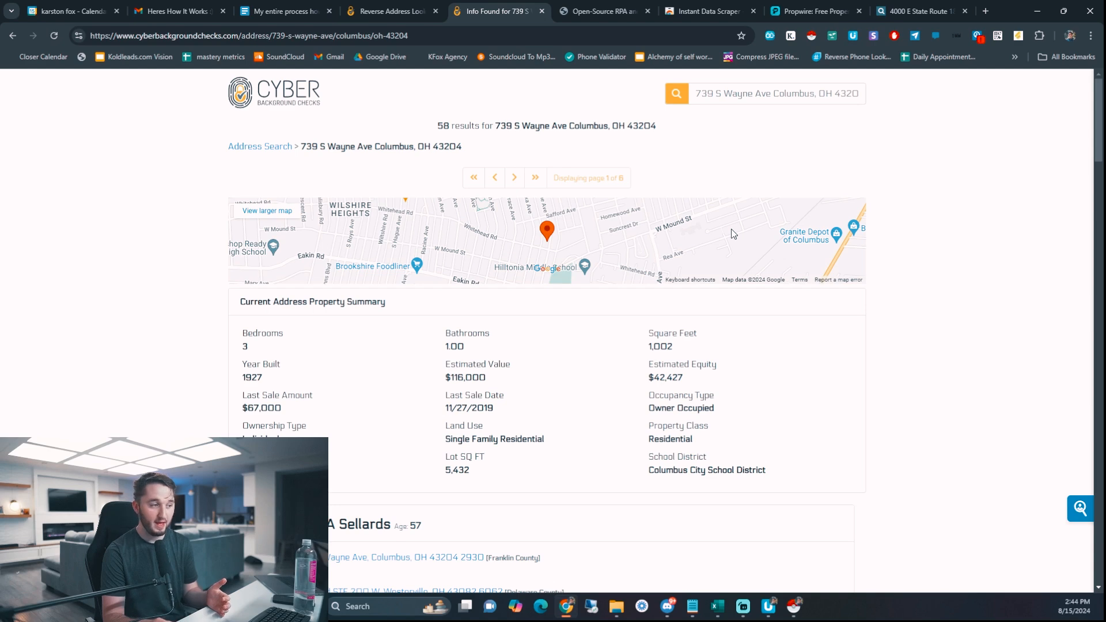
# - Open the first resident card's VIEW DETAILS page, then bring back the UI.Vision macro editor
pyautogui.scroll(-1, 637, 254)
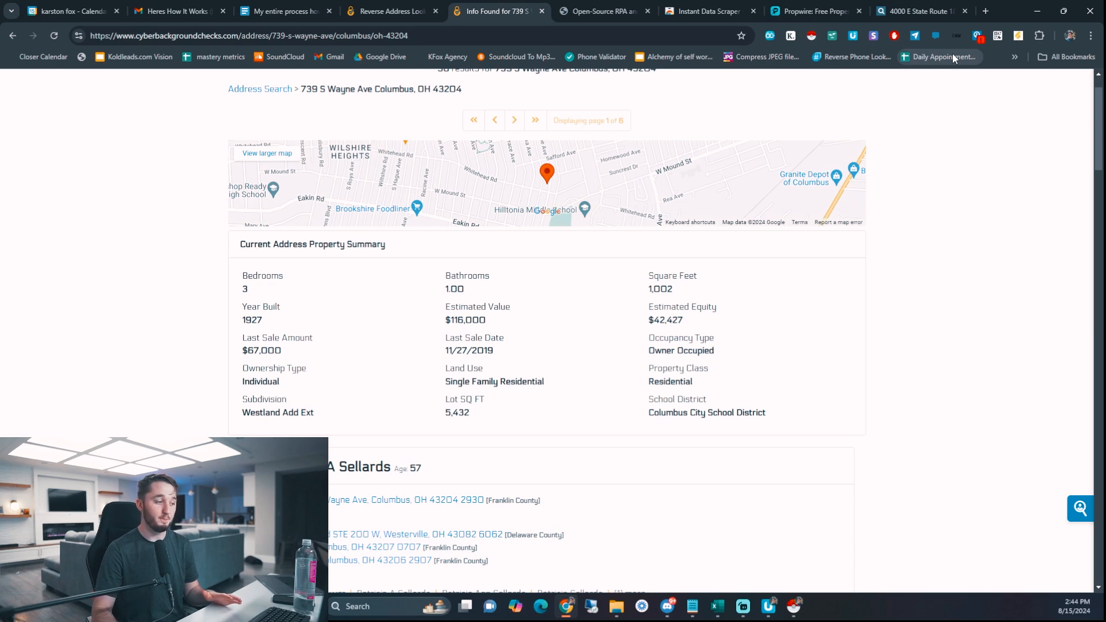
pyautogui.scroll(-5, 657, 250)
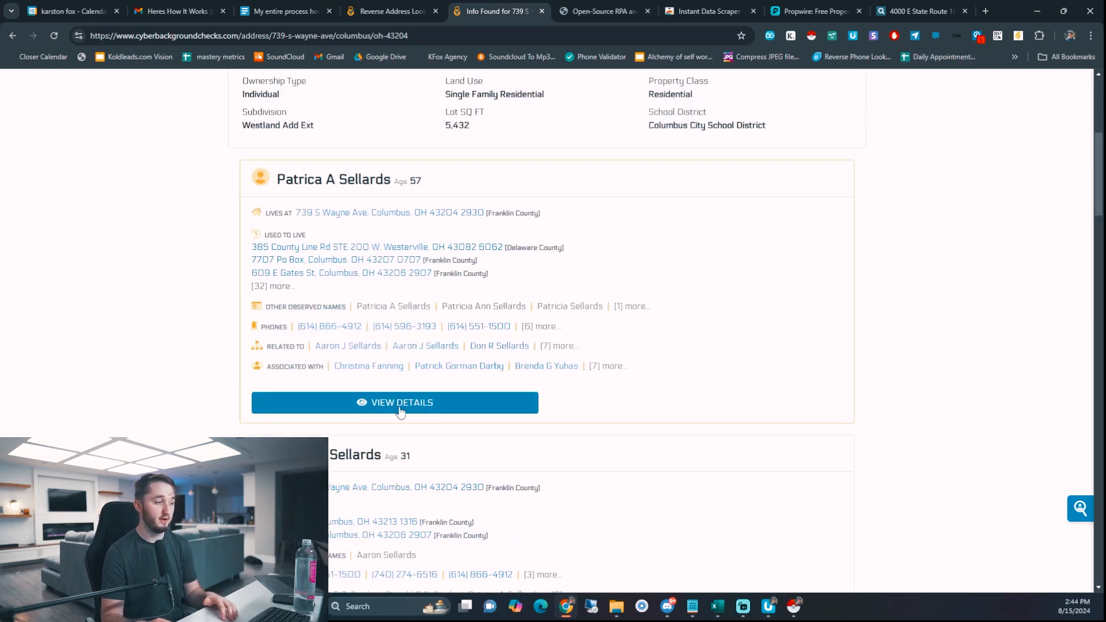
pyautogui.click(373, 415)
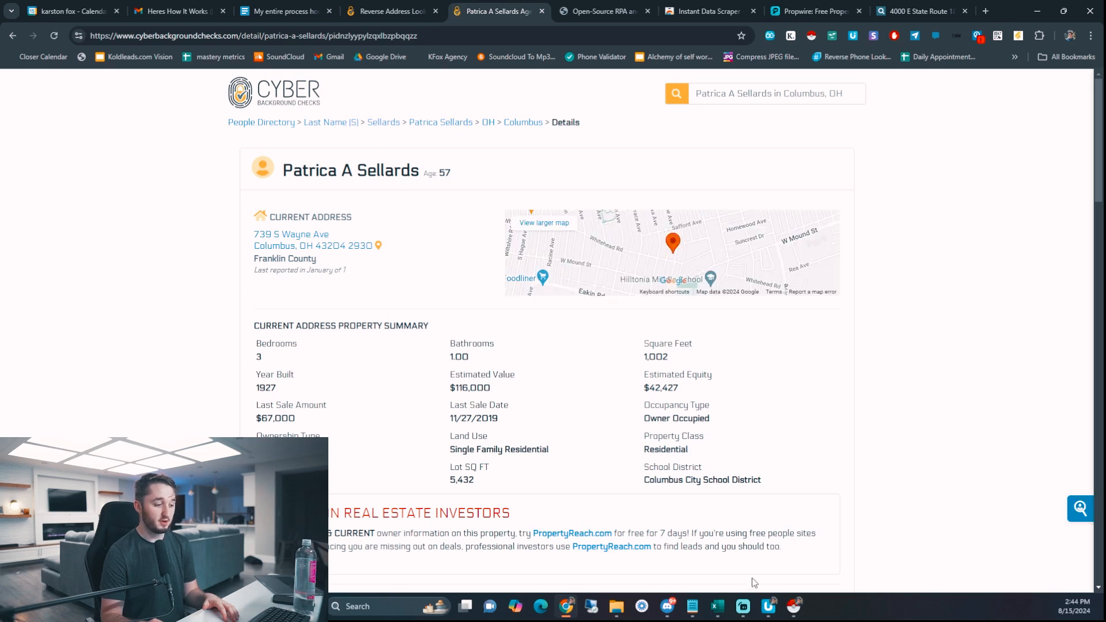
pyautogui.click(769, 607)
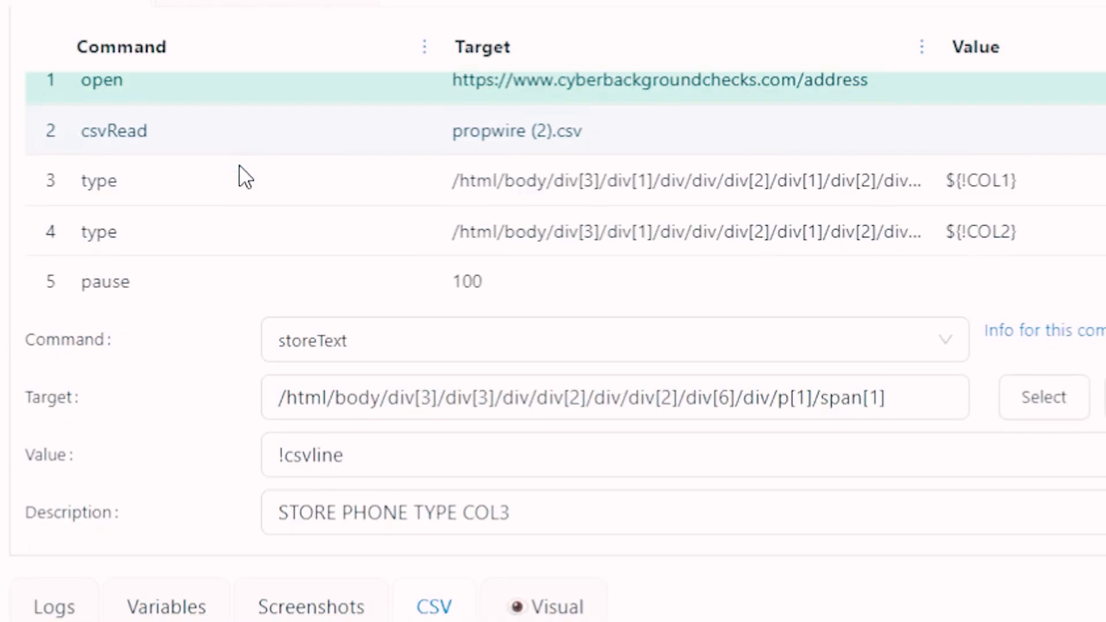
# - Compare storeText steps 10, 11 and 12, then select step 10's whole XPath target
pyautogui.scroll(-6, 240, 166)
pyautogui.click(229, 165)
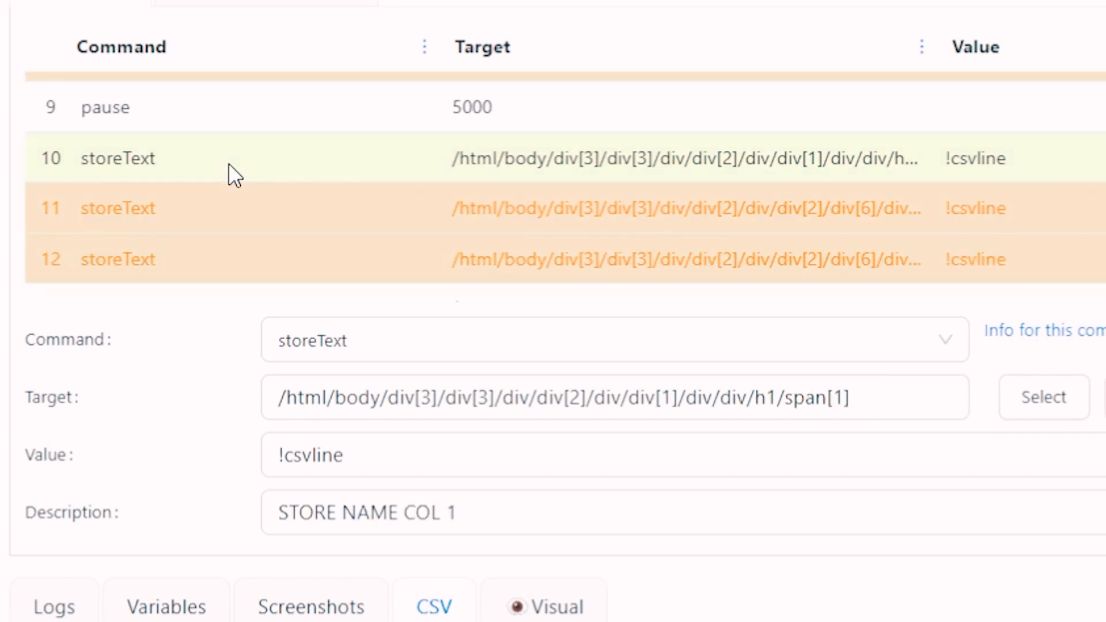
pyautogui.click(343, 521)
pyautogui.click(182, 196)
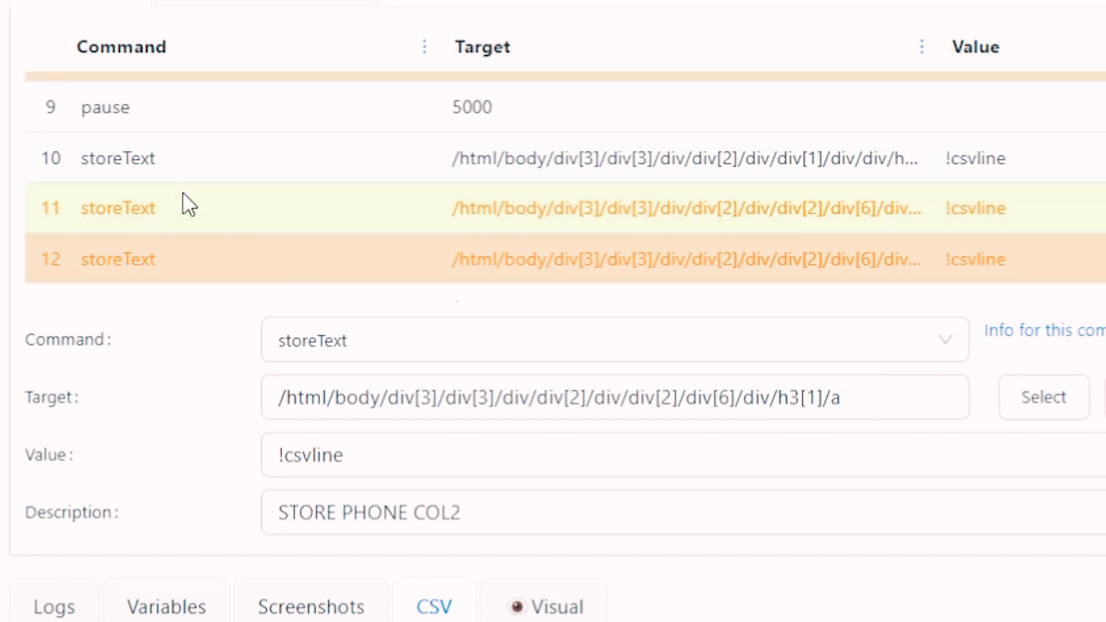
pyautogui.click(203, 259)
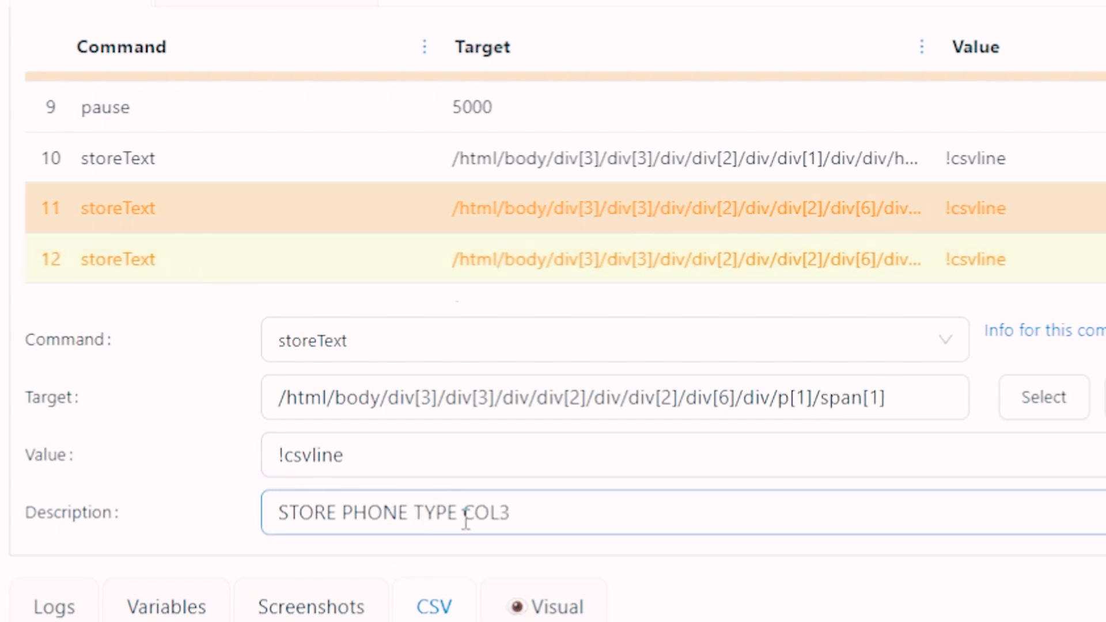
pyautogui.click(250, 173)
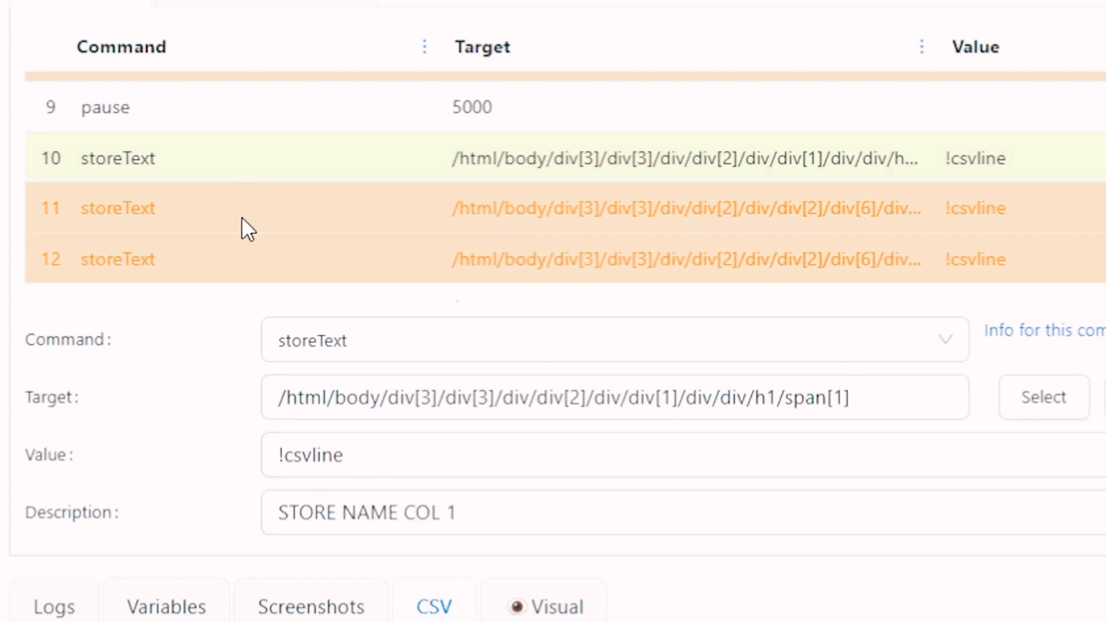
pyautogui.click(245, 209)
pyautogui.click(235, 254)
pyautogui.click(202, 162)
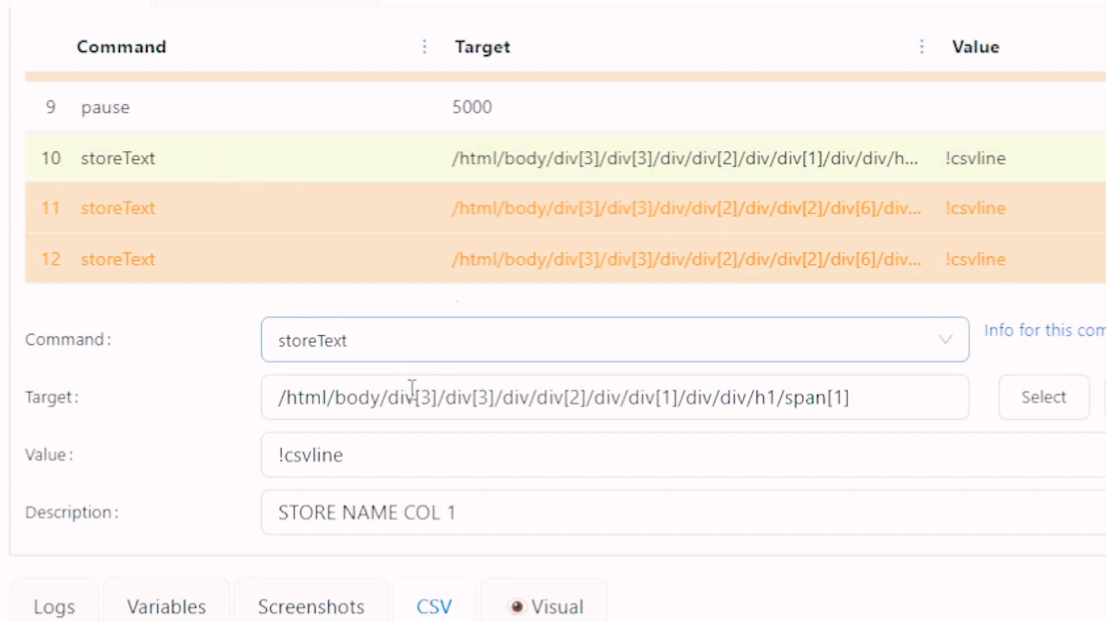
pyautogui.click(808, 398)
pyautogui.moveTo(880, 398); pyautogui.dragTo(258, 396)
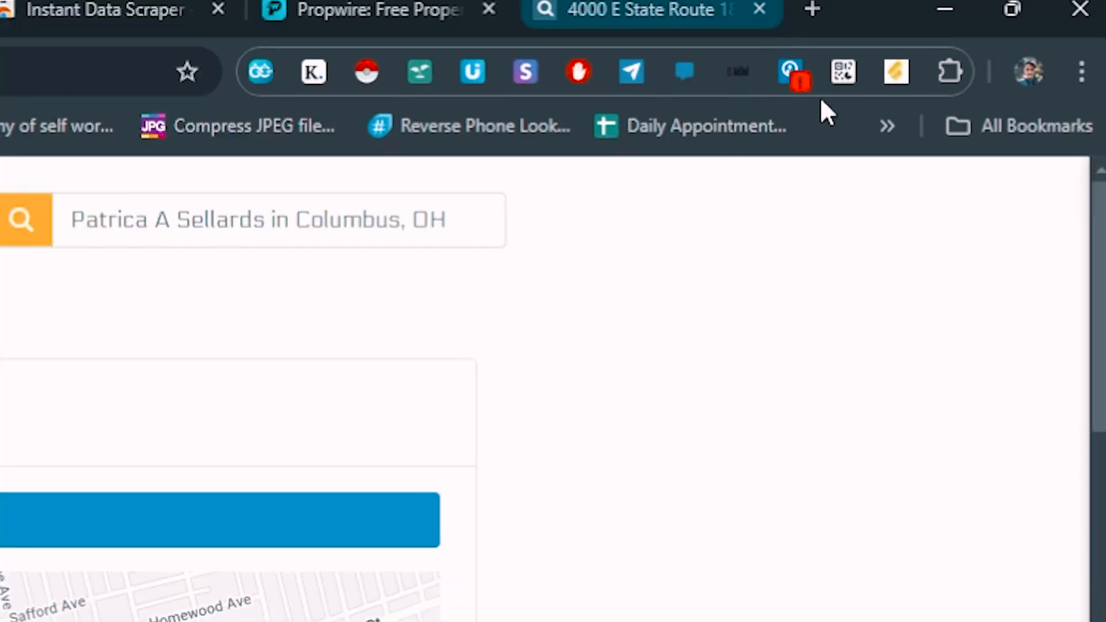
# - Open Chrome Developer tools, dock them at the bottom, then re-dock them on the right
pyautogui.click(1091, 36)
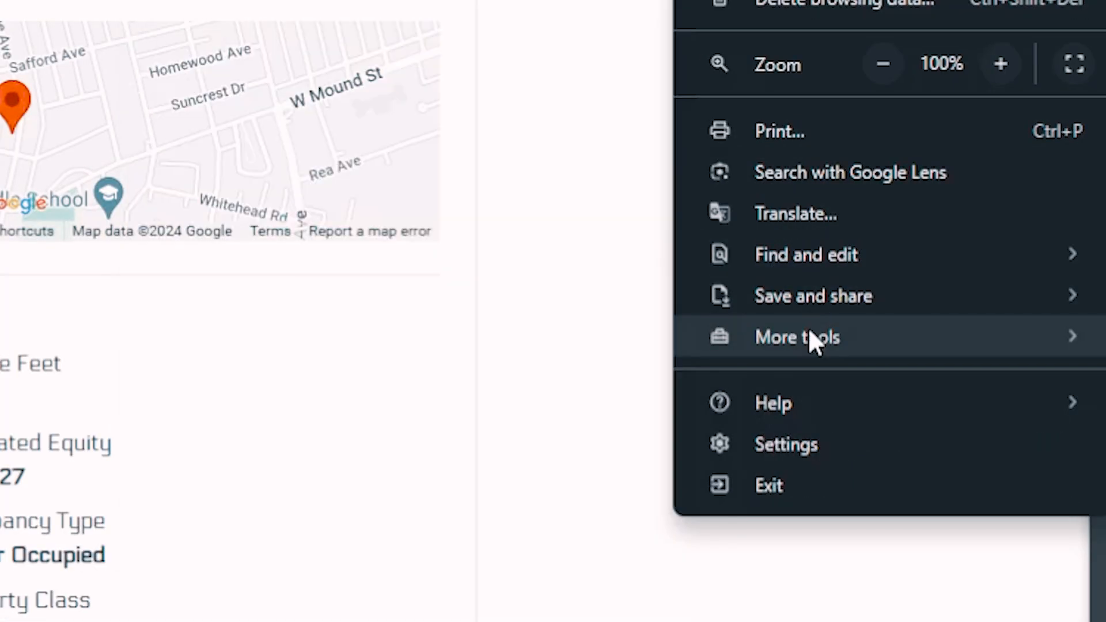
pyautogui.moveTo(813, 334)
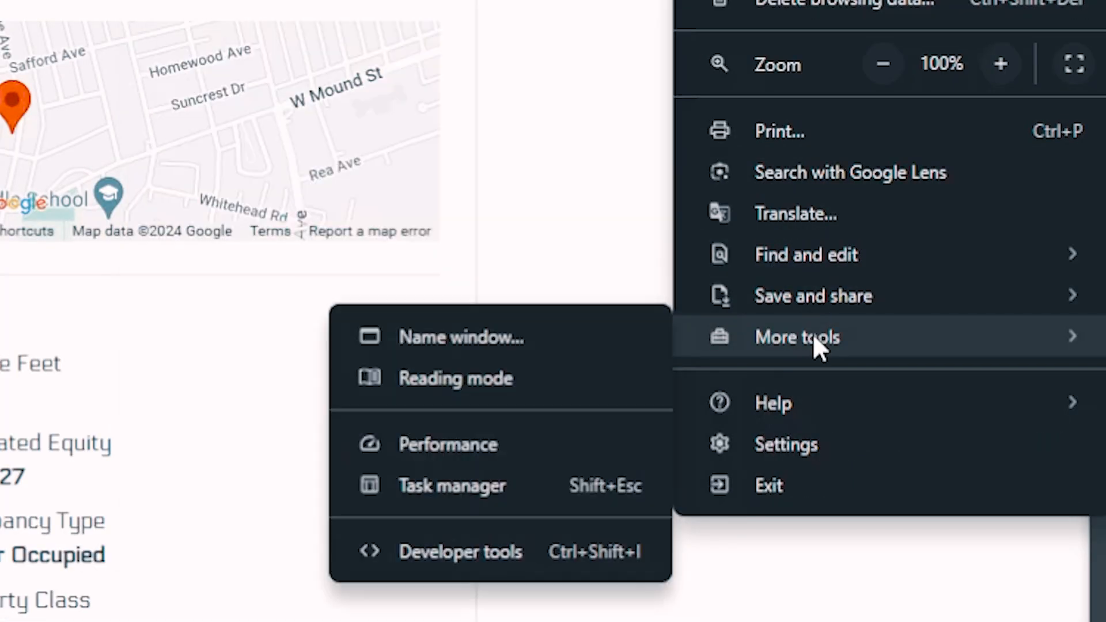
pyautogui.click(521, 553)
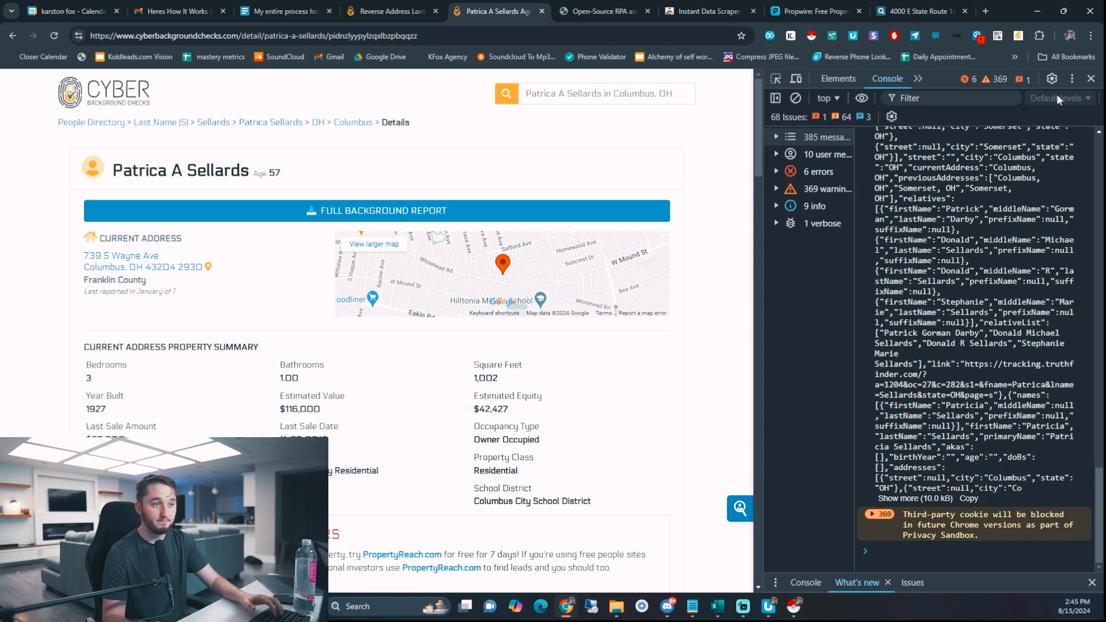
pyautogui.click(1072, 79)
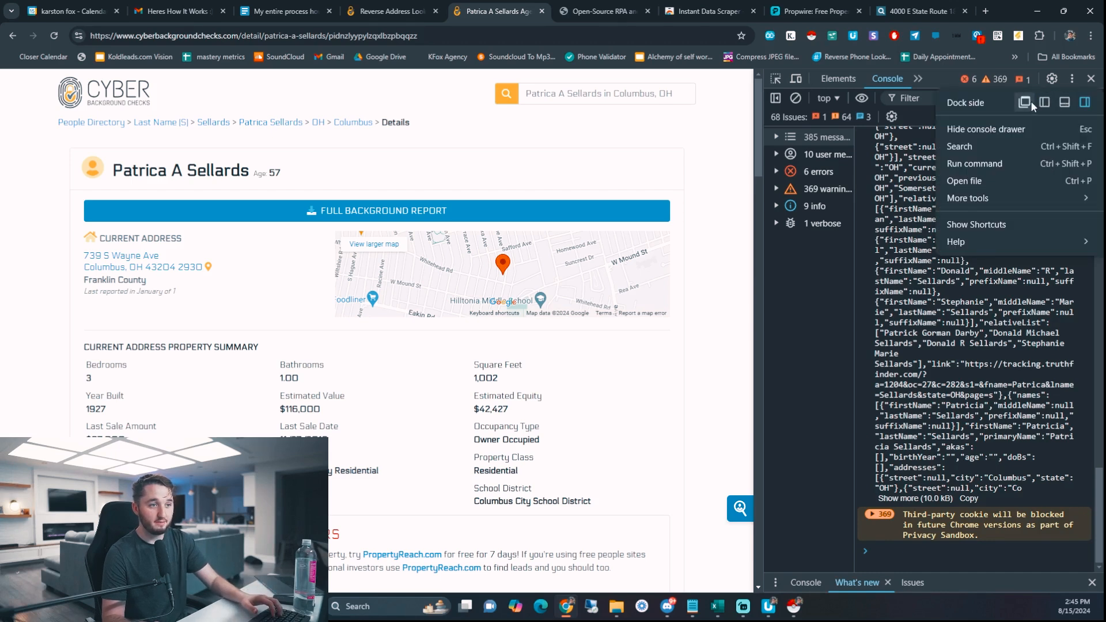
pyautogui.click(1065, 102)
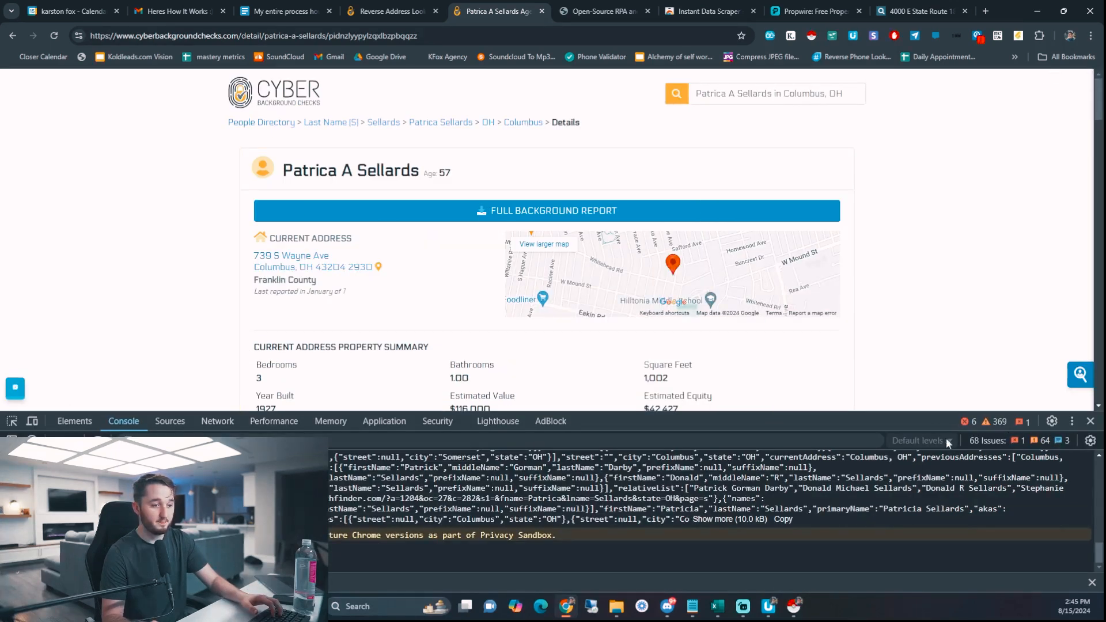
pyautogui.hotkey('ctrl', 'shift', 'd')
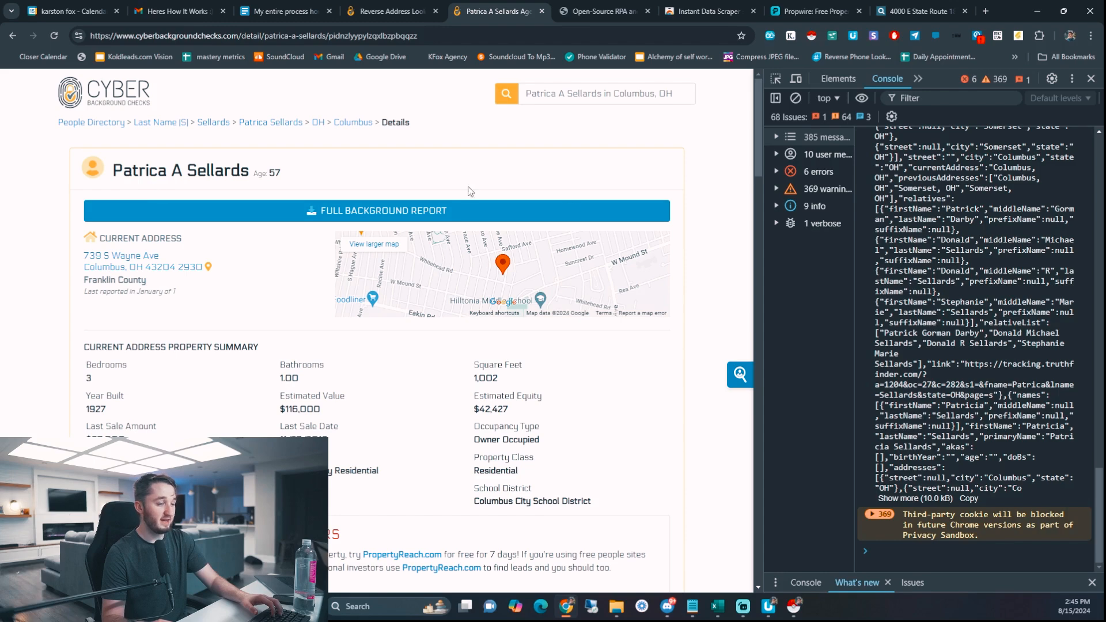
pyautogui.scroll(-9, 433, 330)
pyautogui.scroll(3, 112, 304)
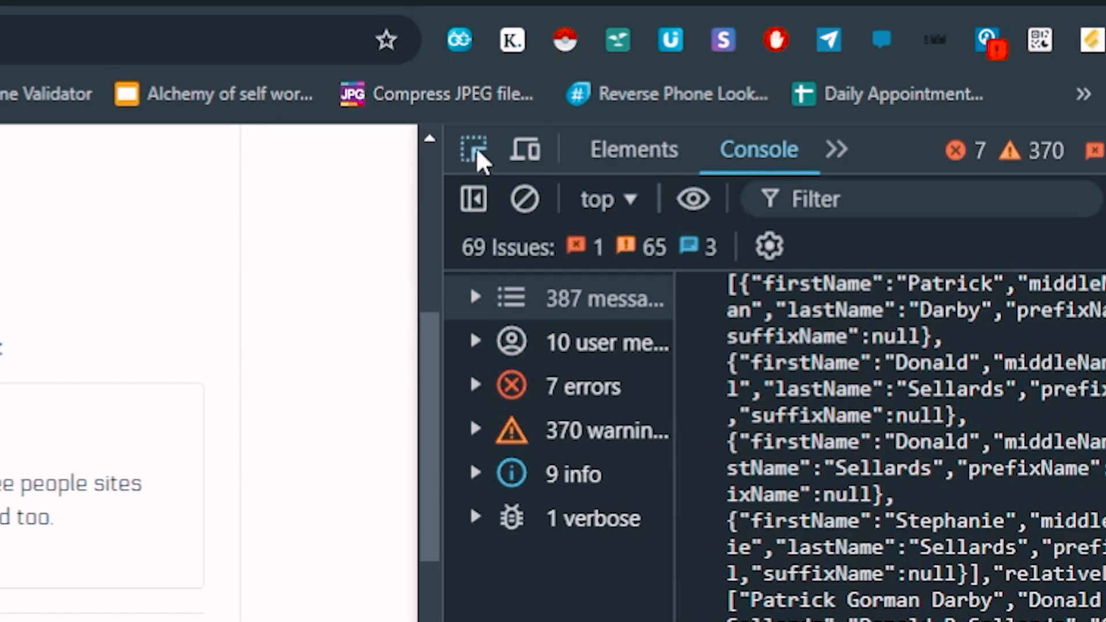
# - Inspect the first phone number's a.phone link and copy its full XPath
pyautogui.click(476, 151)
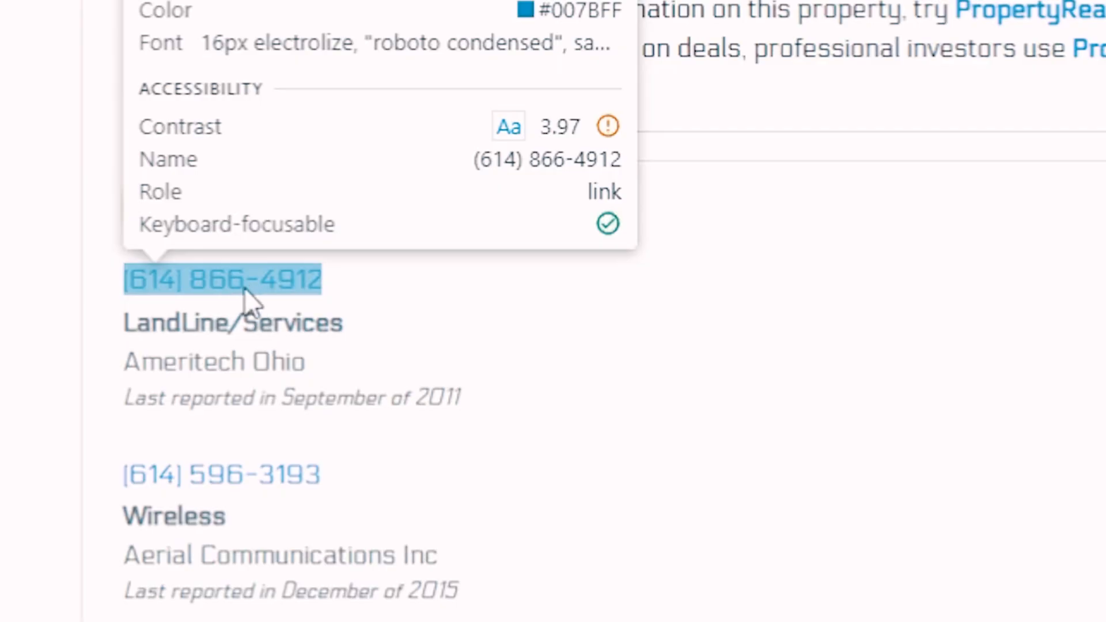
pyautogui.click(106, 306)
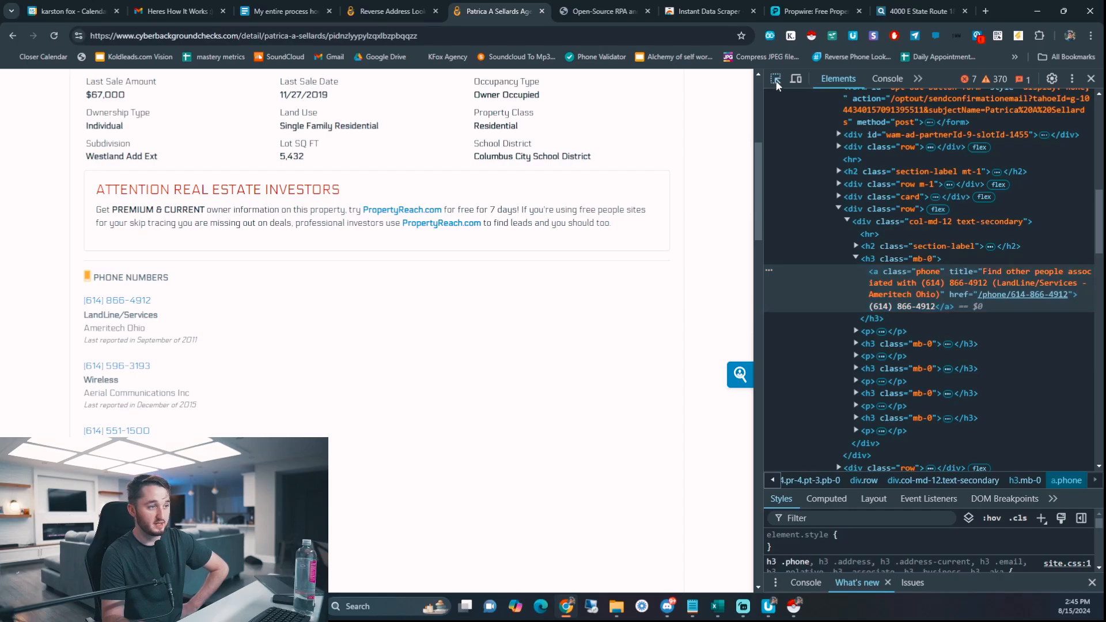
pyautogui.click(776, 80)
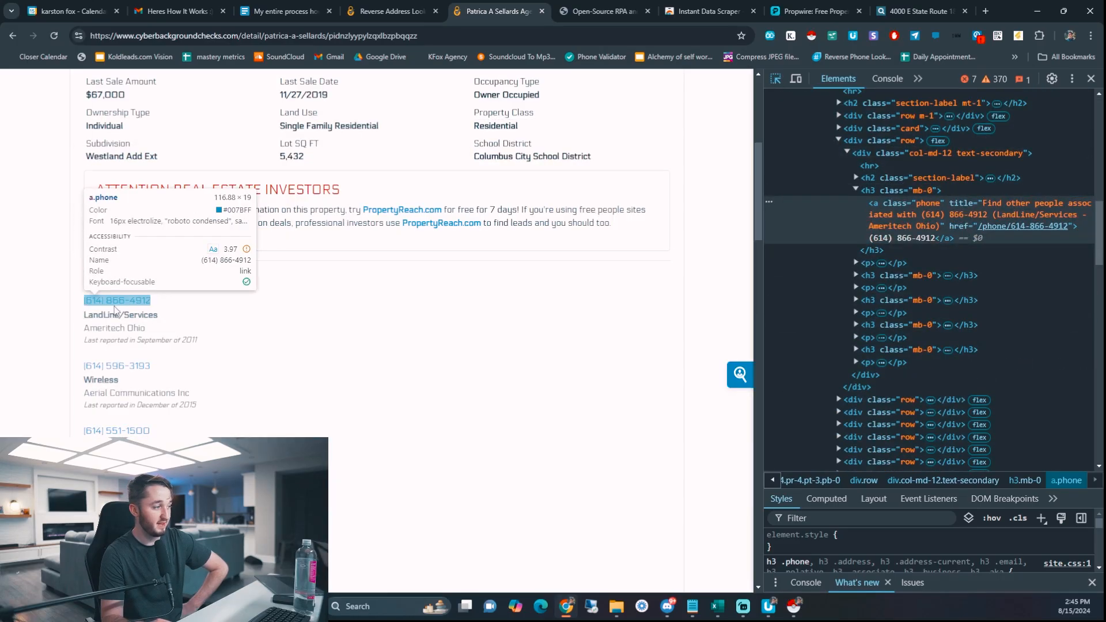
pyautogui.click(117, 305)
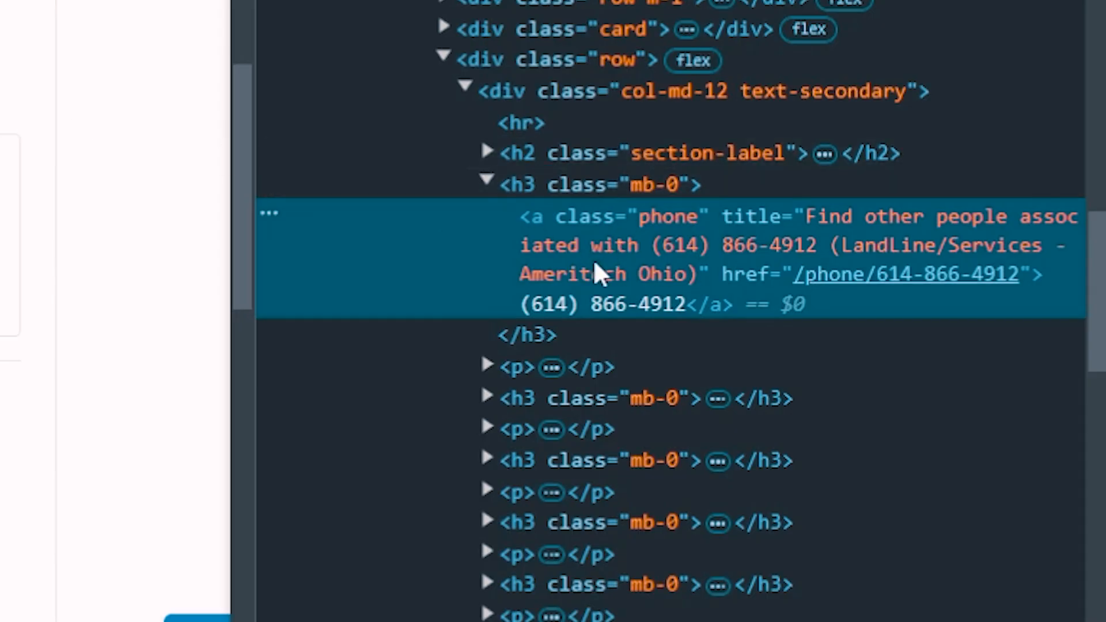
pyautogui.rightClick(579, 249)
pyautogui.click(536, 260)
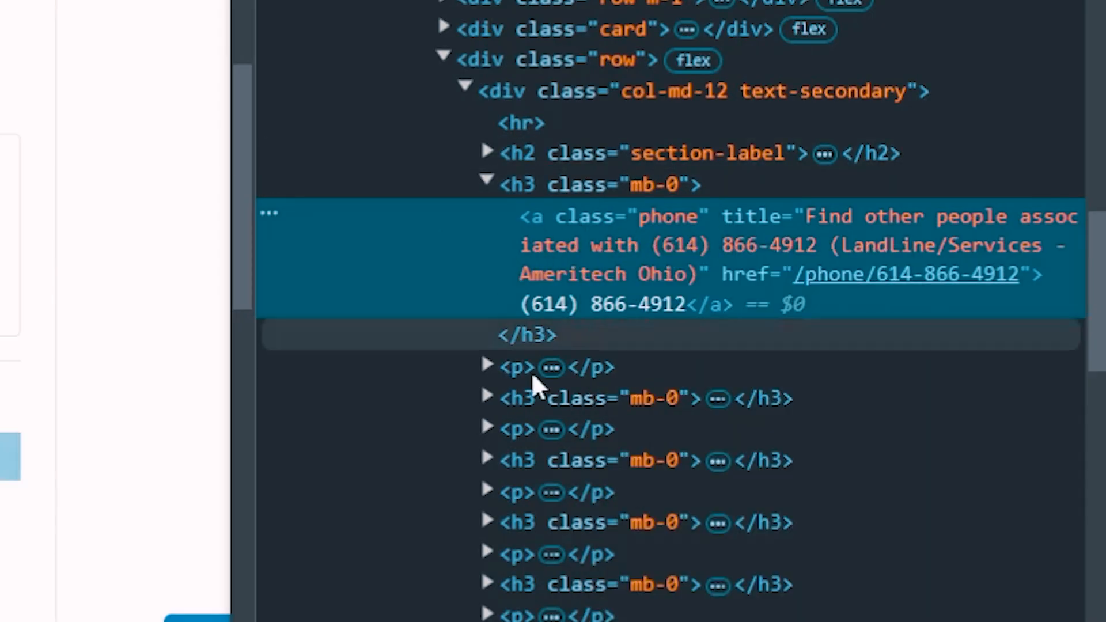
pyautogui.rightClick(579, 271)
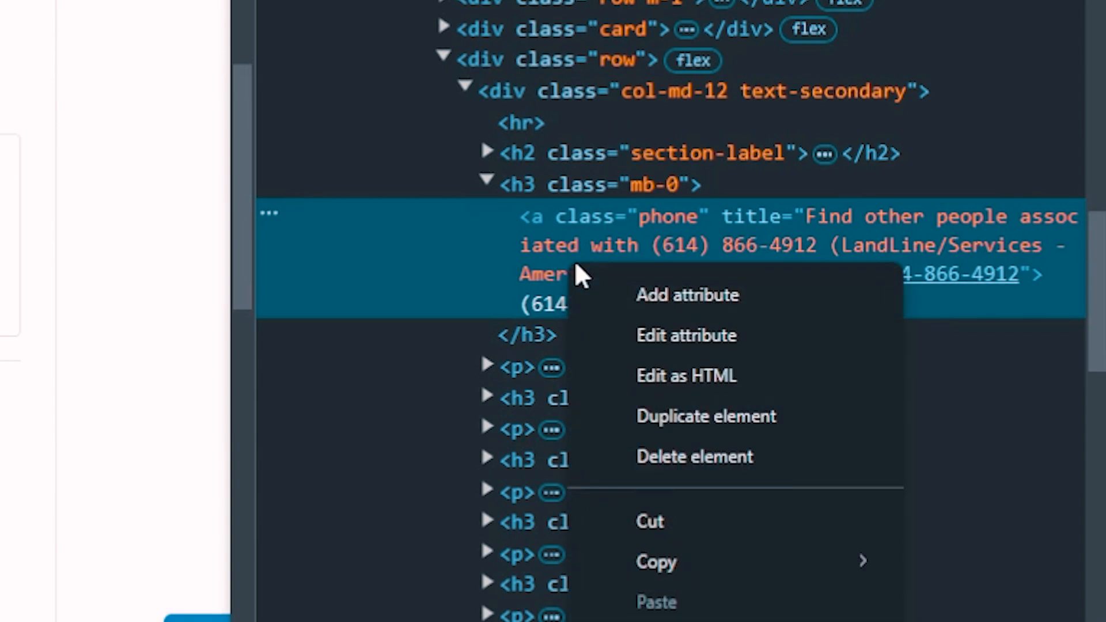
pyautogui.moveTo(686, 574)
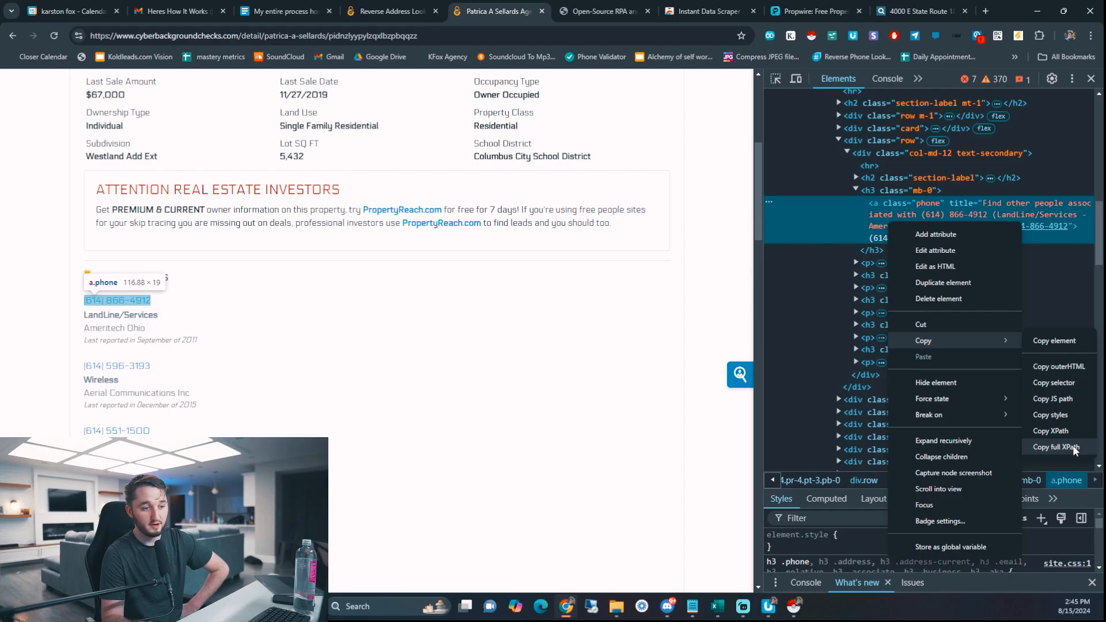
pyautogui.click(1032, 474)
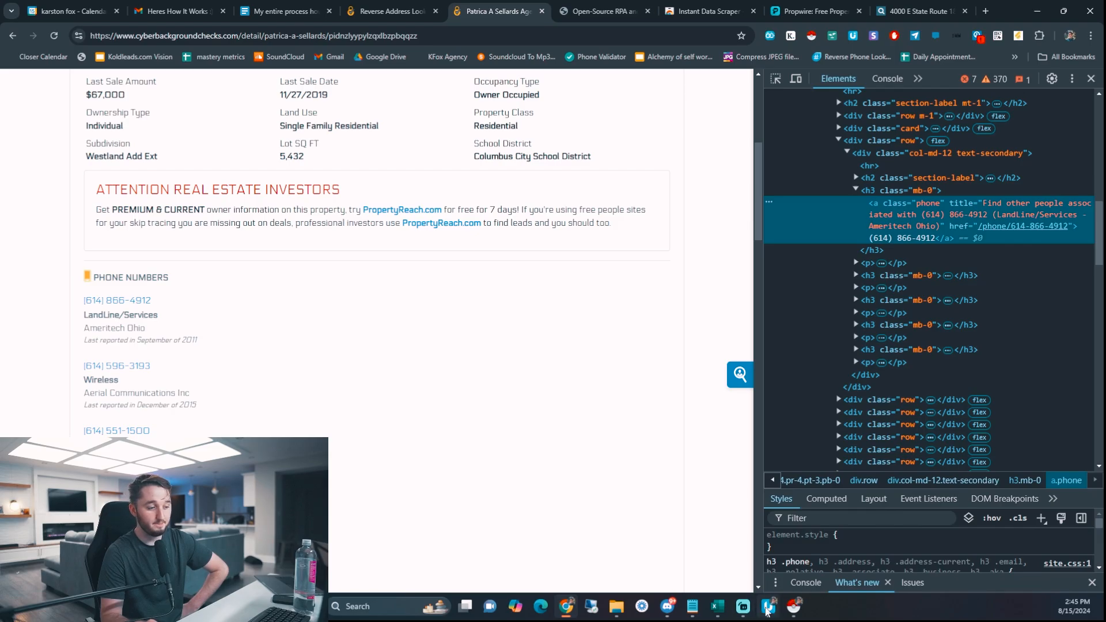
# - Try pasting the phone link XPath into the name step's target, then restore its original target
pyautogui.click(767, 608)
pyautogui.tripleClick(411, 328)
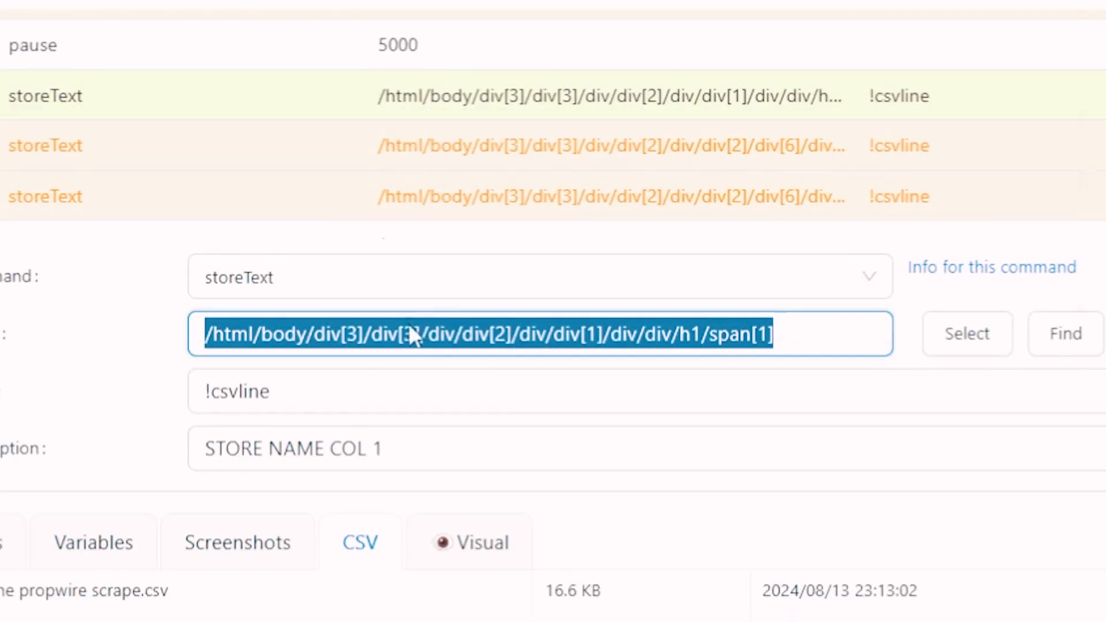
pyautogui.rightClick(410, 324)
pyautogui.click(501, 1)
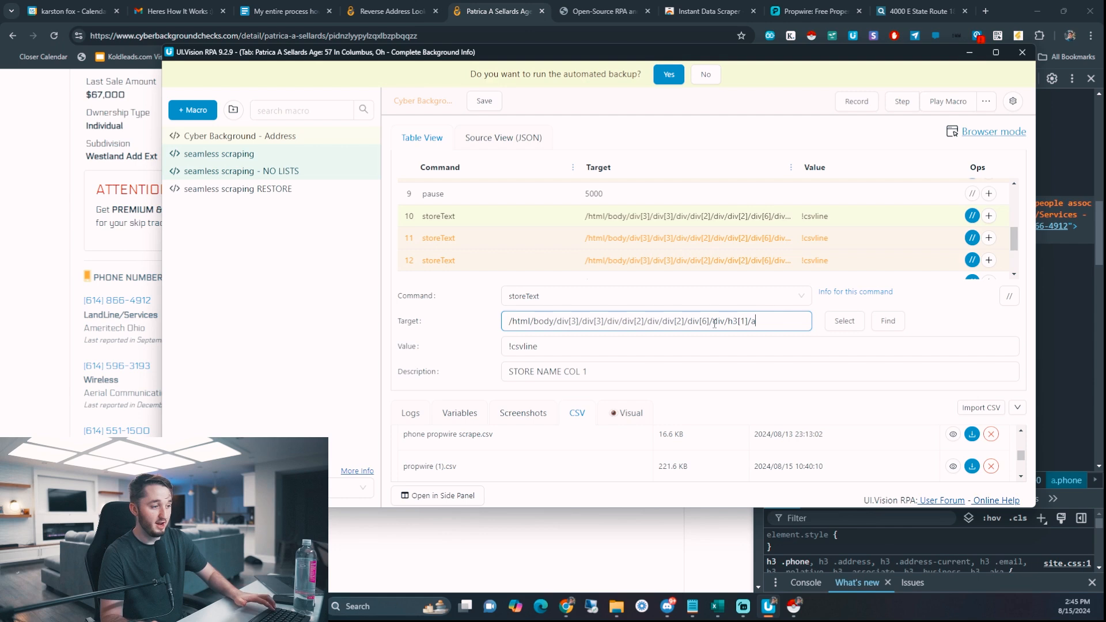
pyautogui.hotkey('ctrl', 'z')
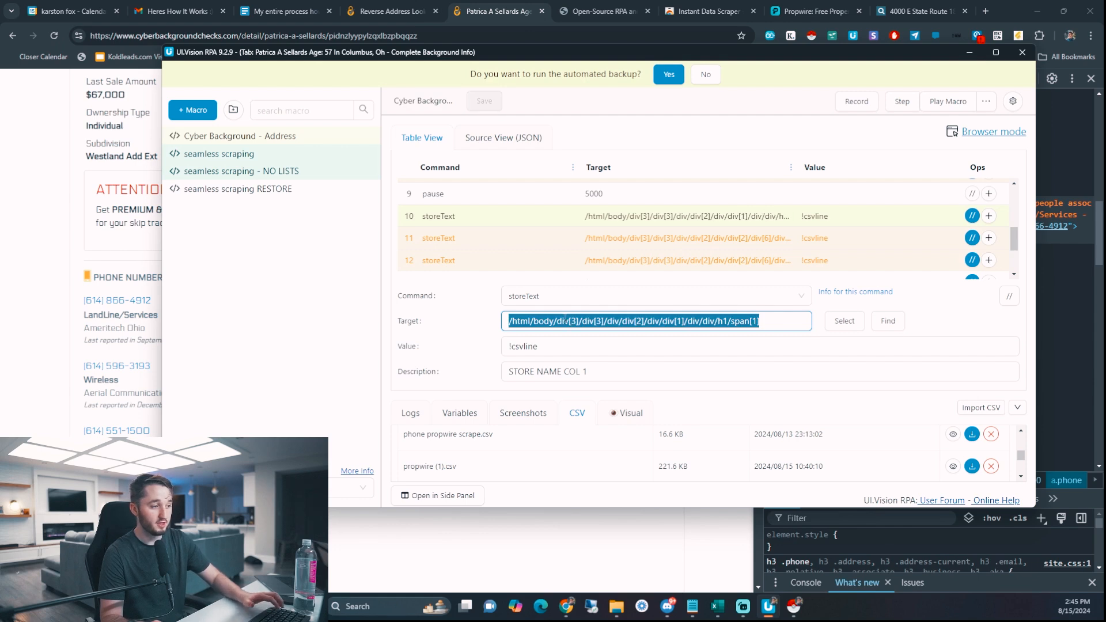
pyautogui.rightClick(566, 321)
pyautogui.click(614, 105)
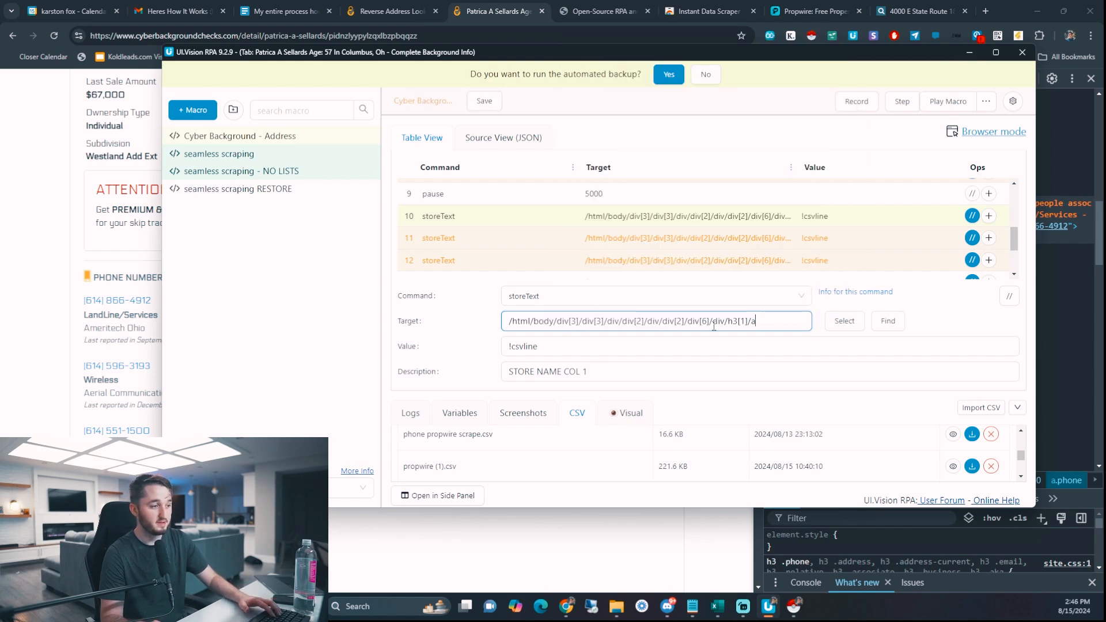
pyautogui.click(521, 241)
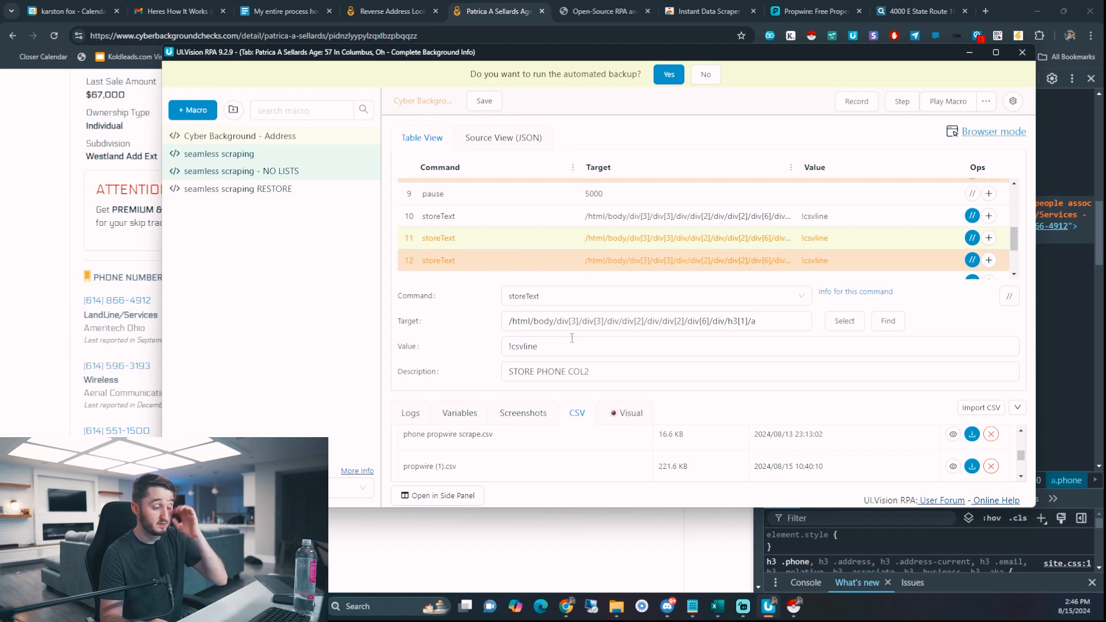
pyautogui.click(510, 217)
pyautogui.hotkey('ctrl', 'z')
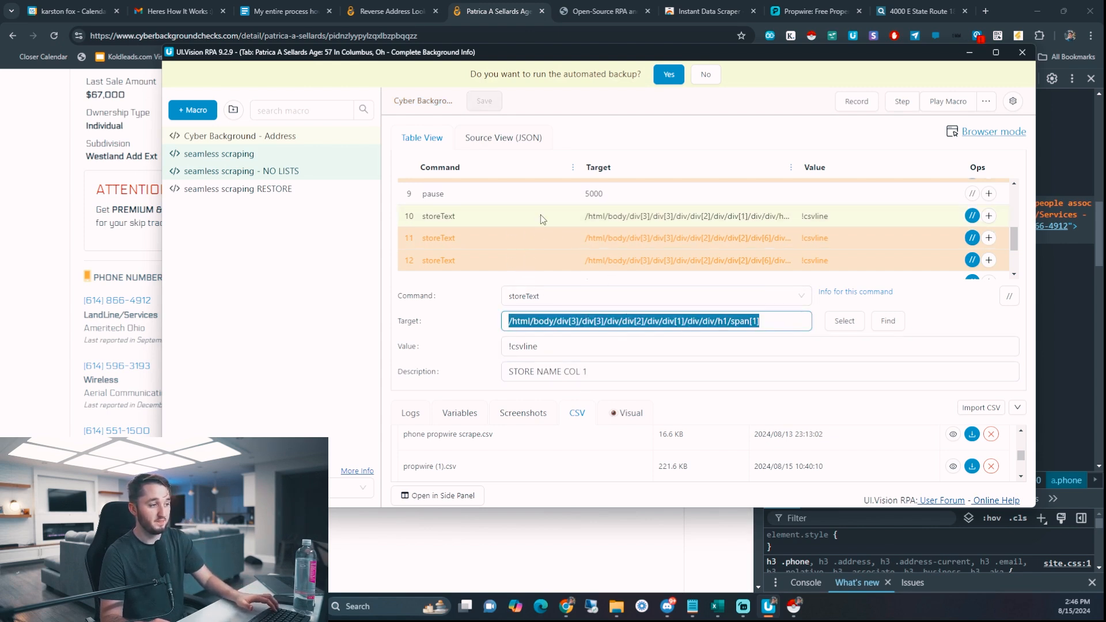
# - Review the target XPaths of the STORE PHONE COL2 and STORE PHONE TYPE COL3 steps
pyautogui.click(525, 238)
pyautogui.click(636, 328)
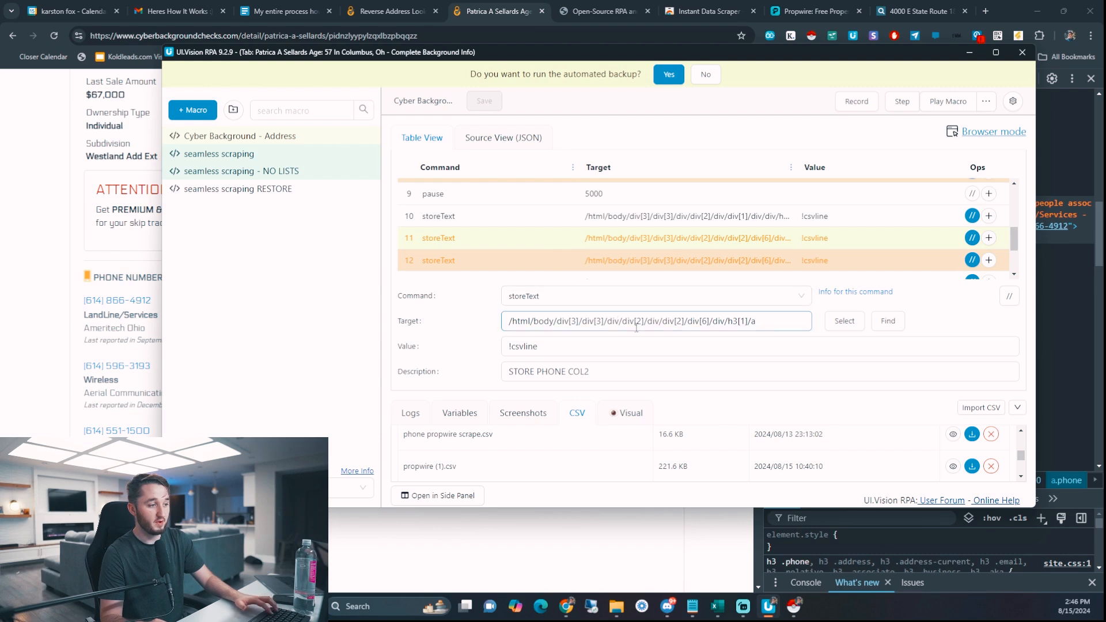
pyautogui.hotkey('ctrl', 'a')
pyautogui.moveTo(757, 321); pyautogui.dragTo(478, 324)
pyautogui.click(525, 263)
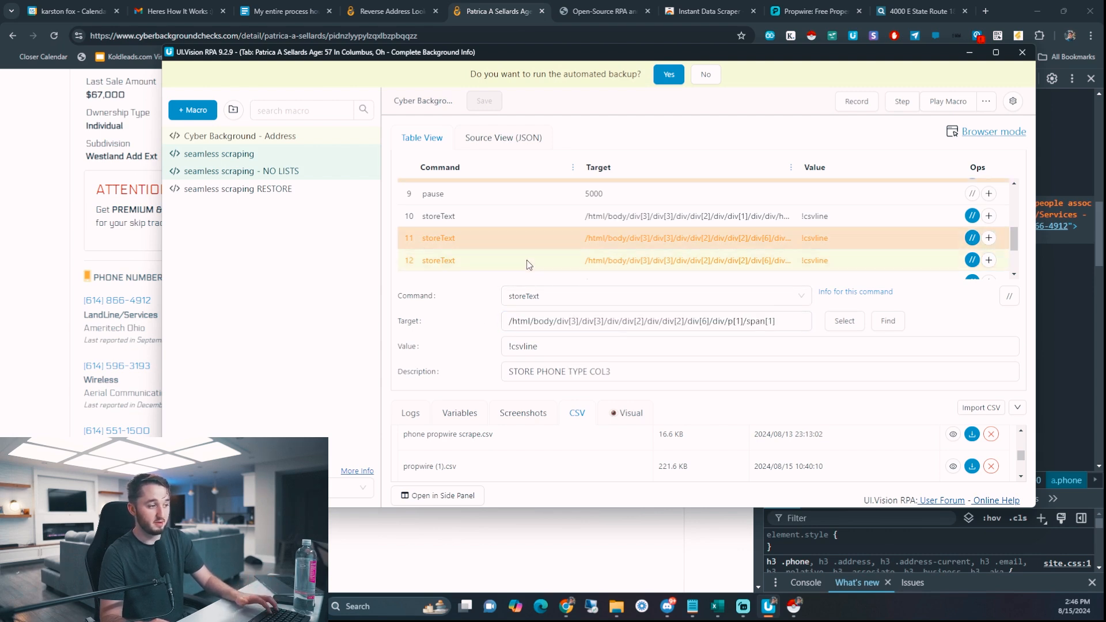
pyautogui.moveTo(510, 325); pyautogui.dragTo(571, 324)
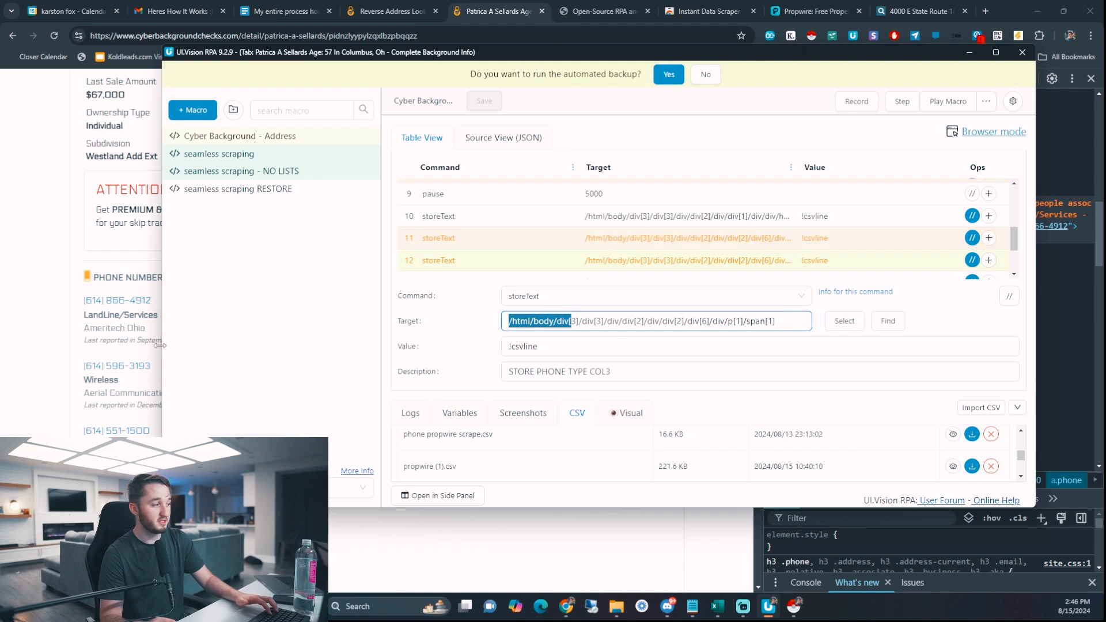
# - Inspect the LandLine/Services phone type label on the page and copy its XPath
pyautogui.click(65, 334)
pyautogui.click(777, 79)
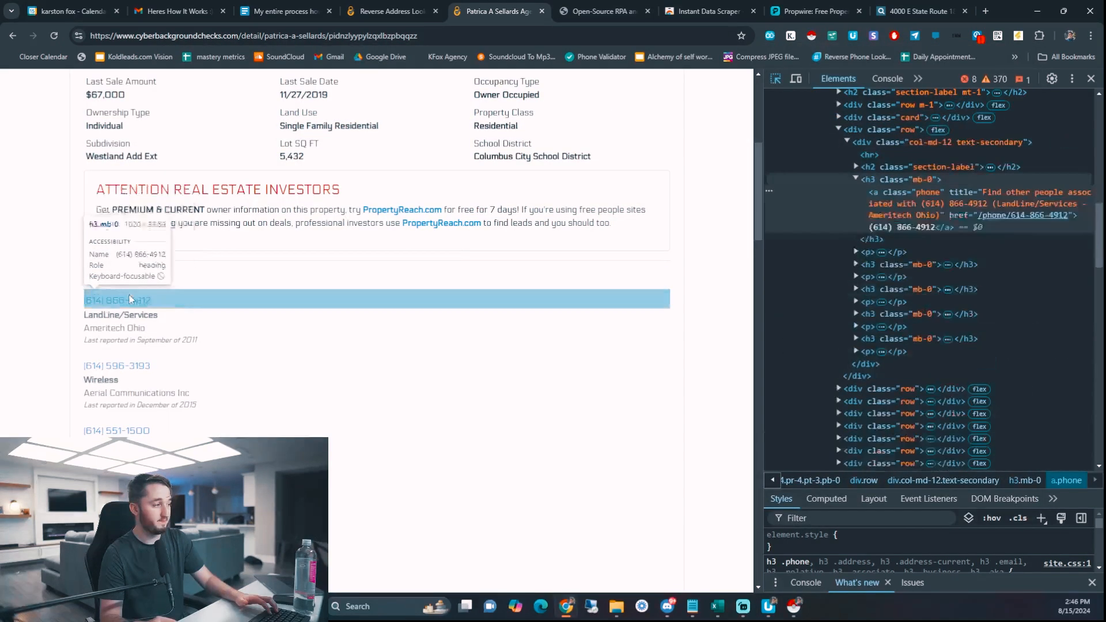
pyautogui.click(119, 318)
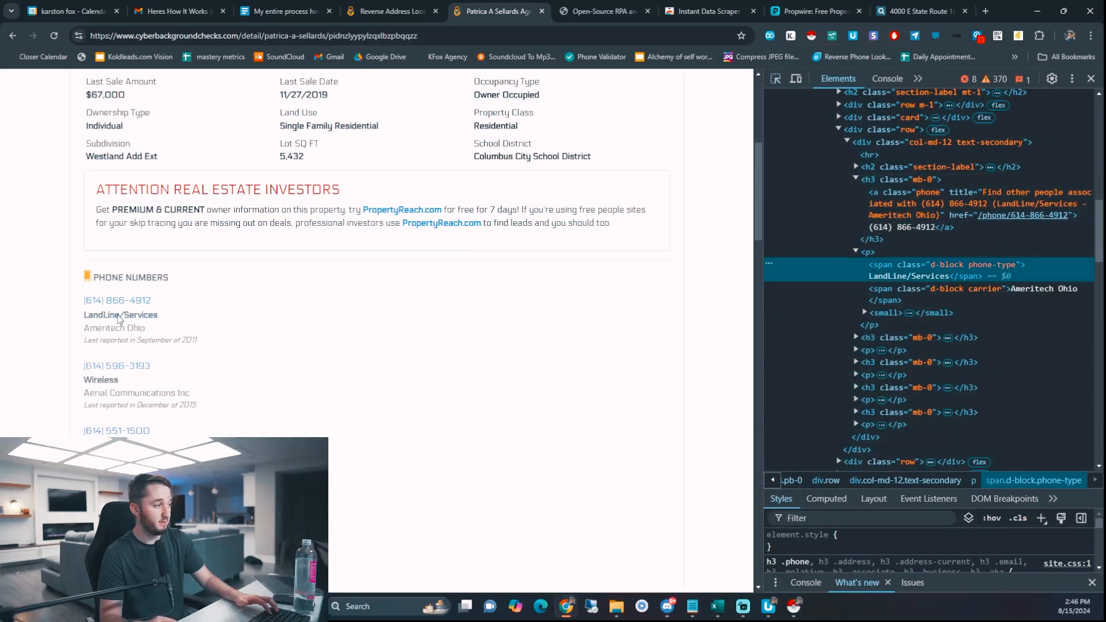
pyautogui.rightClick(893, 276)
pyautogui.moveTo(933, 374)
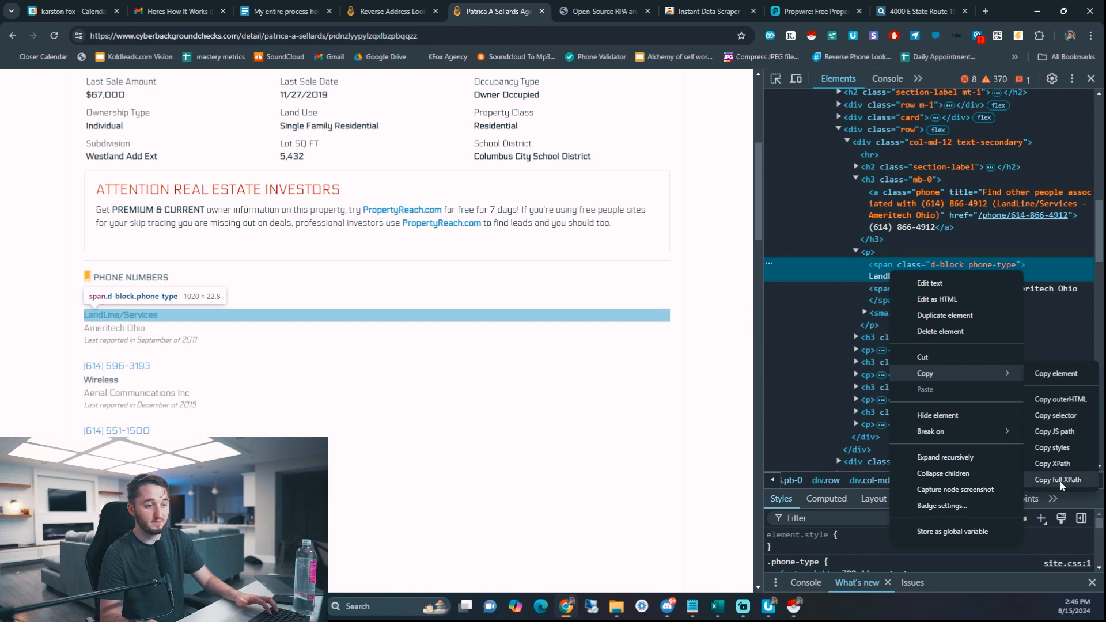
pyautogui.click(1037, 481)
# - Paste the phone-type XPath into the STORE PHONE TYPE COL3 step's target
pyautogui.click(769, 607)
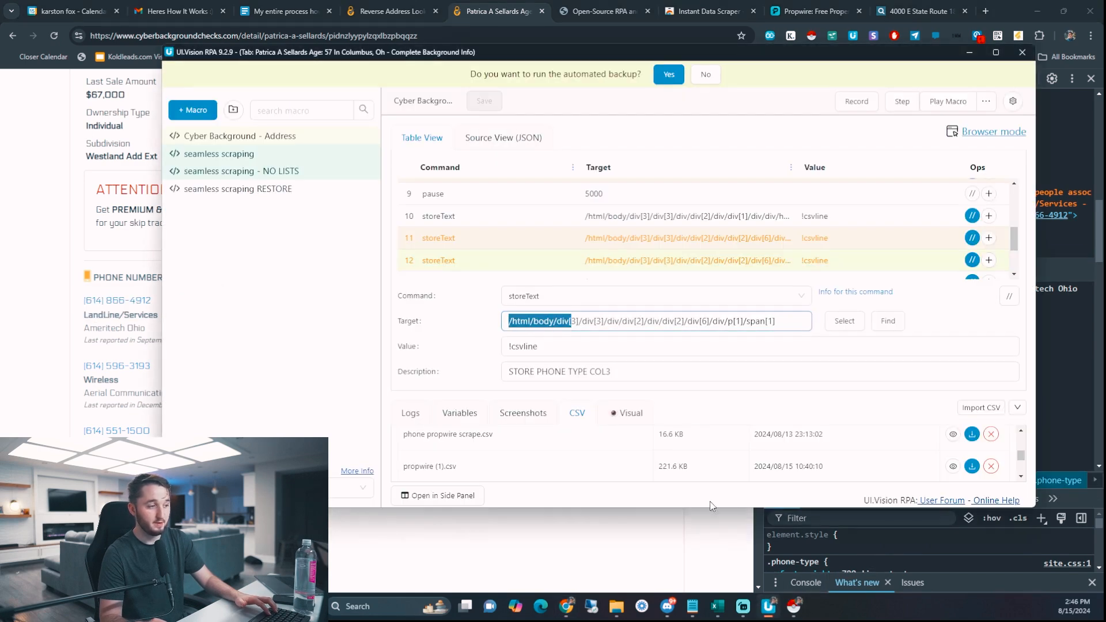
pyautogui.click(482, 269)
pyautogui.tripleClick(550, 319)
pyautogui.hotkey('ctrl', 'v')
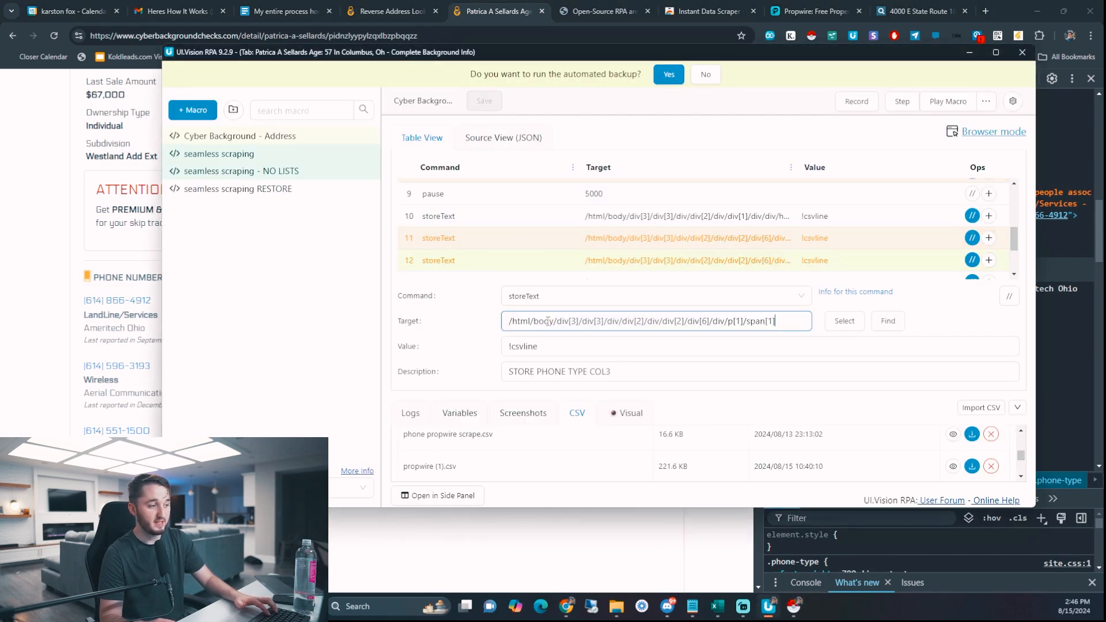
pyautogui.hotkey('ctrl', 'a')
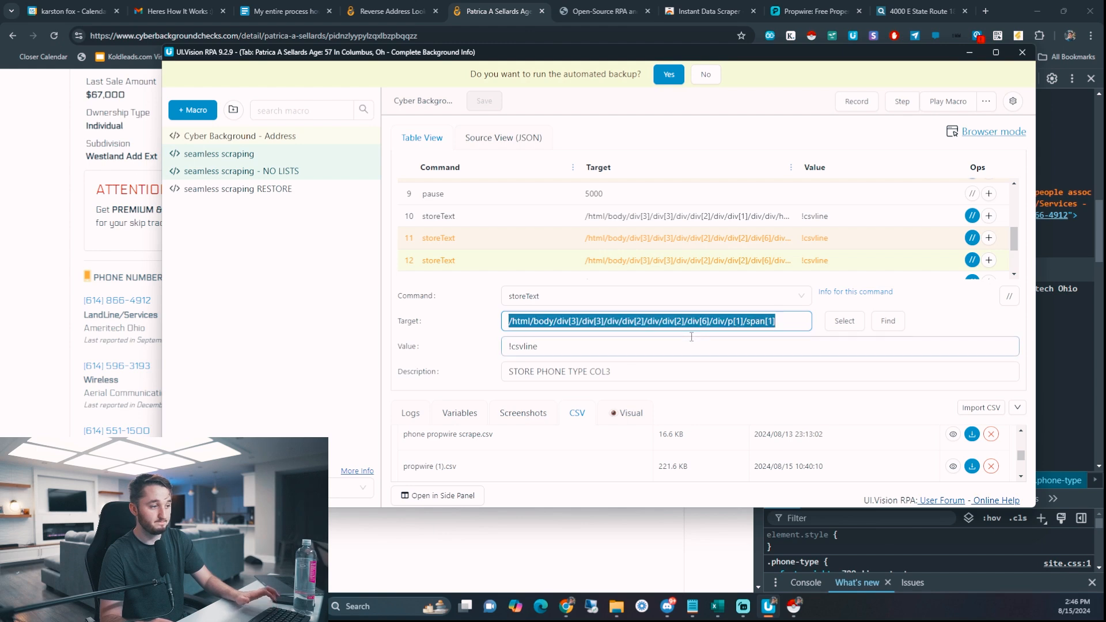
pyautogui.scroll(1, 668, 237)
pyautogui.scroll(2, 667, 237)
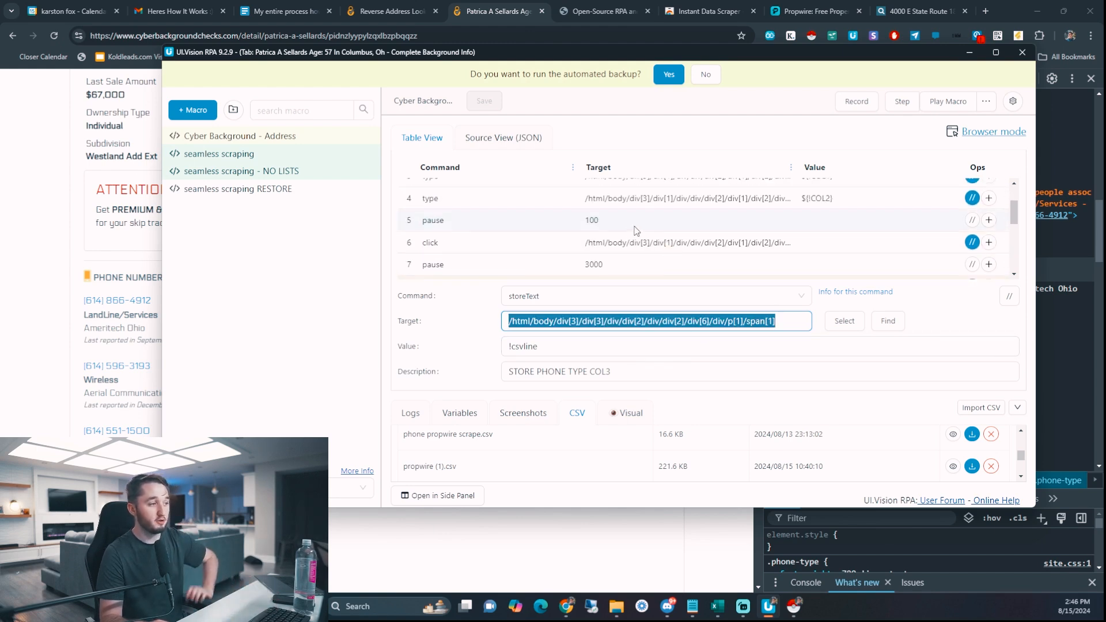
pyautogui.scroll(-1, 637, 229)
# - Open step 8, the View Details click step, and review its description
pyautogui.click(478, 236)
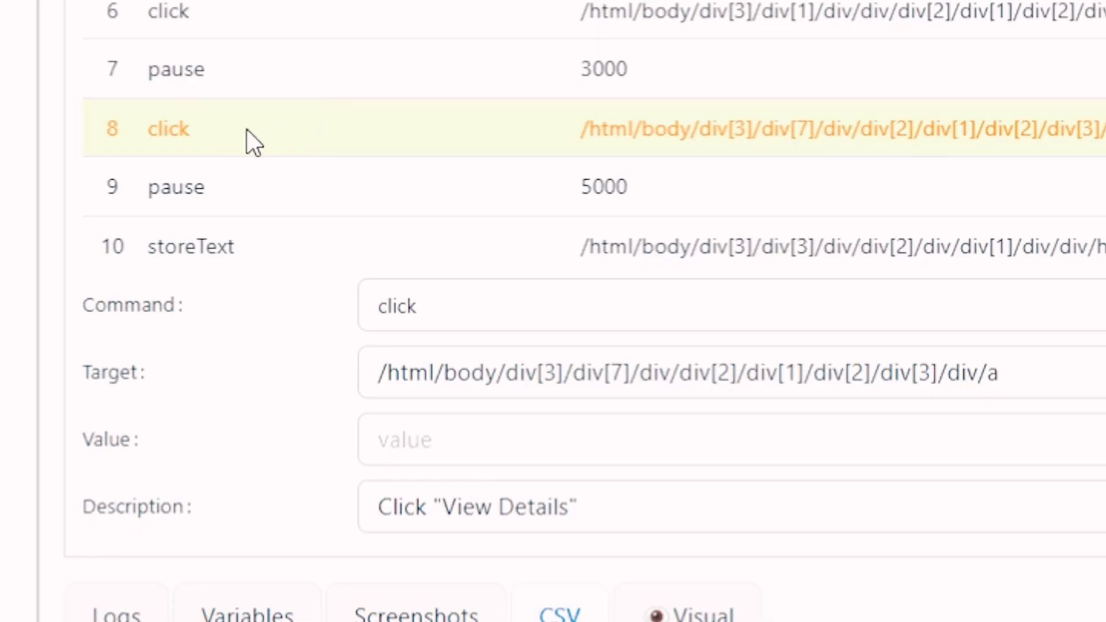
pyautogui.click(540, 373)
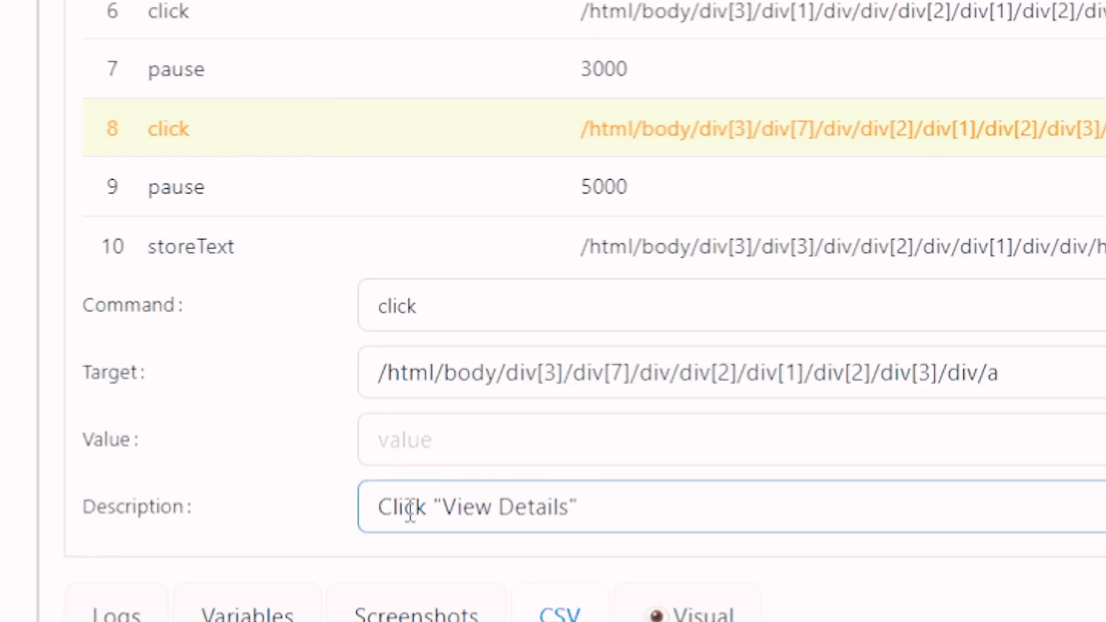
pyautogui.moveTo(442, 507); pyautogui.dragTo(592, 506)
pyautogui.click(630, 508)
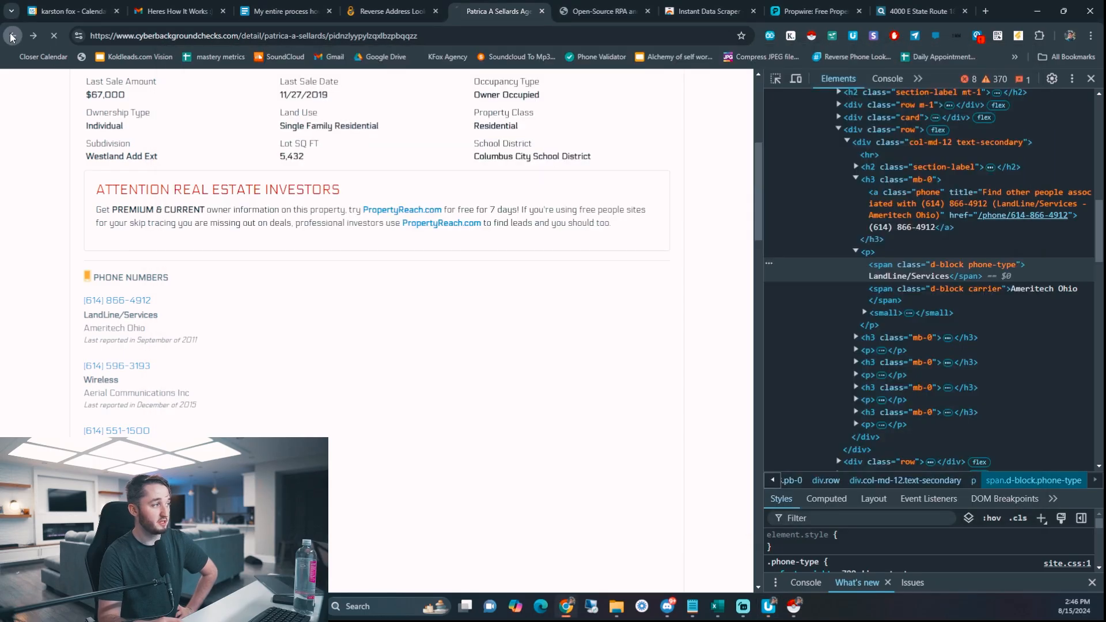
pyautogui.click(11, 36)
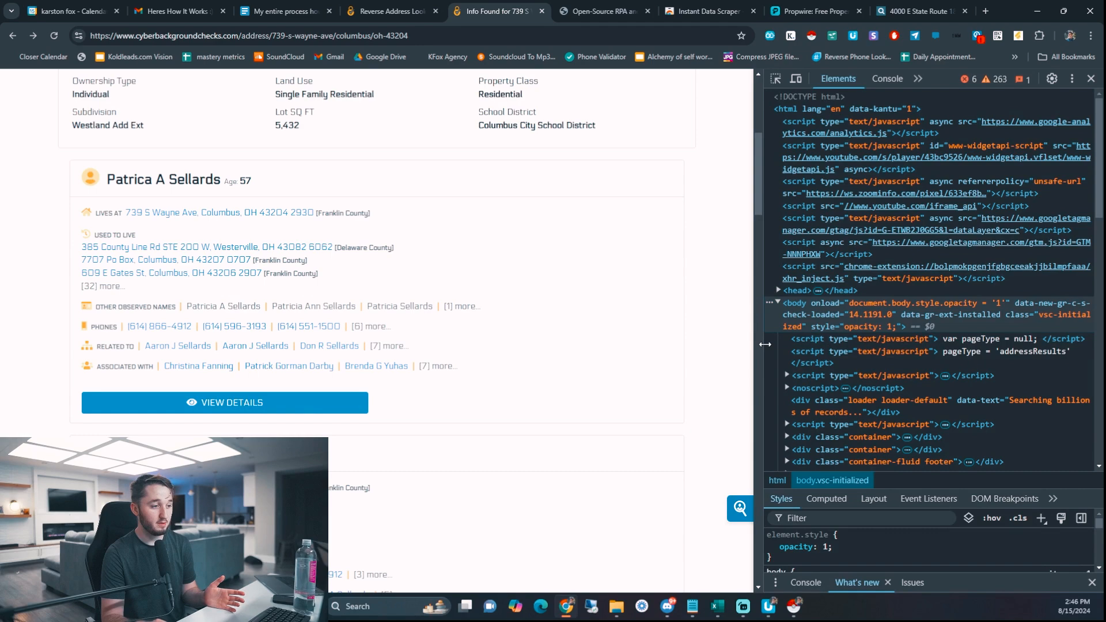
pyautogui.moveTo(765, 345); pyautogui.dragTo(812, 339)
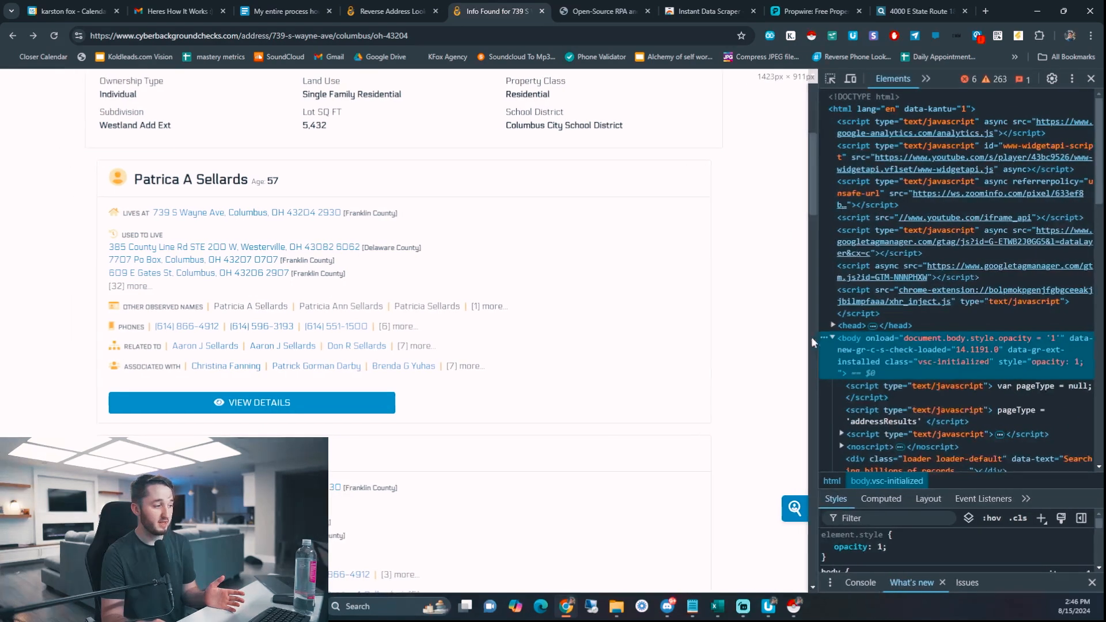
pyautogui.scroll(3, 279, 386)
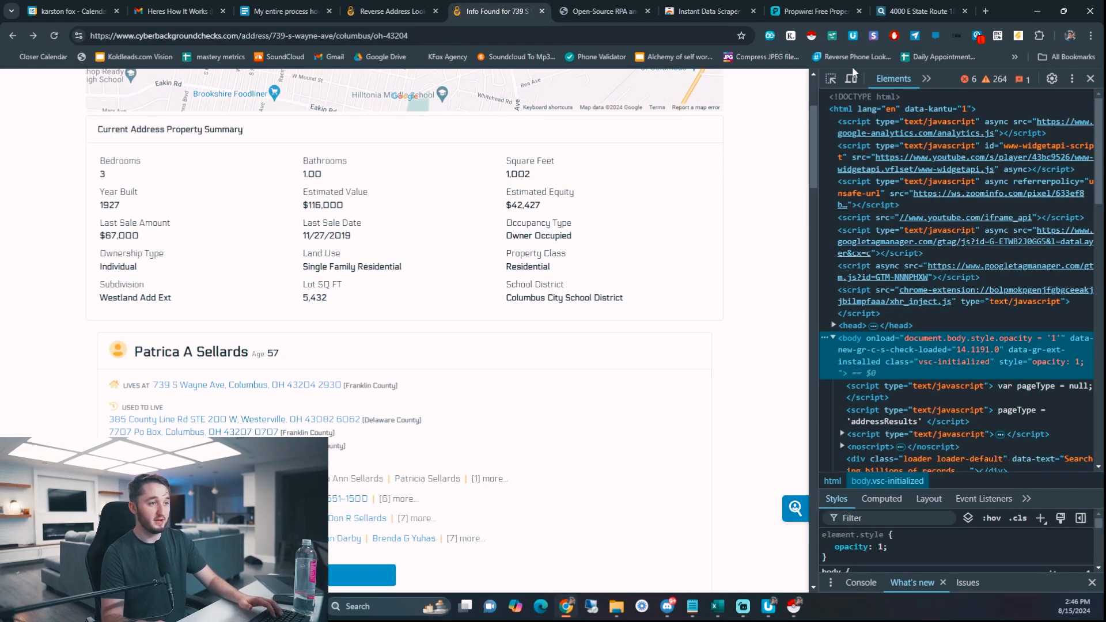
pyautogui.scroll(-2, 279, 386)
pyautogui.hotkey('ctrl', 'shift', 'c')
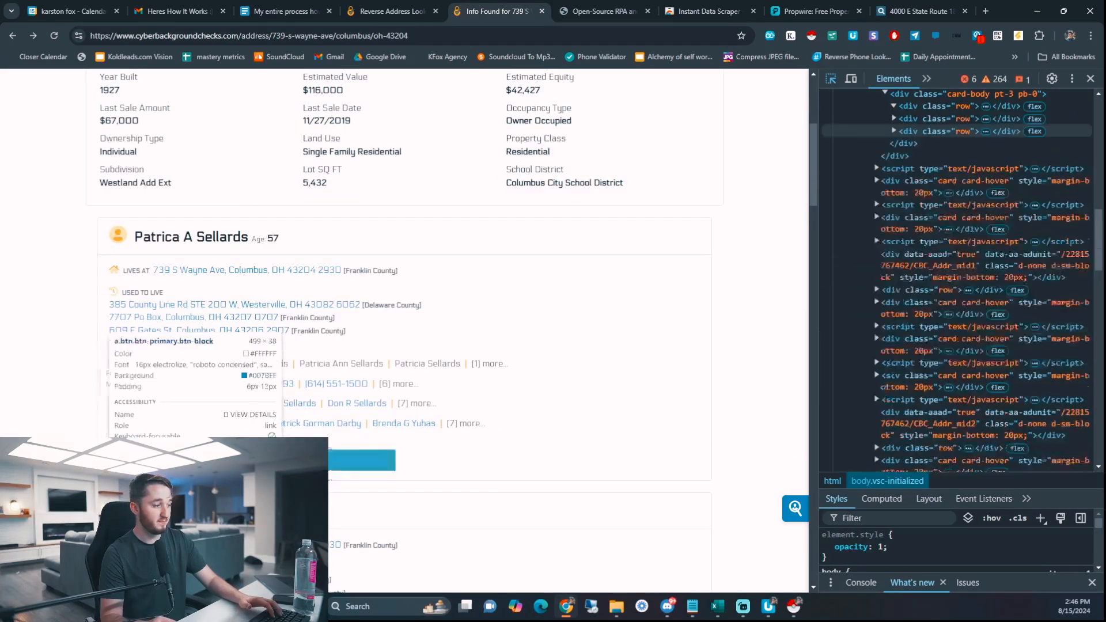
pyautogui.click(357, 460)
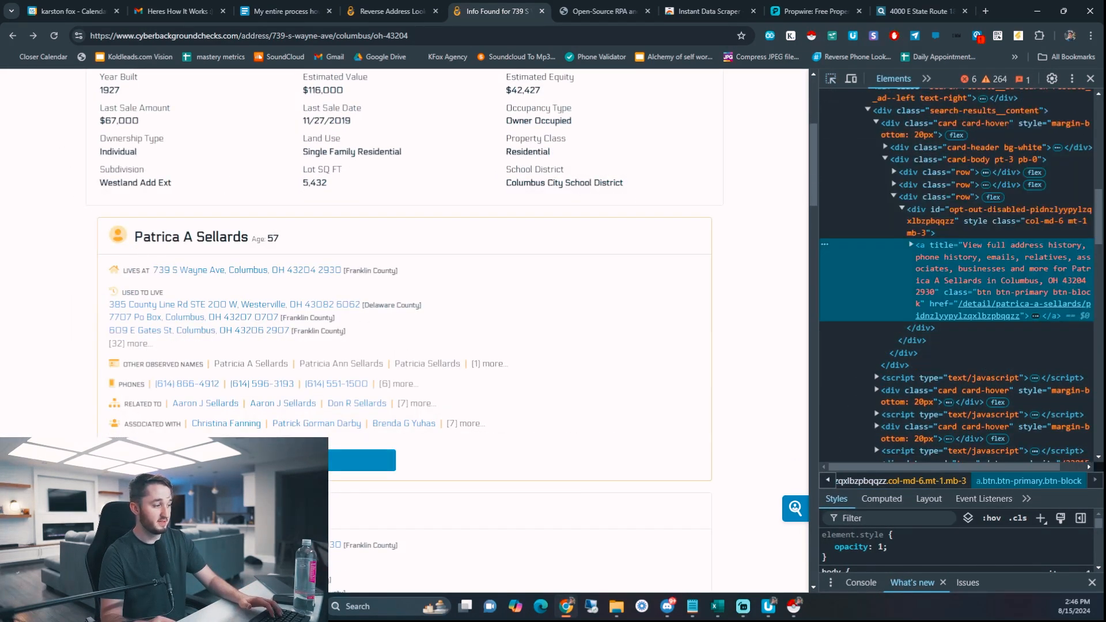
pyautogui.rightClick(934, 267)
pyautogui.moveTo(974, 383)
pyautogui.click(890, 490)
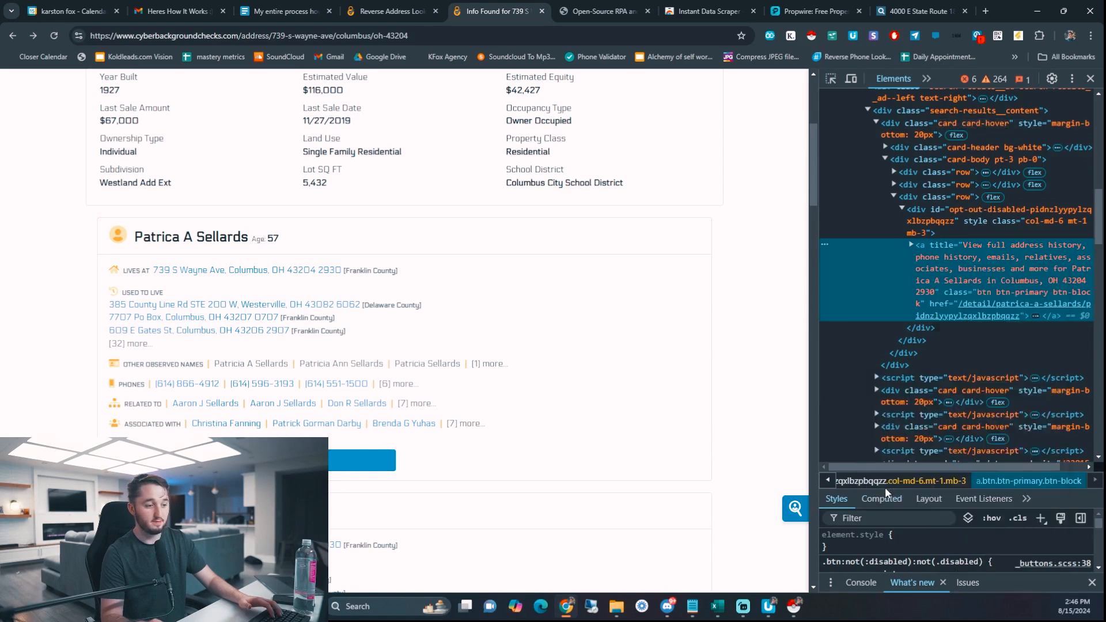
# - Select step 8's target XPath to compare it, then minimize the macro editor
pyautogui.click(768, 606)
pyautogui.click(564, 321)
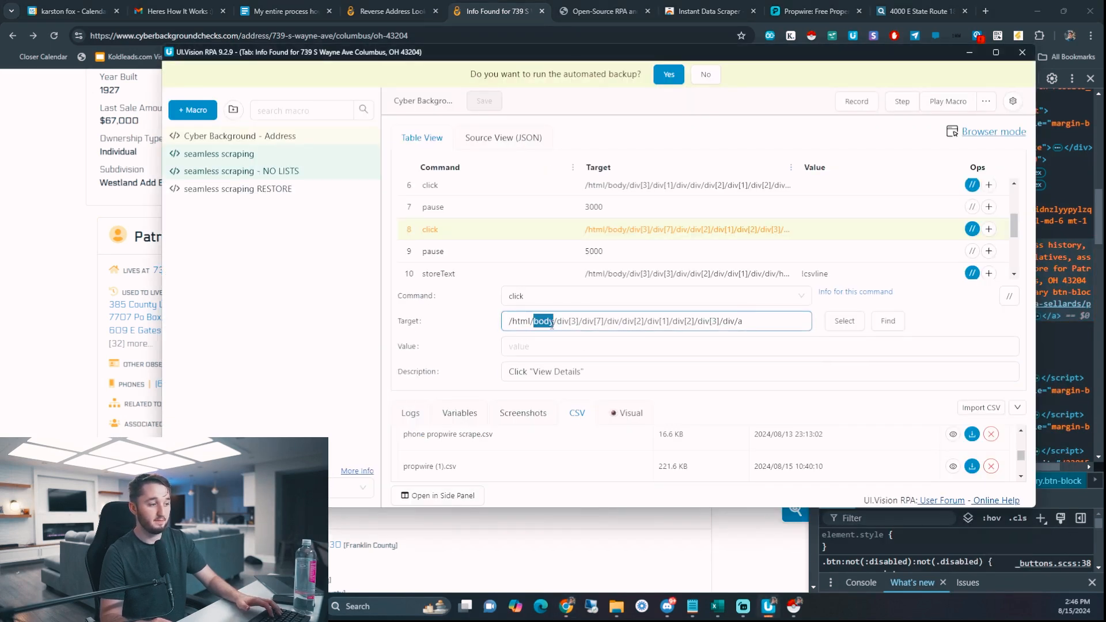
pyautogui.hotkey('ctrl', 'a')
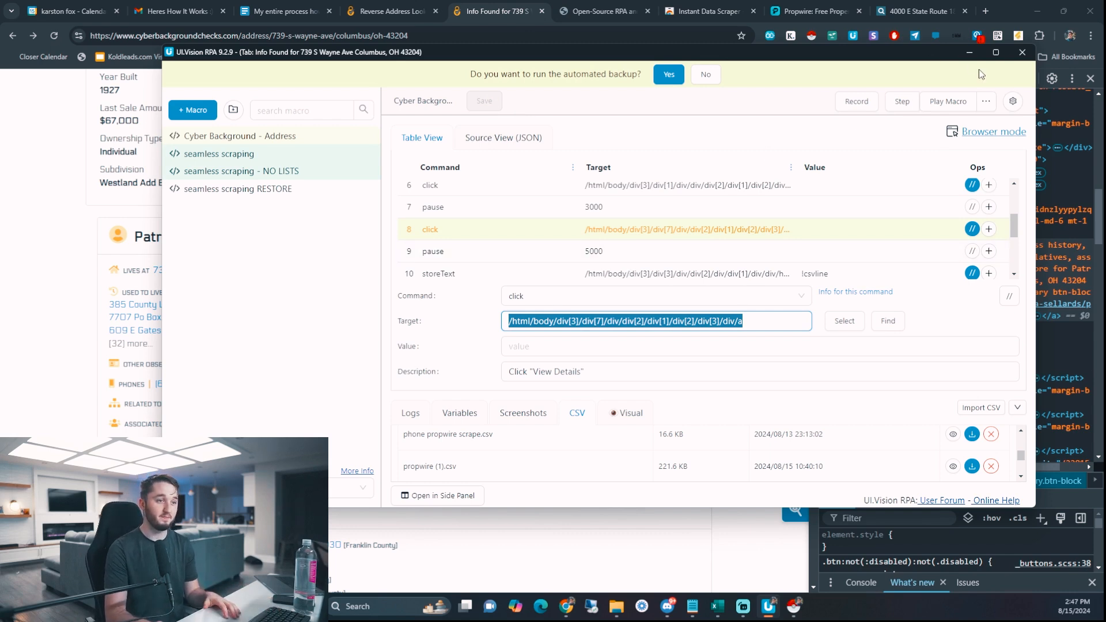
pyautogui.click(970, 52)
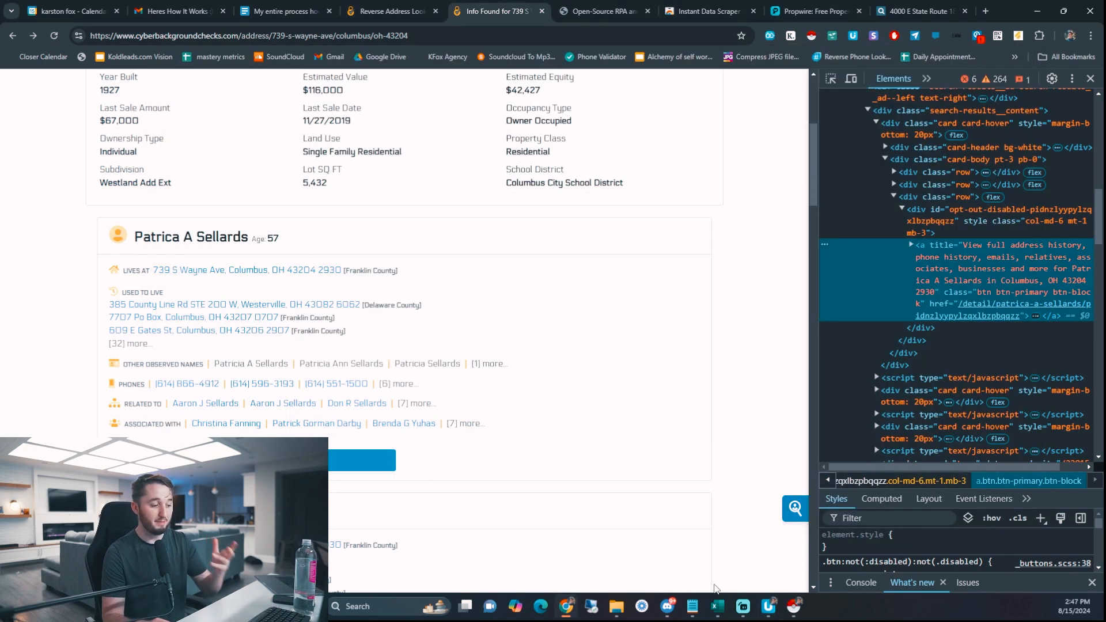
# - Scroll through the phone propwire scrape 2 rows in Excel, then reopen UI.Vision's playback options
pyautogui.hotkey('alt', 'Tab')
pyautogui.scroll(-20, 341, 378)
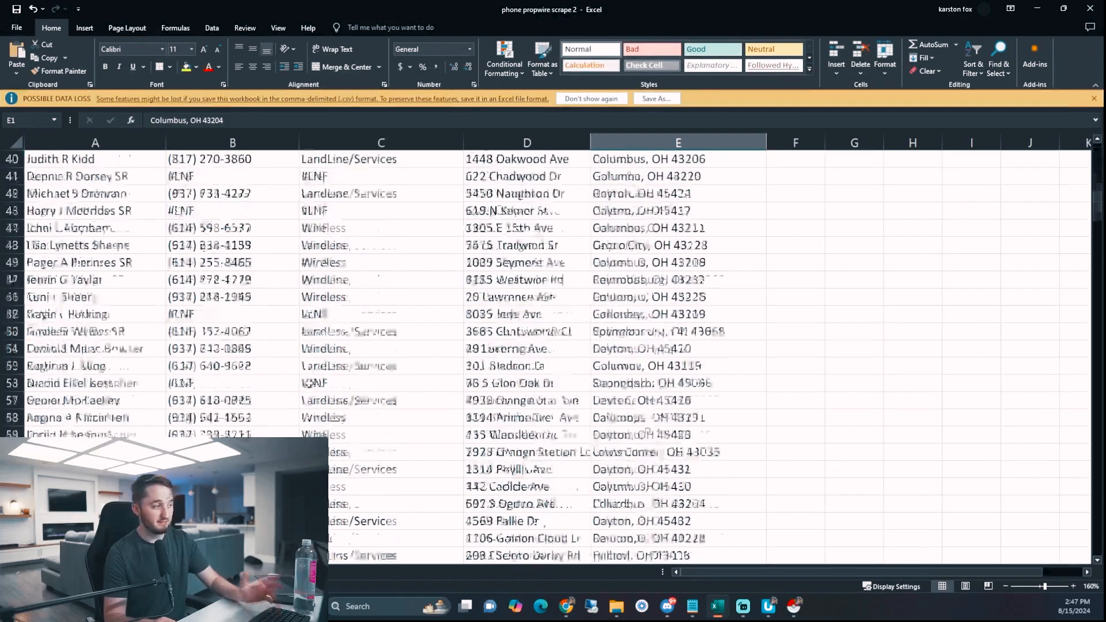
pyautogui.scroll(4, 305, 385)
pyautogui.scroll(2, 305, 384)
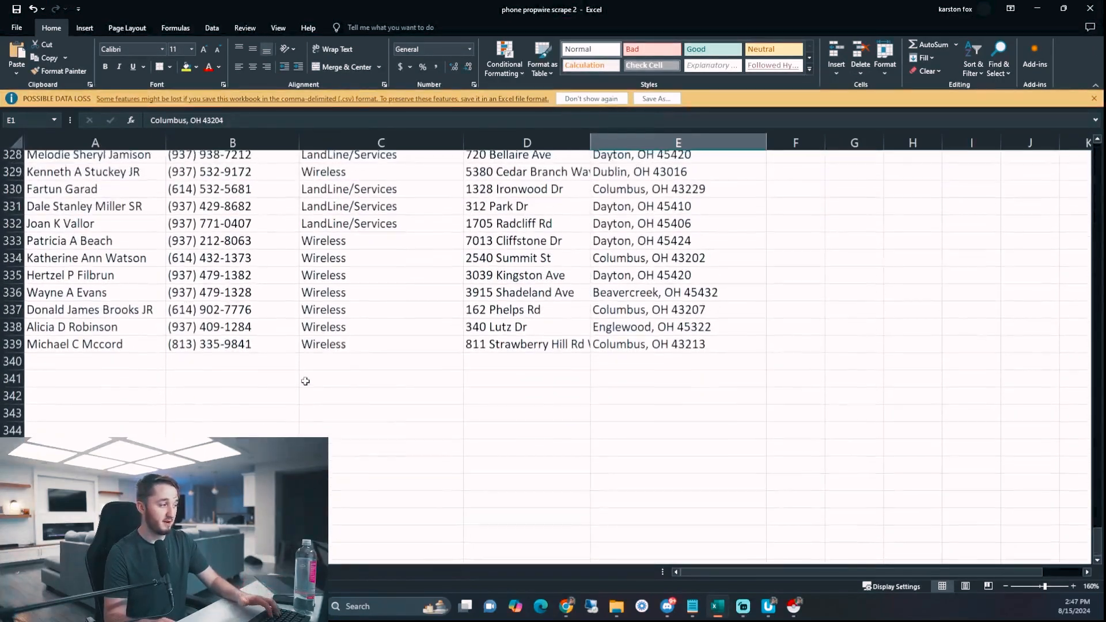
pyautogui.moveTo(88, 347); pyautogui.dragTo(612, 213)
pyautogui.scroll(6, 609, 316)
pyautogui.scroll(20, 610, 316)
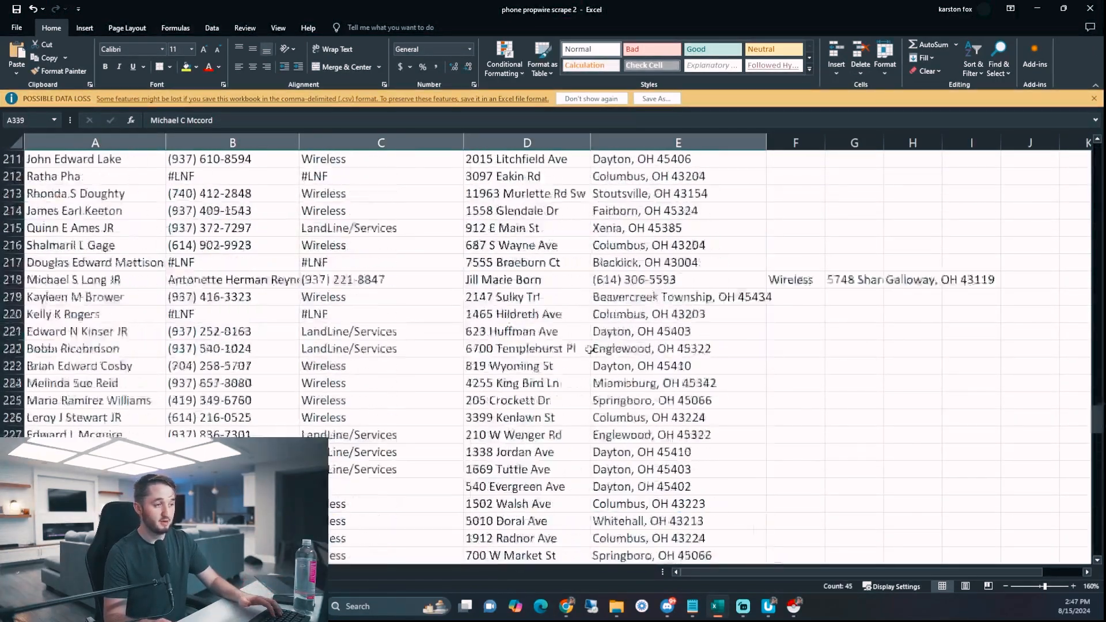
pyautogui.click(1035, 10)
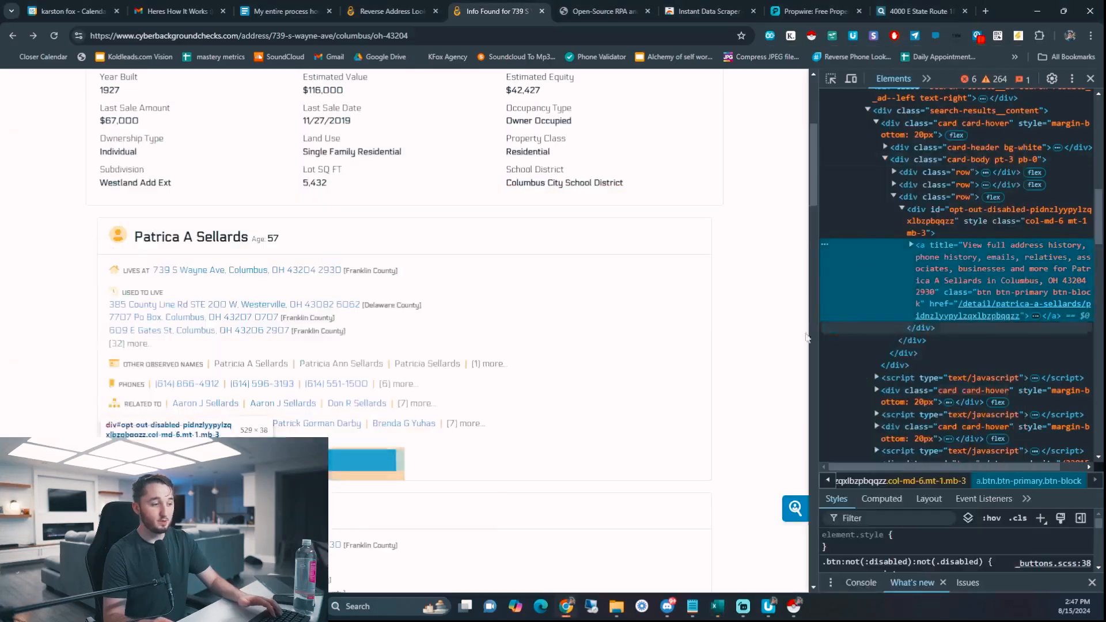
pyautogui.click(769, 606)
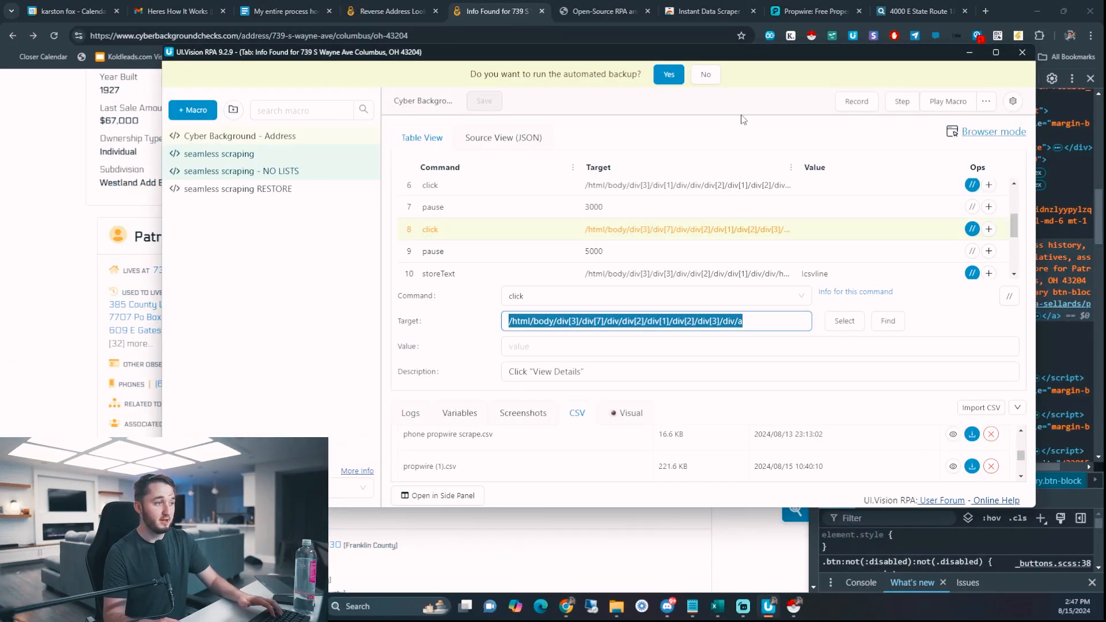
pyautogui.click(986, 102)
# - Try 60 as the page-load timeout and switch command interval to Medium, then back to Fast (no delay)
pyautogui.click(1013, 102)
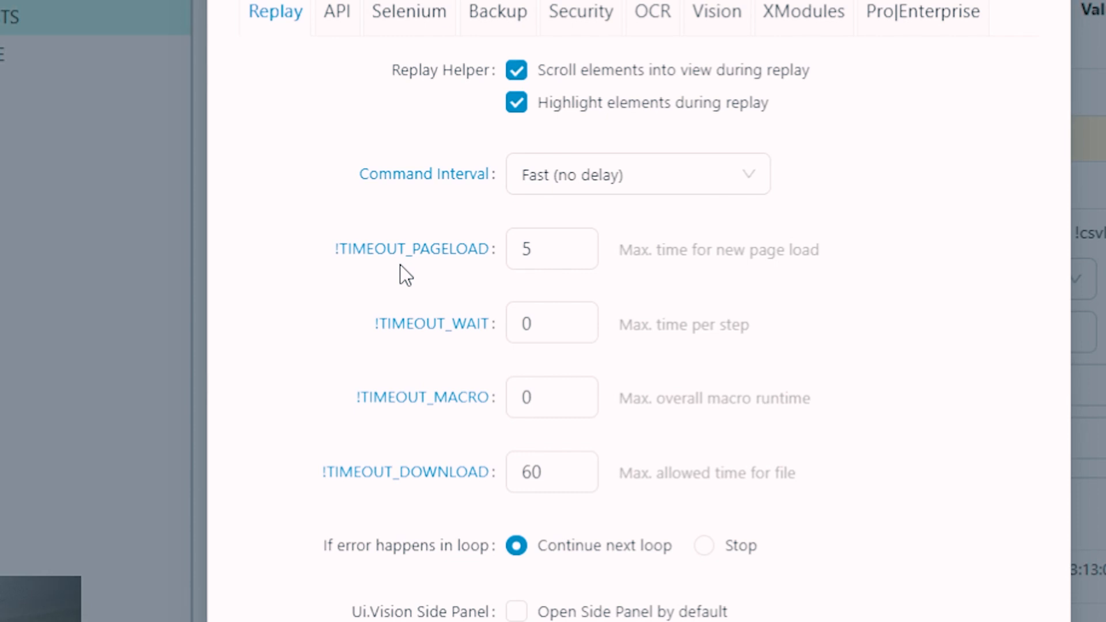
pyautogui.moveTo(564, 253); pyautogui.dragTo(527, 249)
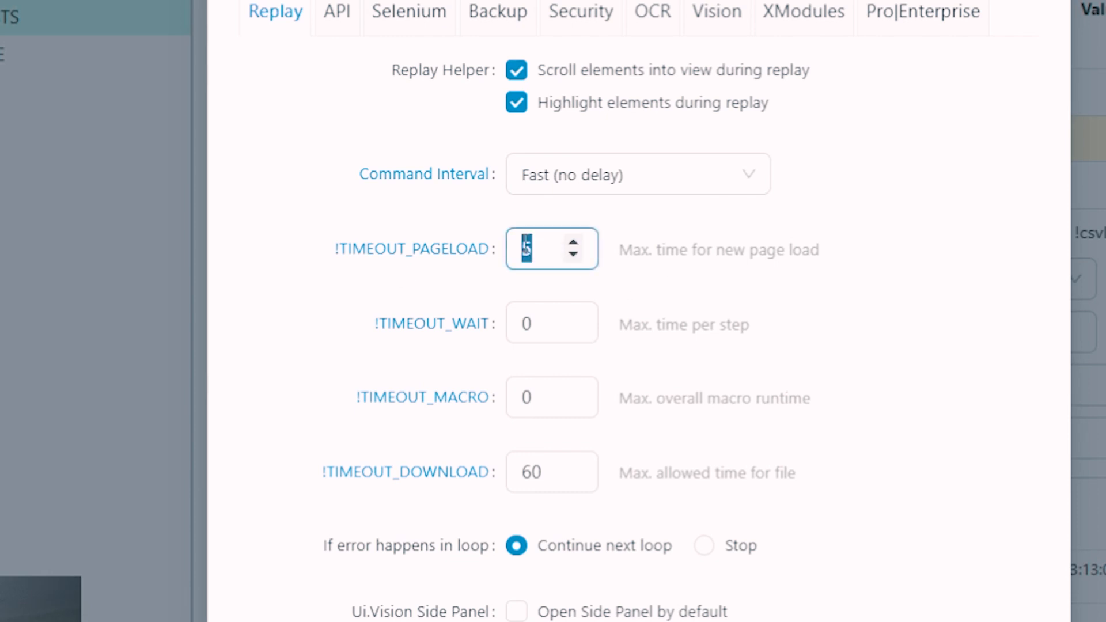
pyautogui.write('60')
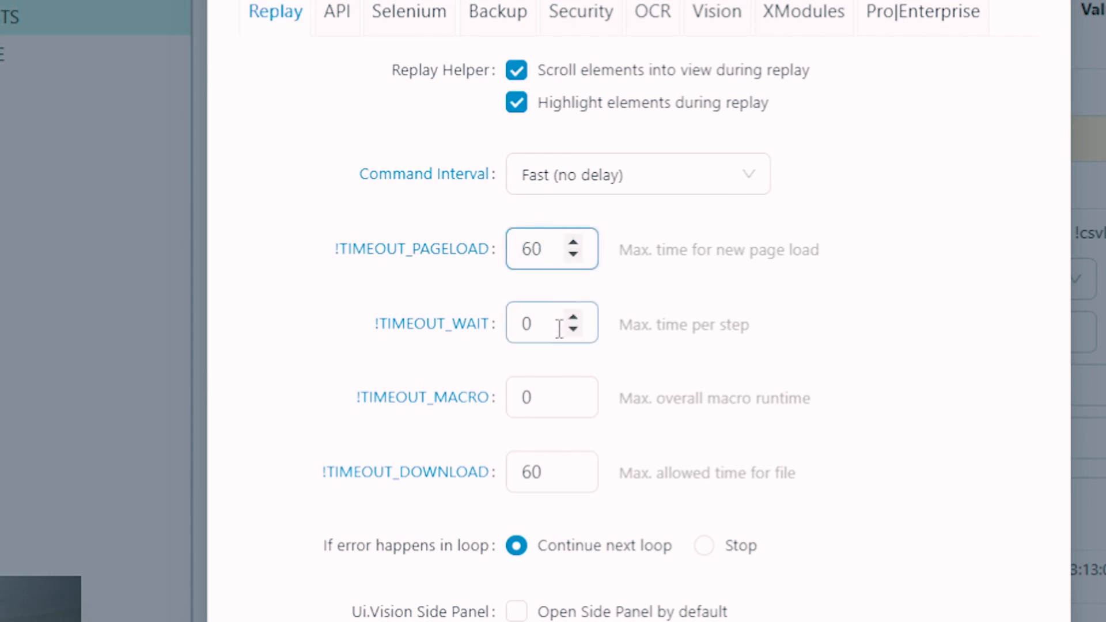
pyautogui.click(612, 177)
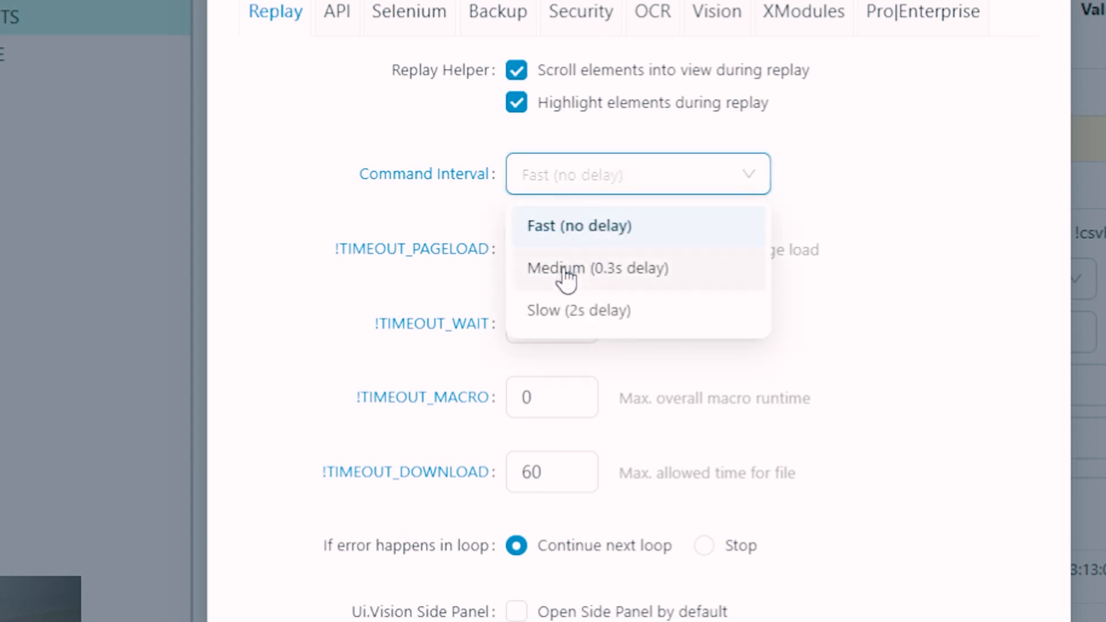
pyautogui.click(610, 272)
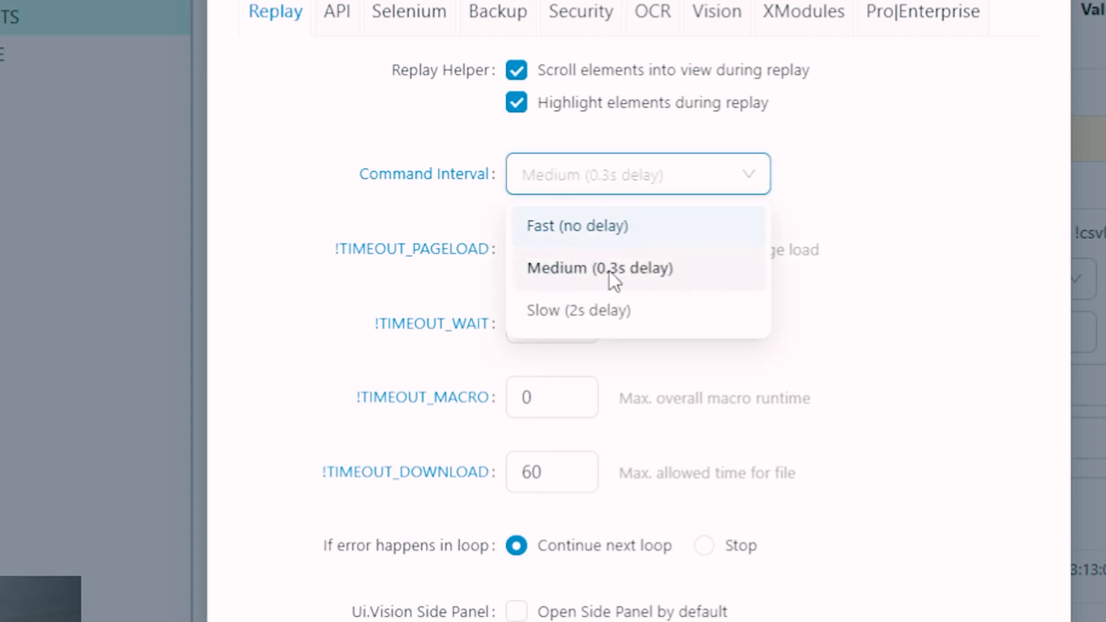
pyautogui.click(634, 188)
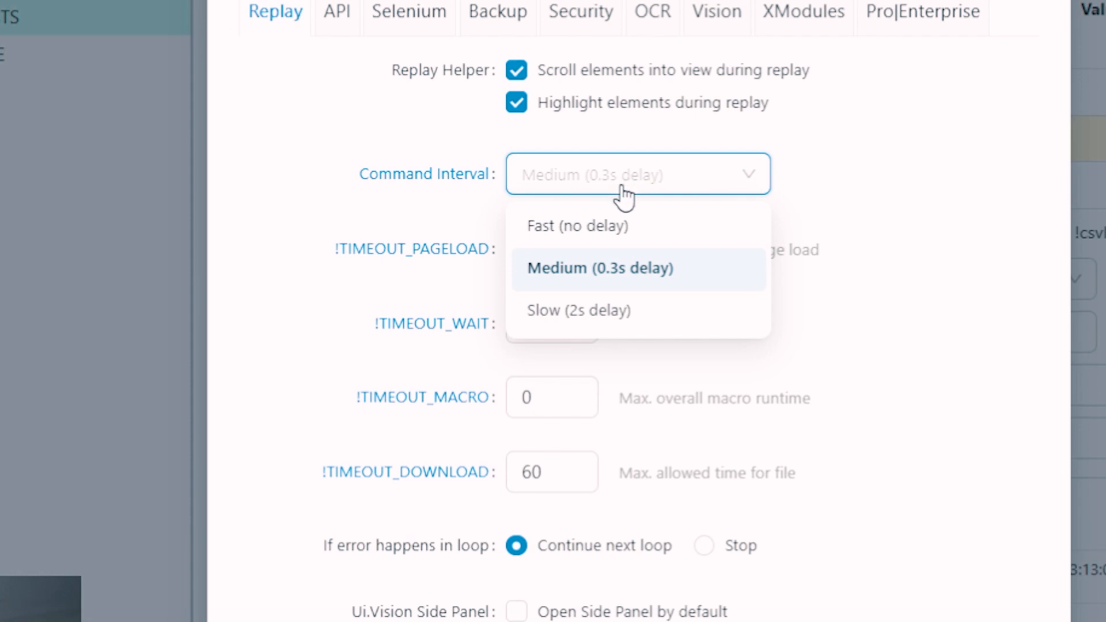
pyautogui.click(627, 228)
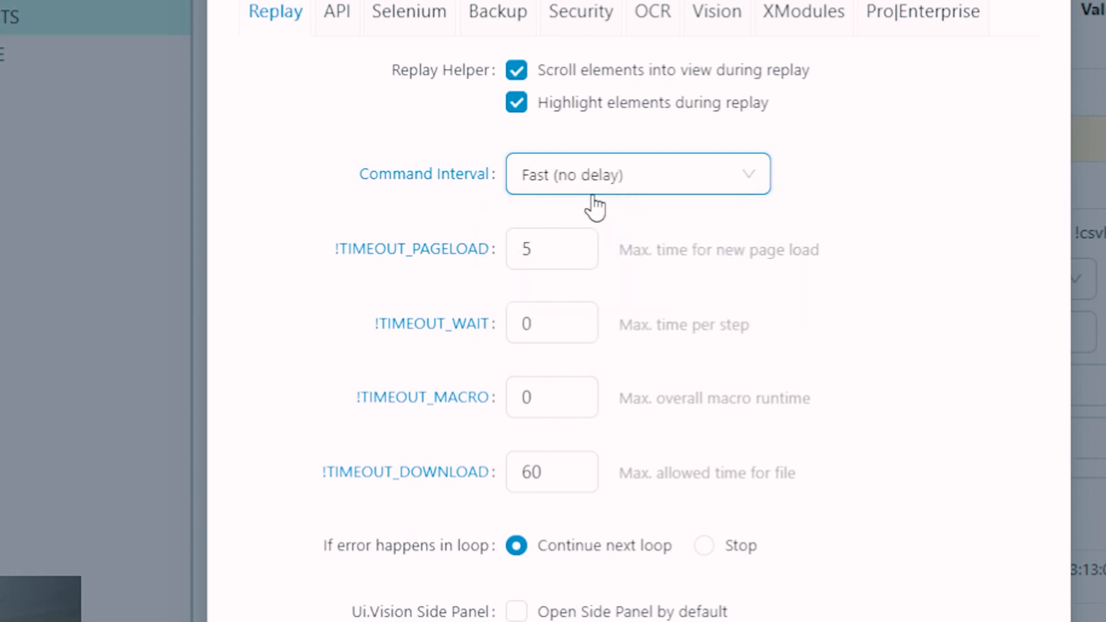
pyautogui.scroll(-2, 773, 330)
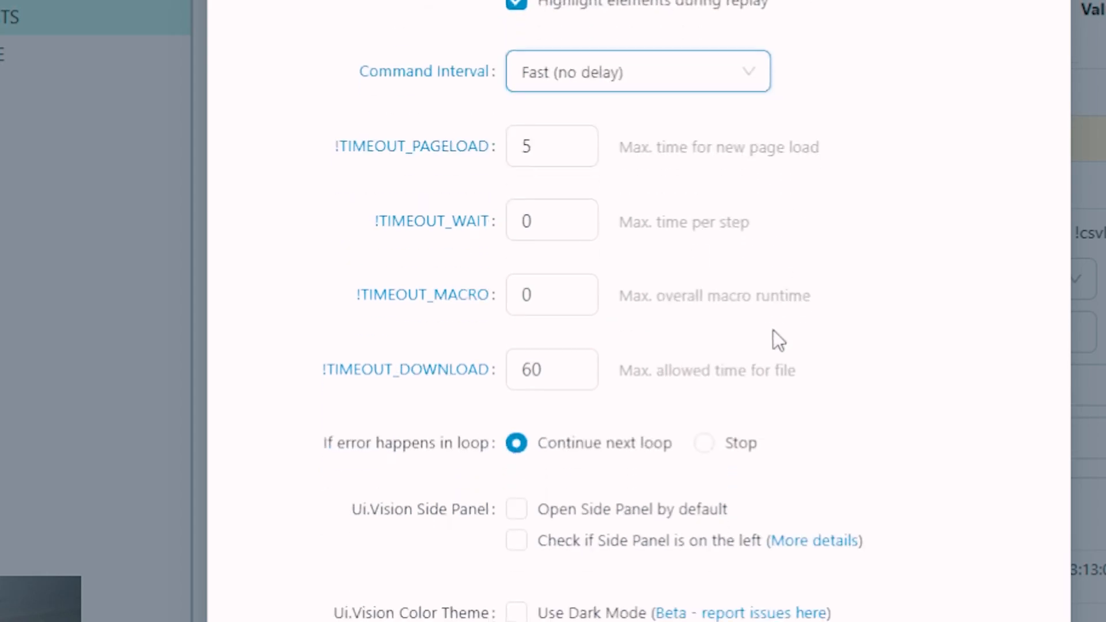
pyautogui.scroll(2, 773, 330)
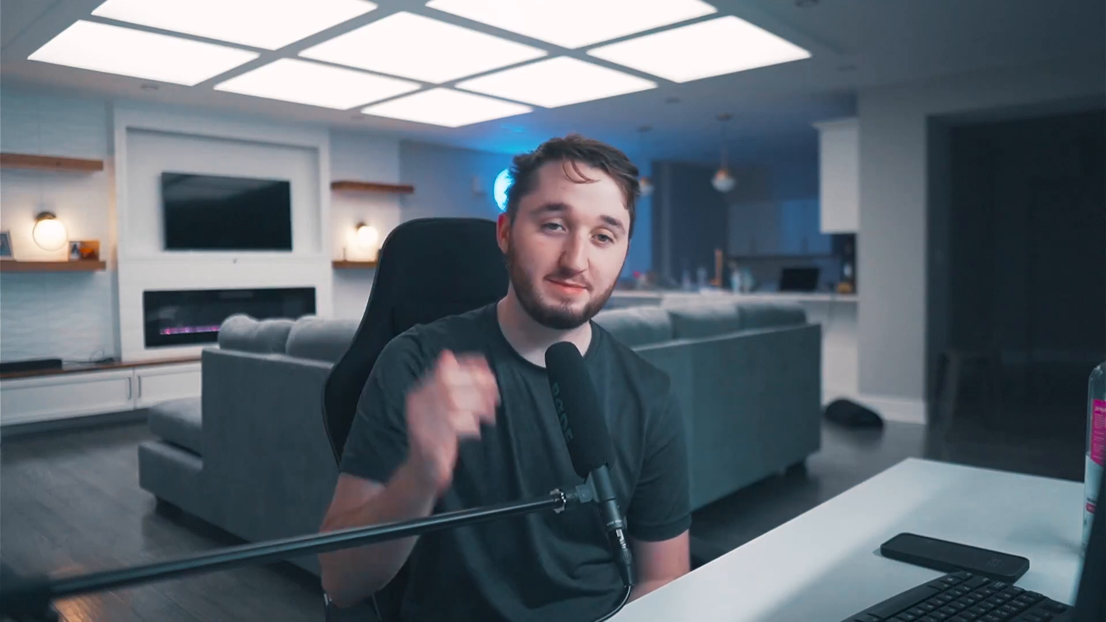